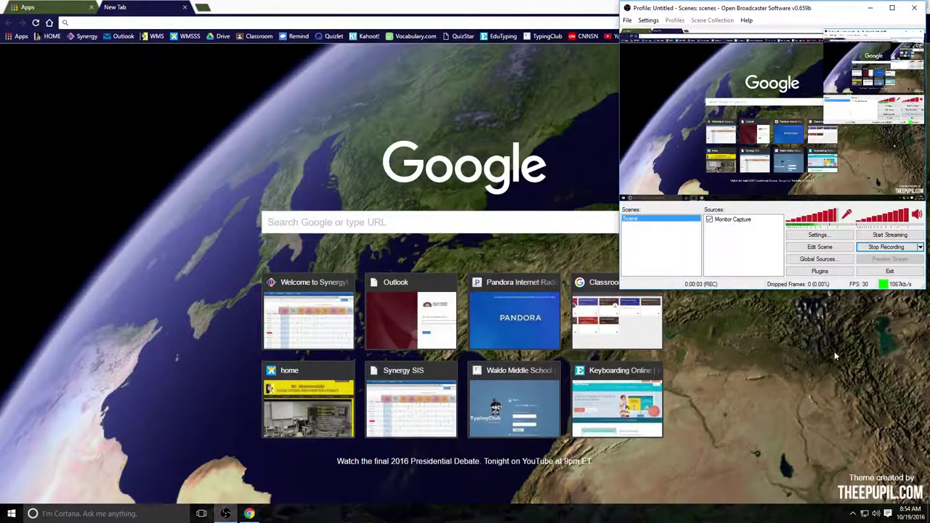
Switch to the Chrome window and bring up the page listing the installed apps.
key("alt+Tab")
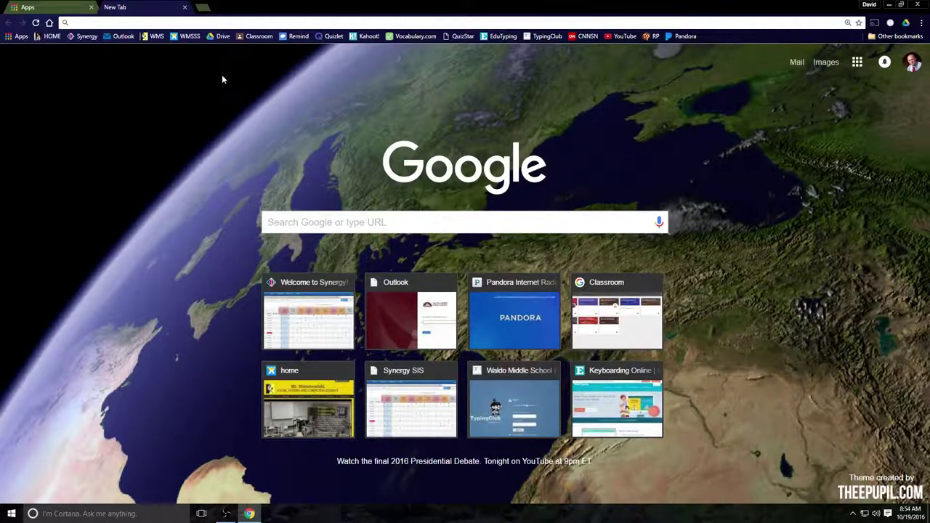
left_click(28, 7)
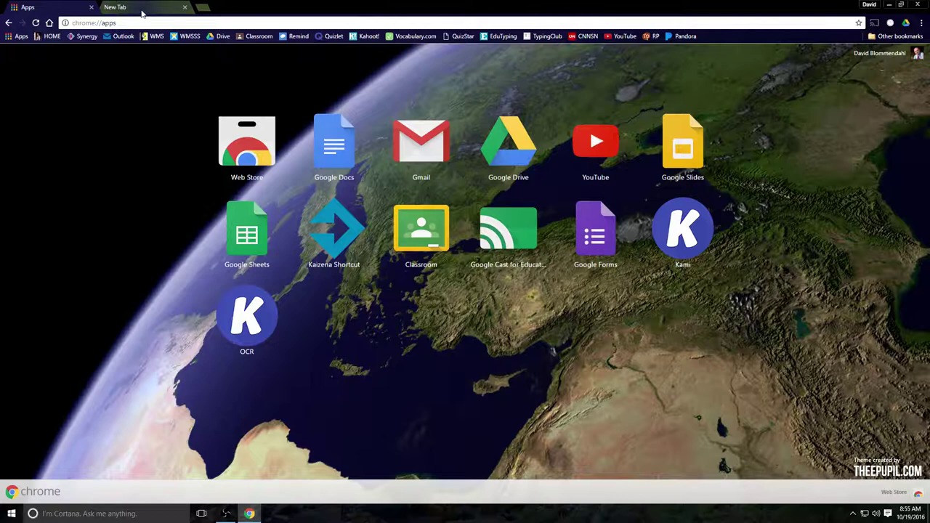
Visit the Chrome Web Store's apps category in the new tab and close that tab.
left_click(142, 8)
type("ch")
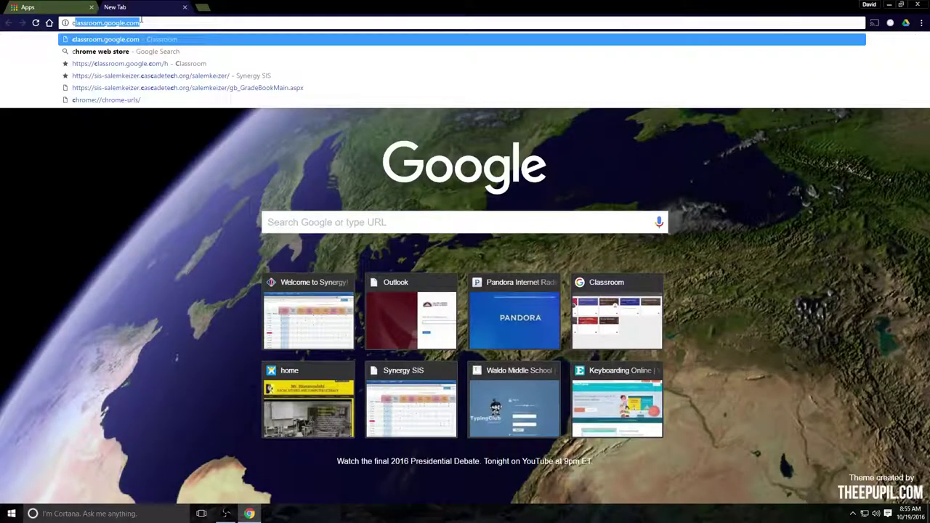
left_click(109, 40)
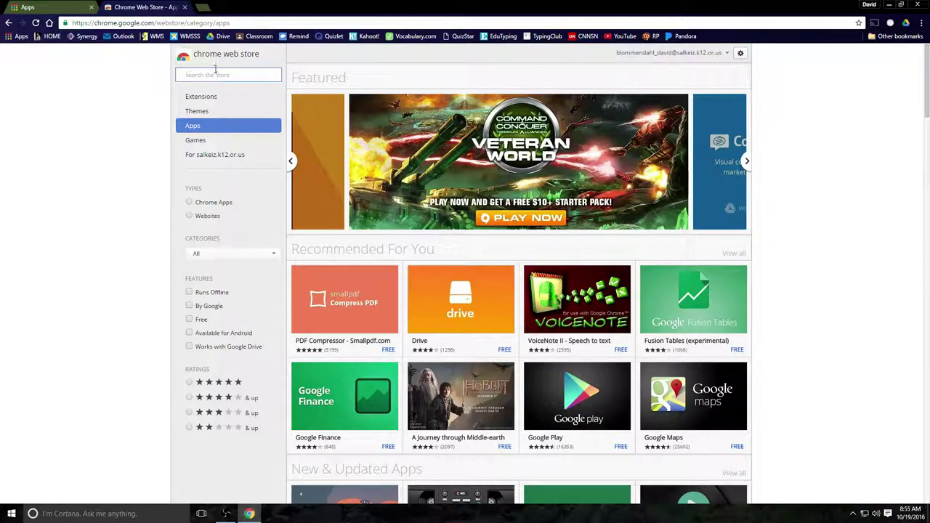
left_click(185, 9)
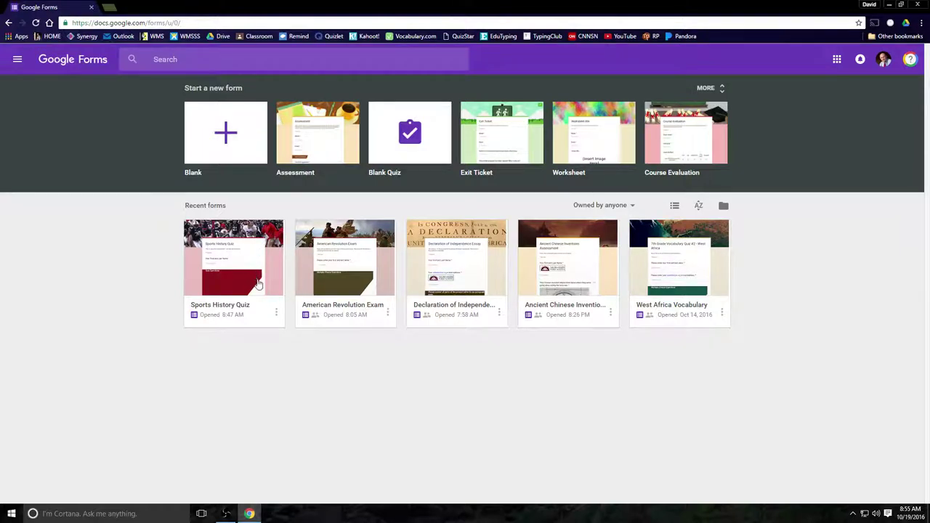
Remove the existing Sports History Quiz from the recent forms in Google Forms.
left_click(275, 313)
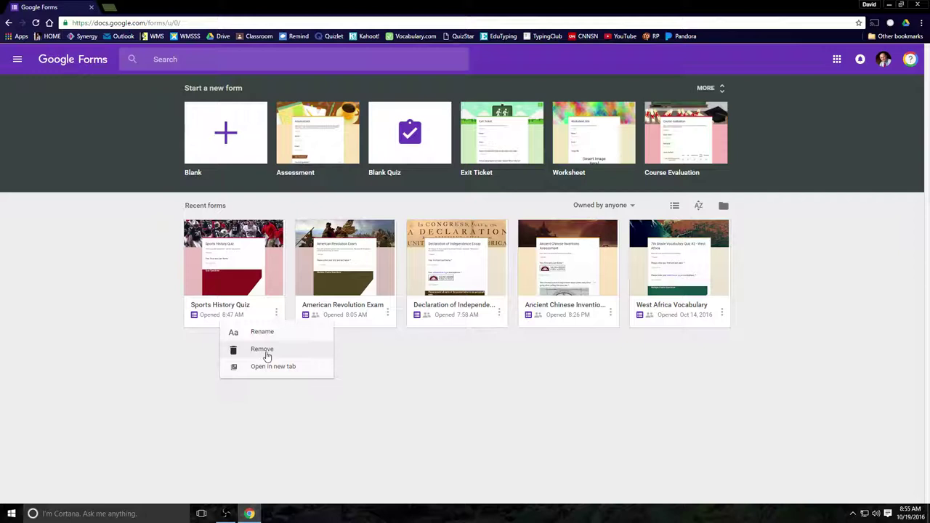
left_click(266, 352)
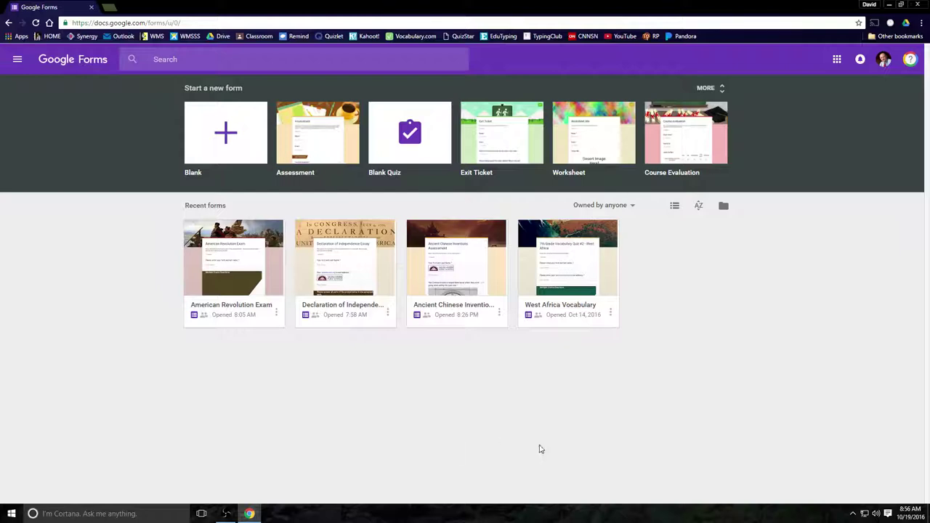
Browse the full template gallery and create a new form from the Assessment template.
left_click(719, 88)
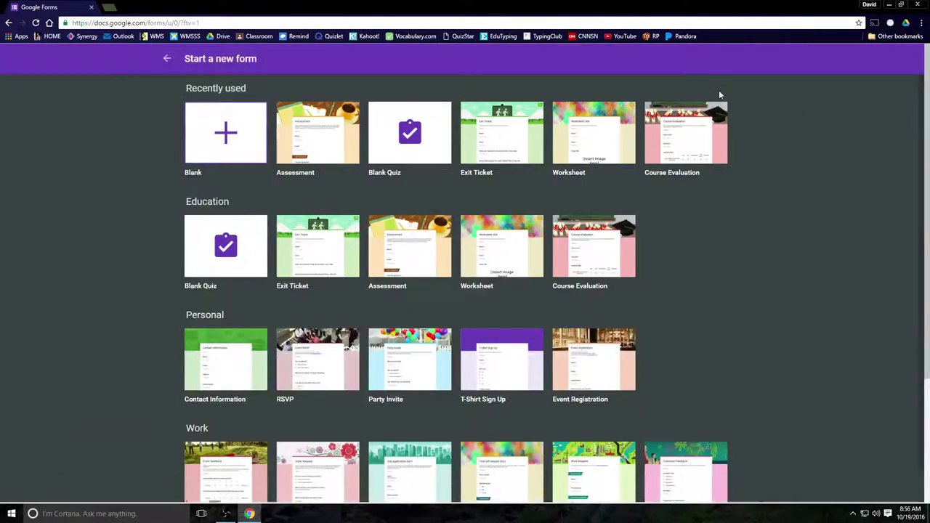
scroll(773, 312, "down", 1)
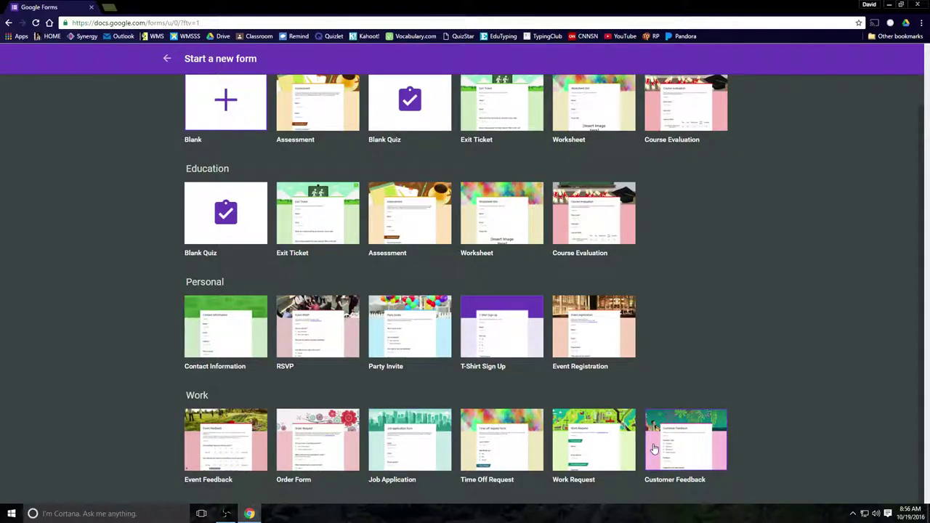
scroll(337, 280, "up", 1)
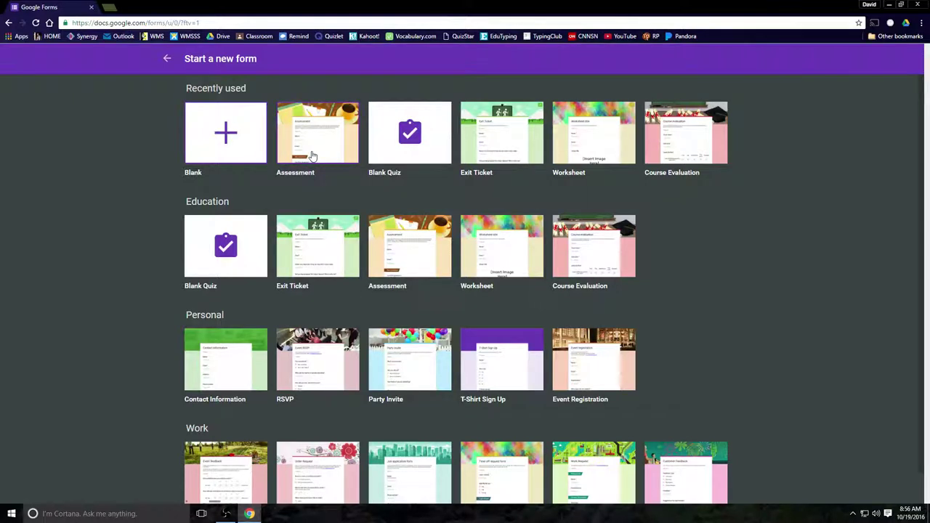
left_click(312, 155)
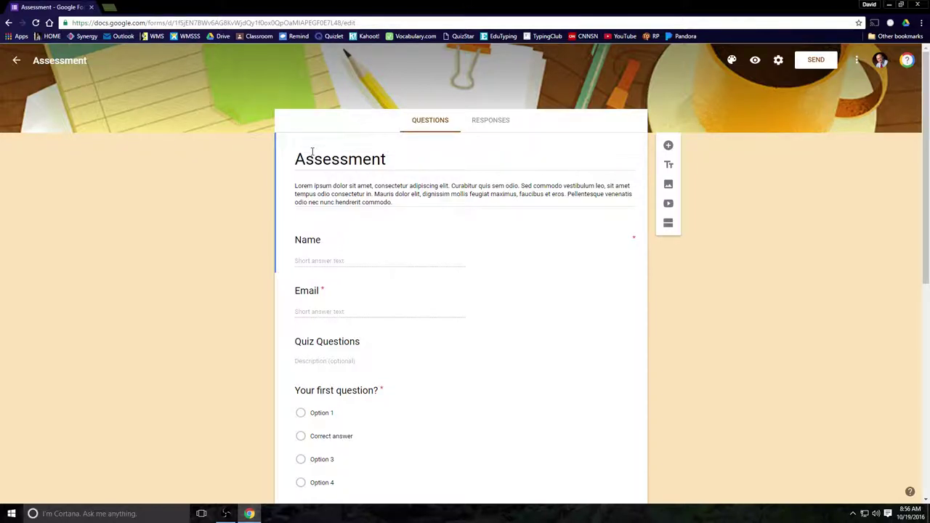
Replace the form's title heading with "Sports History Quiz".
double_click(385, 159)
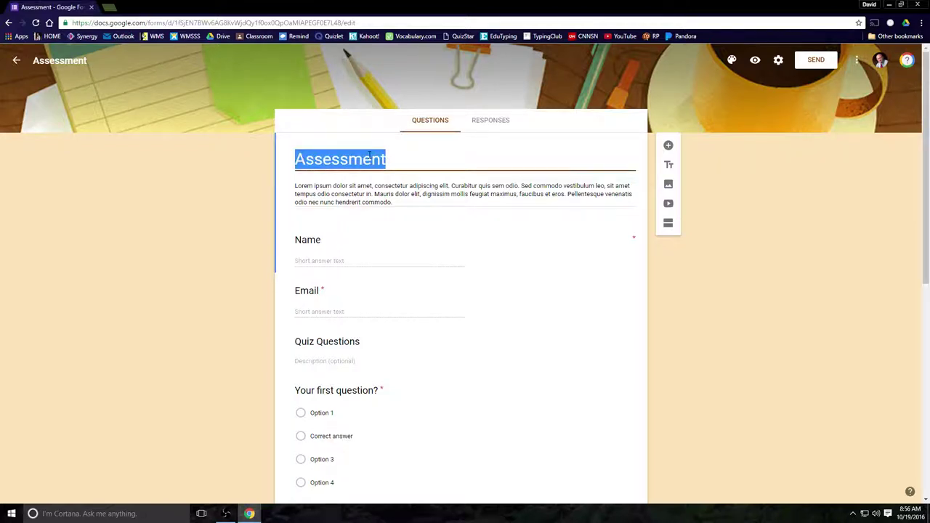
type("Sports ")
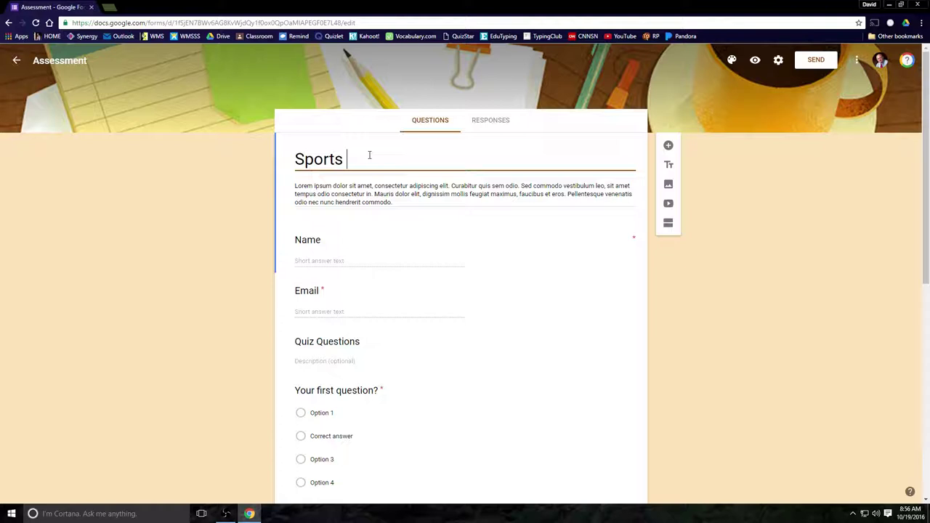
type("History Quiz")
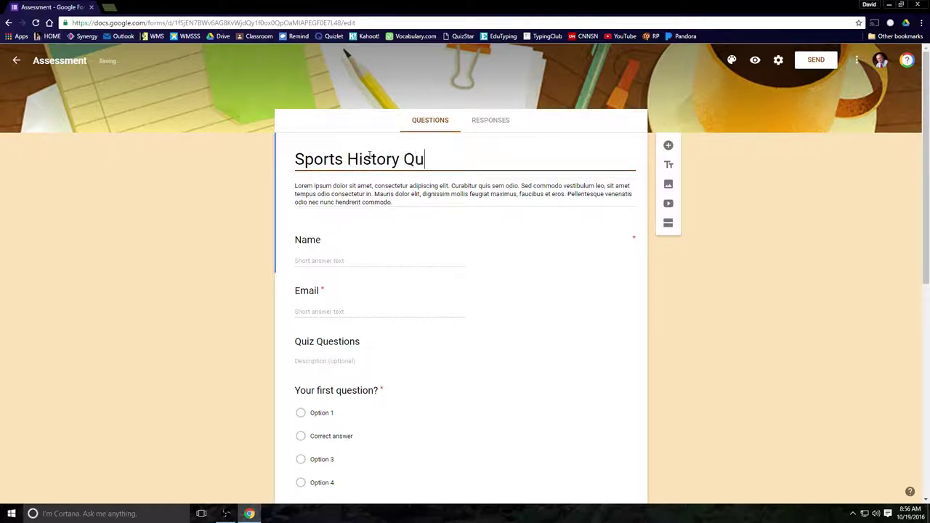
Rename the form's file from the template name to "Sports History Quiz".
left_click(73, 61)
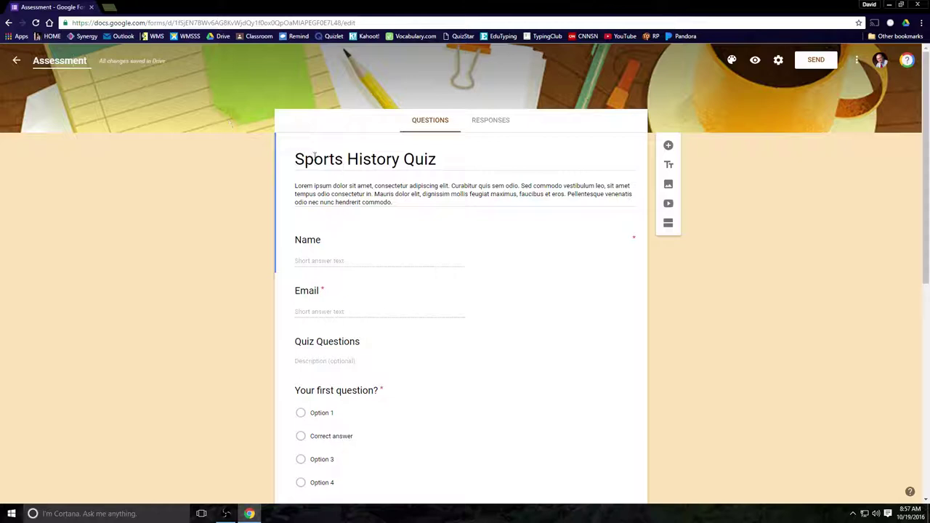
left_click_drag(33, 61, 87, 61)
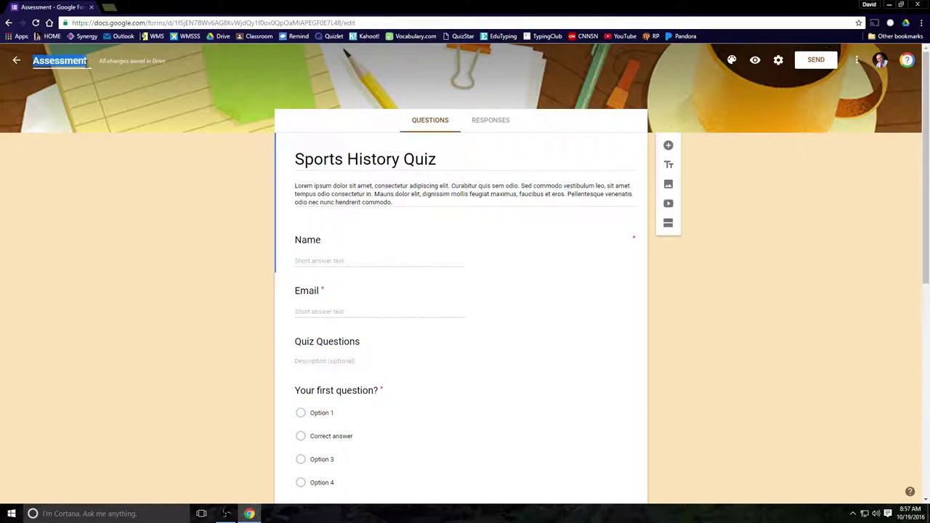
type("Sport")
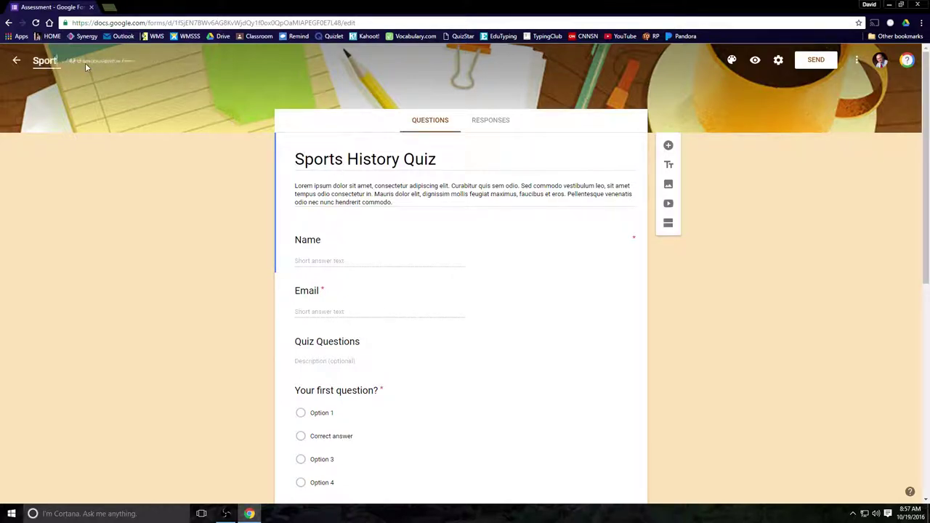
type("s Histor")
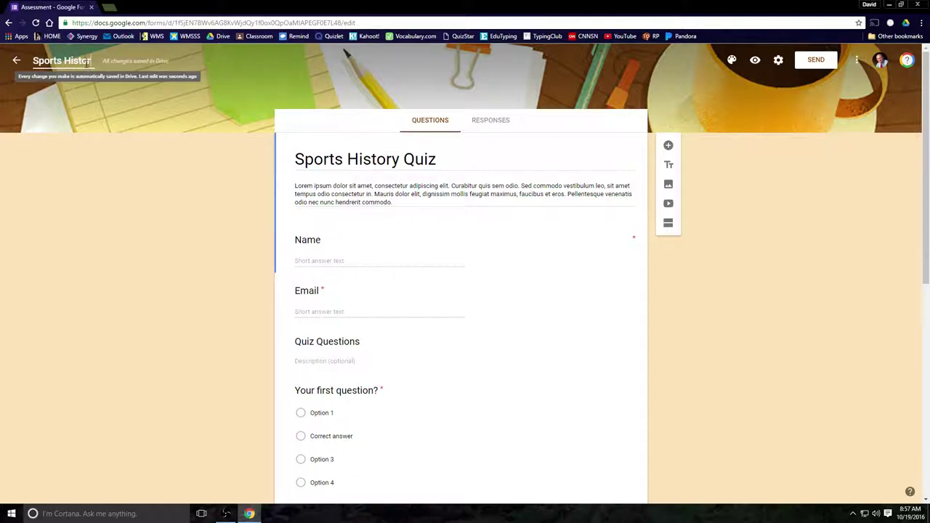
type("y Quiz")
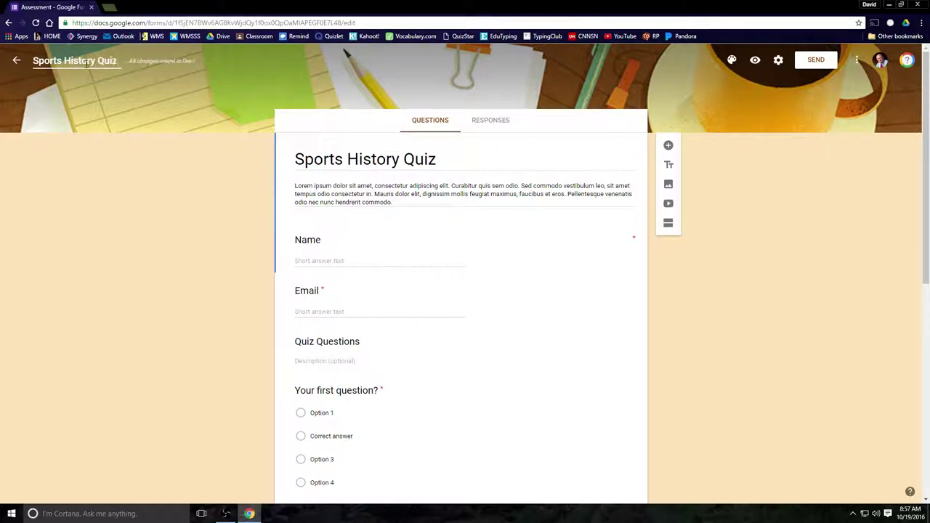
left_click(103, 173)
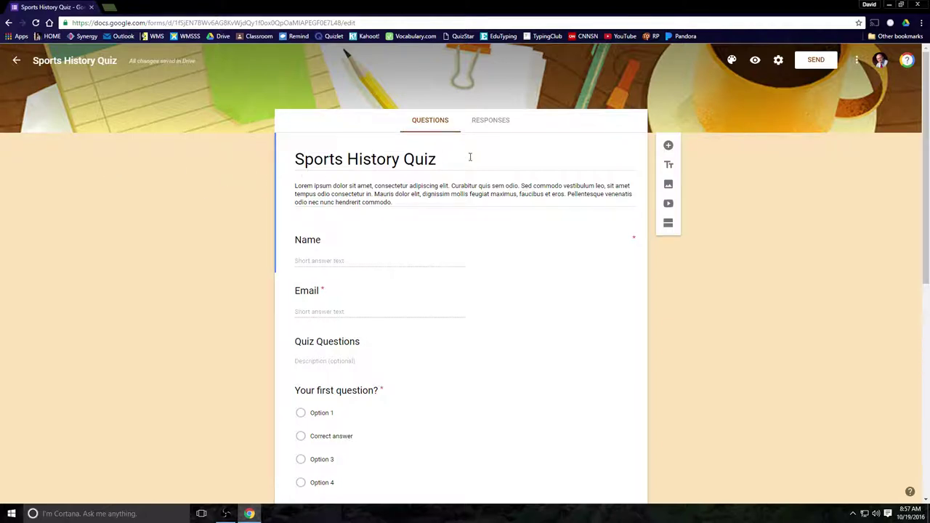
Change the form's theme to the plain indigo blue colour.
left_click(732, 61)
left_click(732, 128)
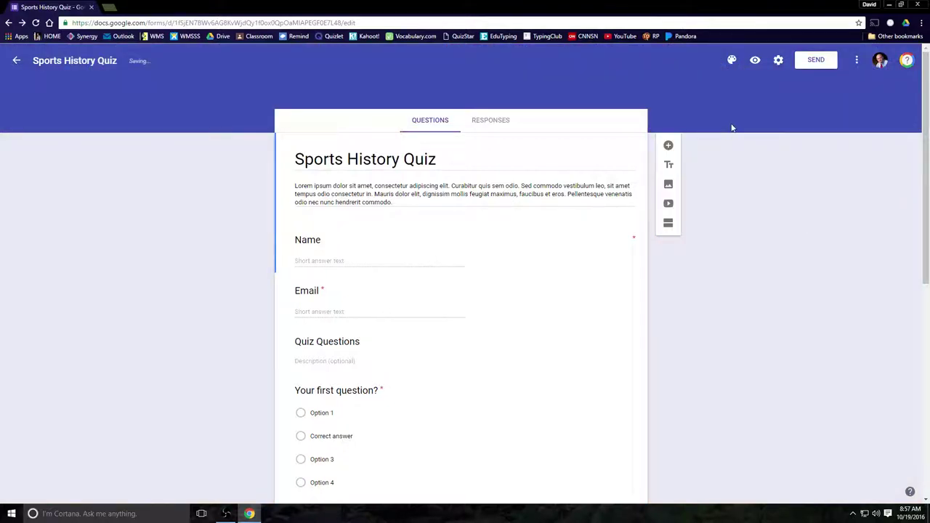
Search Google for "sports history" in a new tab, allow location access and show the image results.
left_click(108, 7)
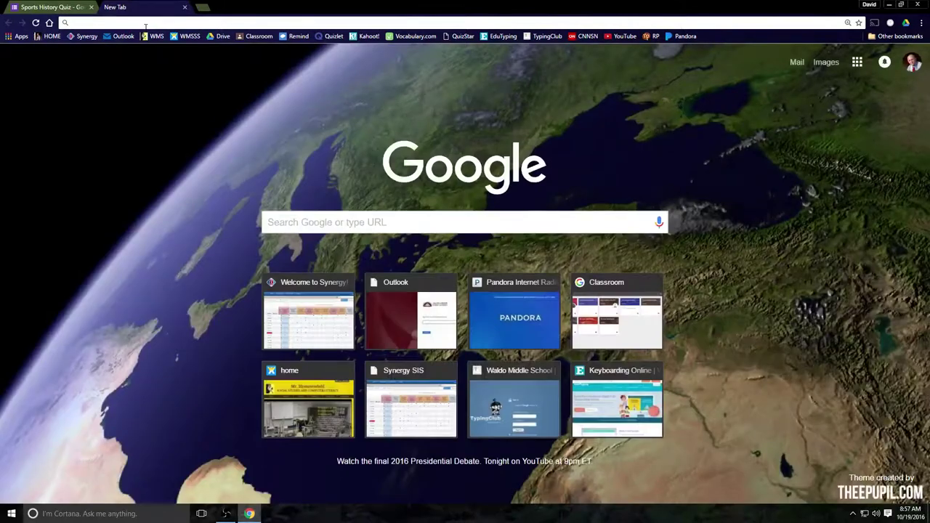
type("sports histo")
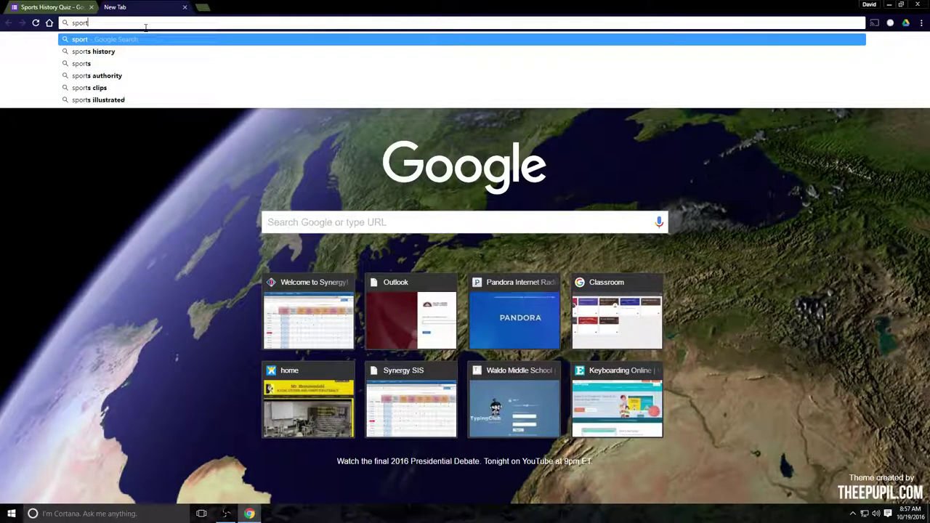
type("ry")
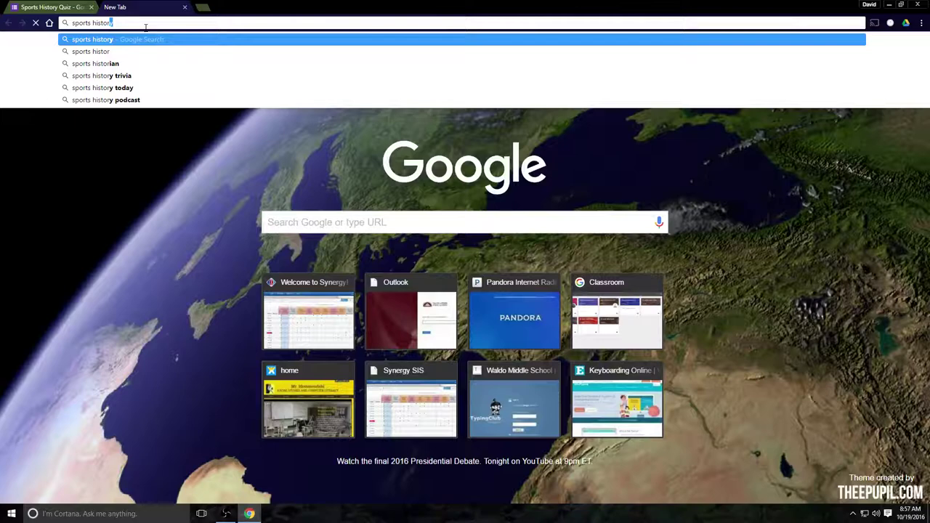
key("Return")
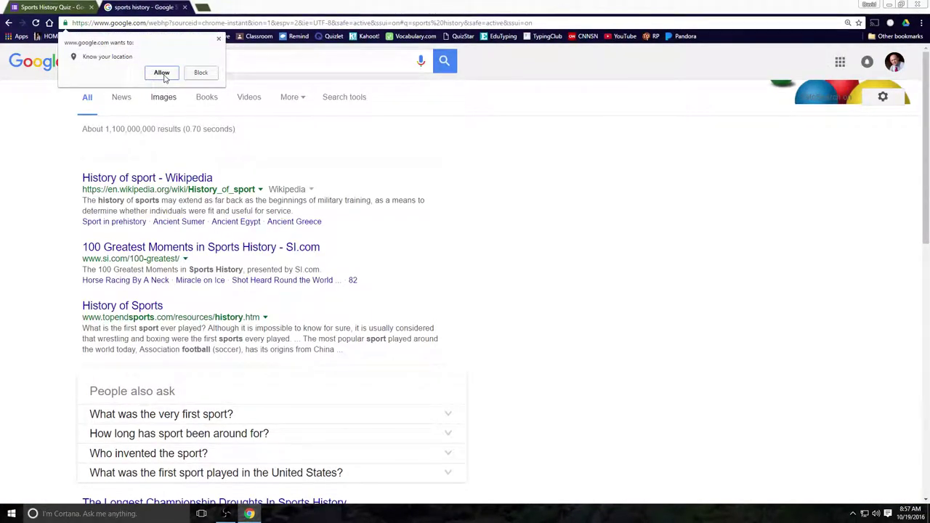
left_click(161, 74)
left_click(164, 97)
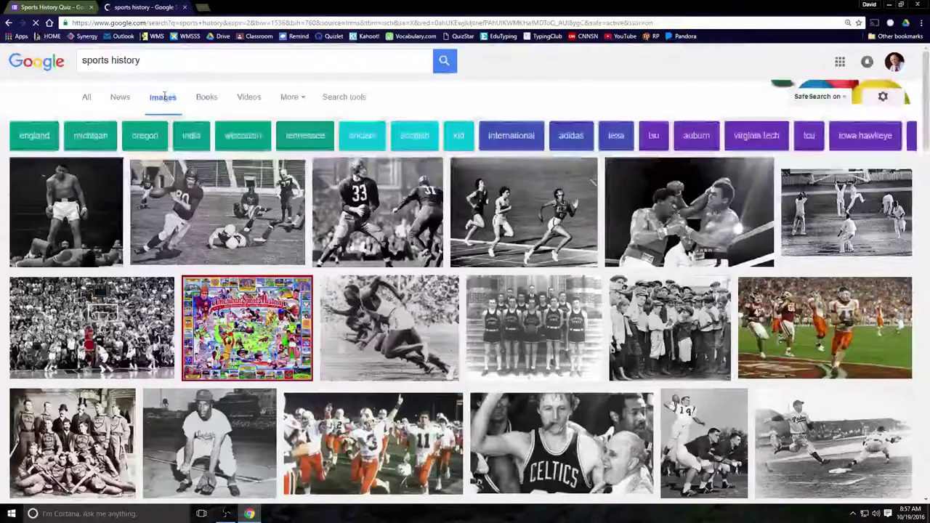
Find the football image "The Greatest Play in Sports History?" in the results and save it to the Desktop as maxresdefault.jpg.
scroll(311, 196, "down", 7)
scroll(313, 198, "down", 3)
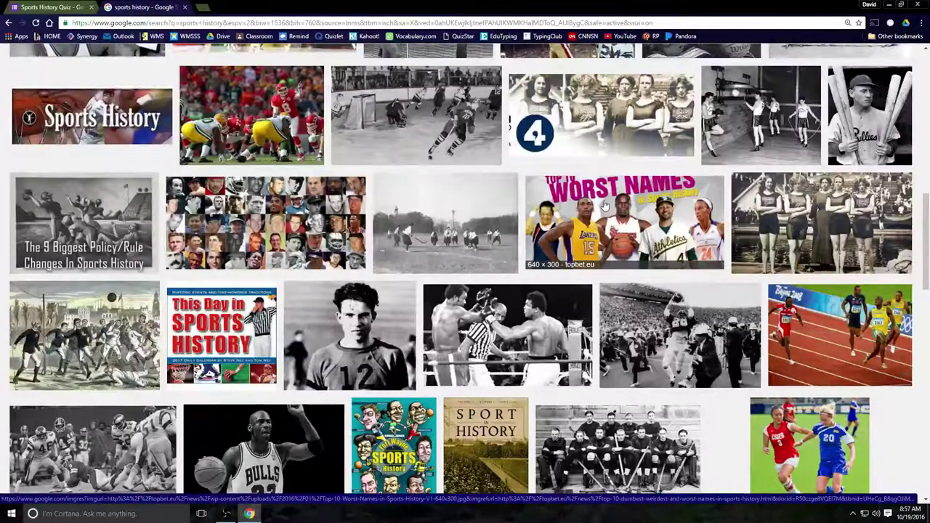
scroll(603, 205, "down", 2)
scroll(598, 206, "down", 5)
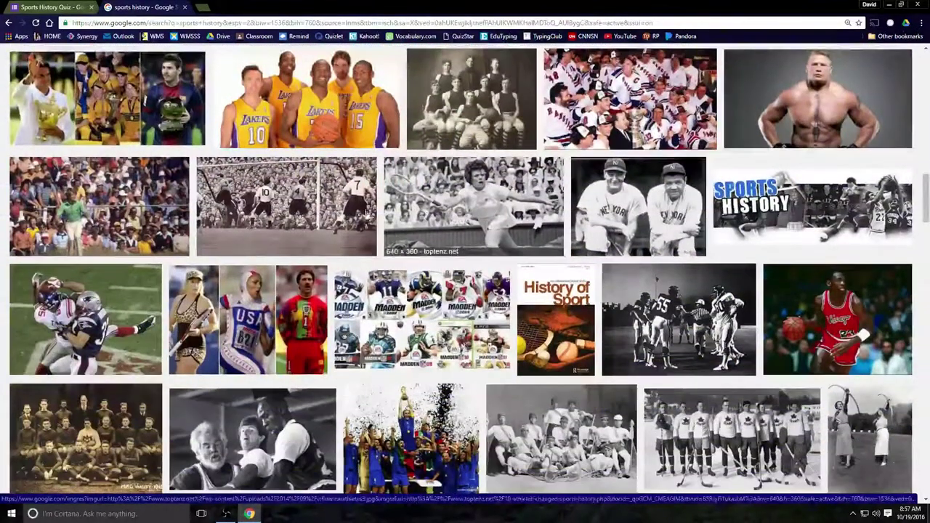
scroll(419, 227, "down", 3)
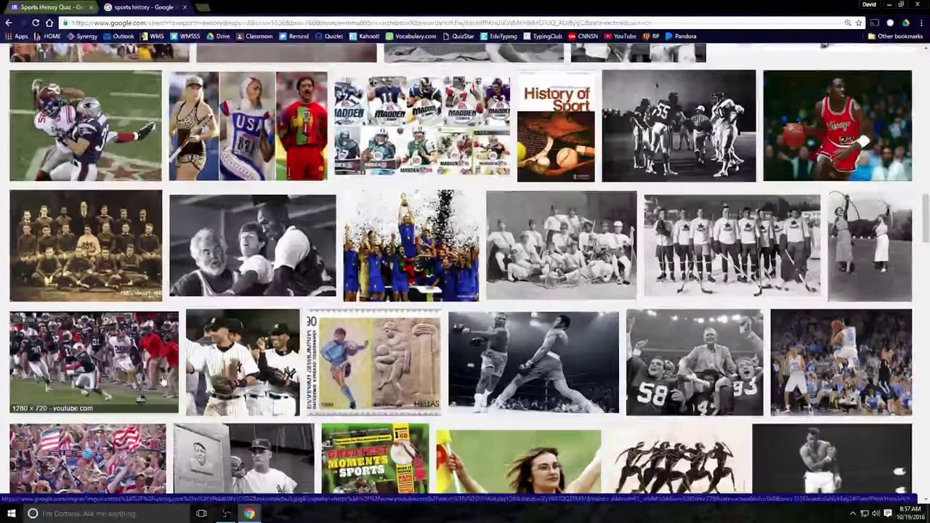
left_click(133, 385)
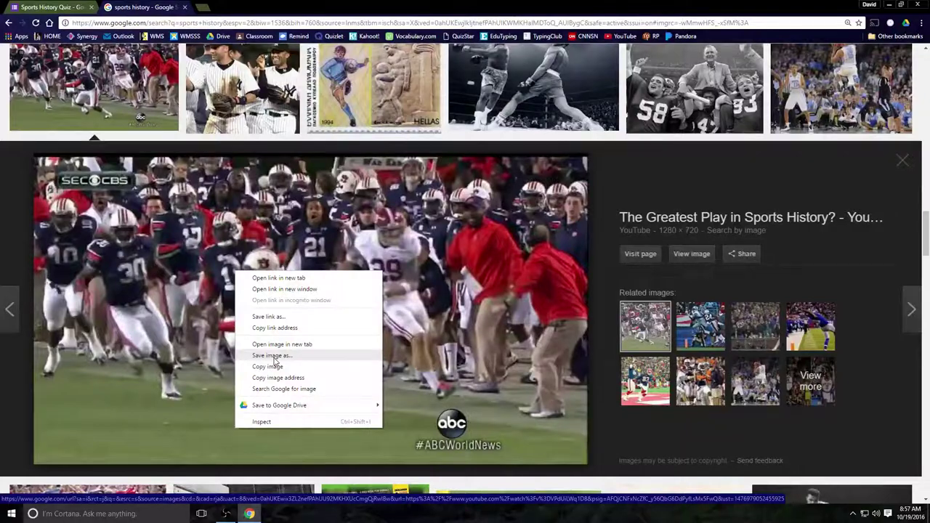
left_click(273, 356)
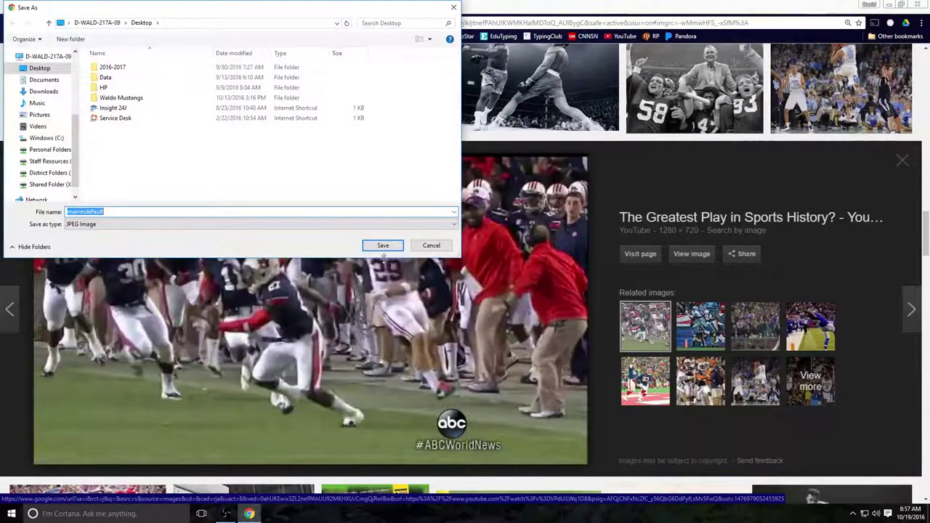
left_click(383, 245)
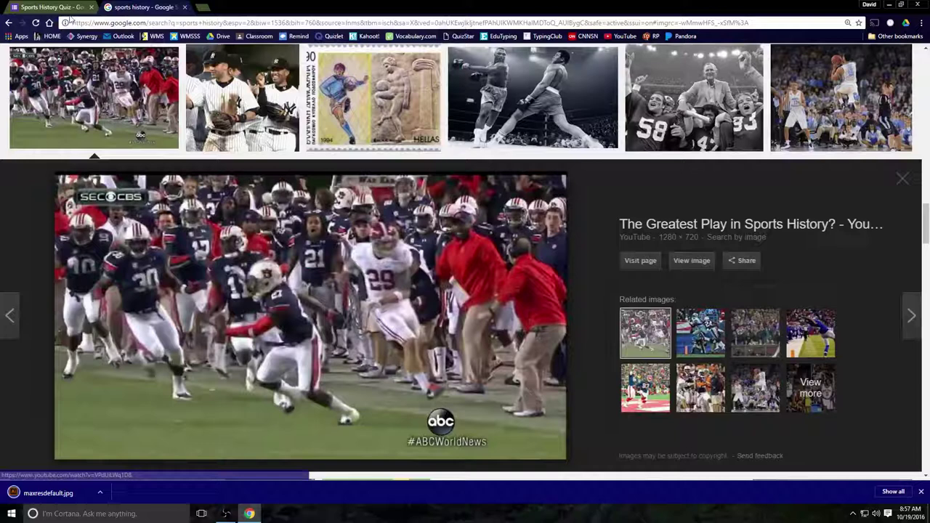
Return to the Sports History Quiz form and upload maxresdefault.jpg from the Desktop as the photo for its theme.
left_click(62, 8)
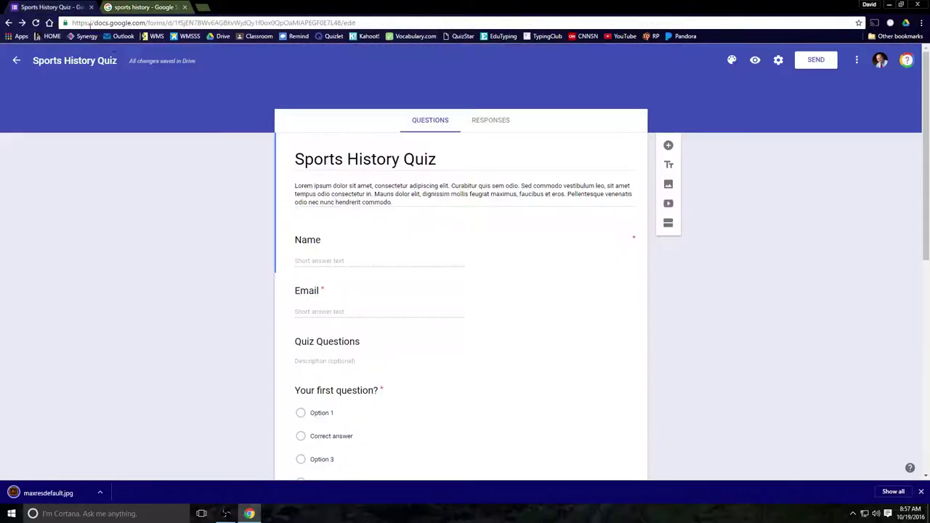
left_click(731, 61)
left_click(834, 198)
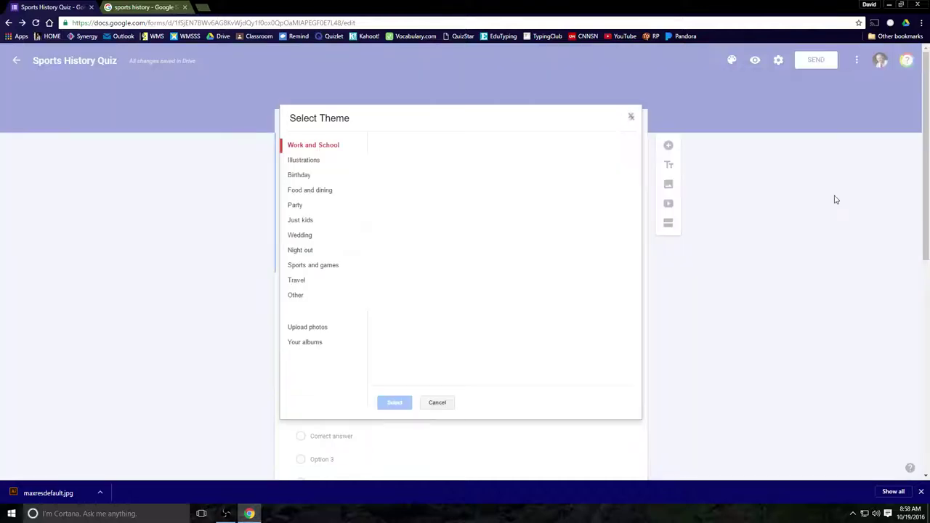
left_click(303, 329)
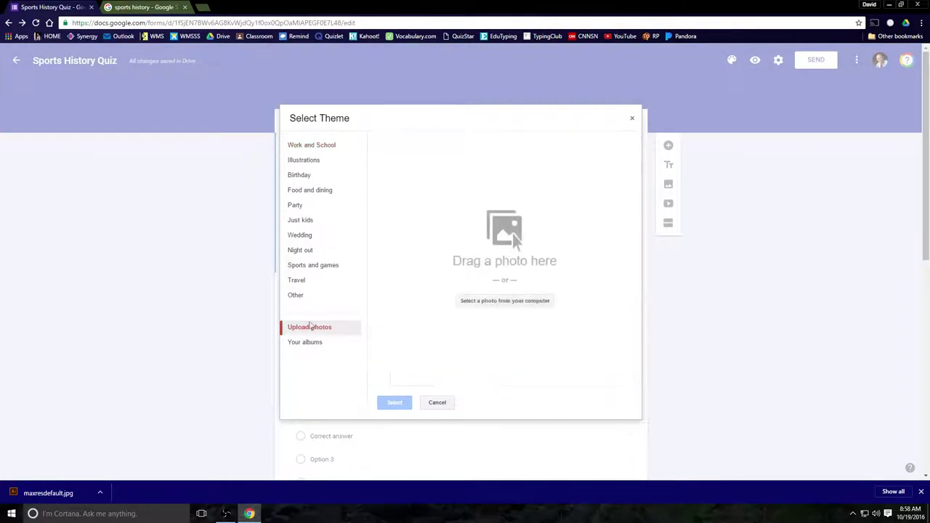
left_click(490, 300)
scroll(135, 142, "down", 3)
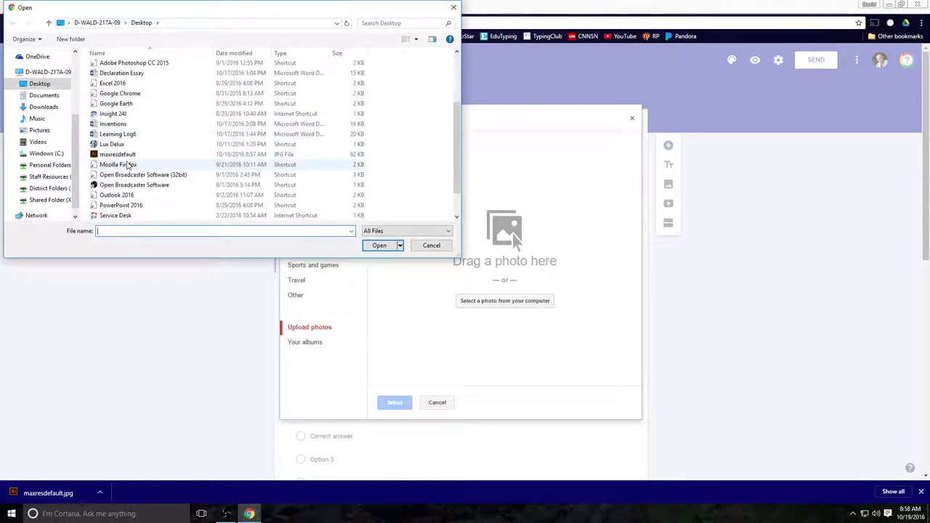
left_click(120, 154)
left_click(379, 245)
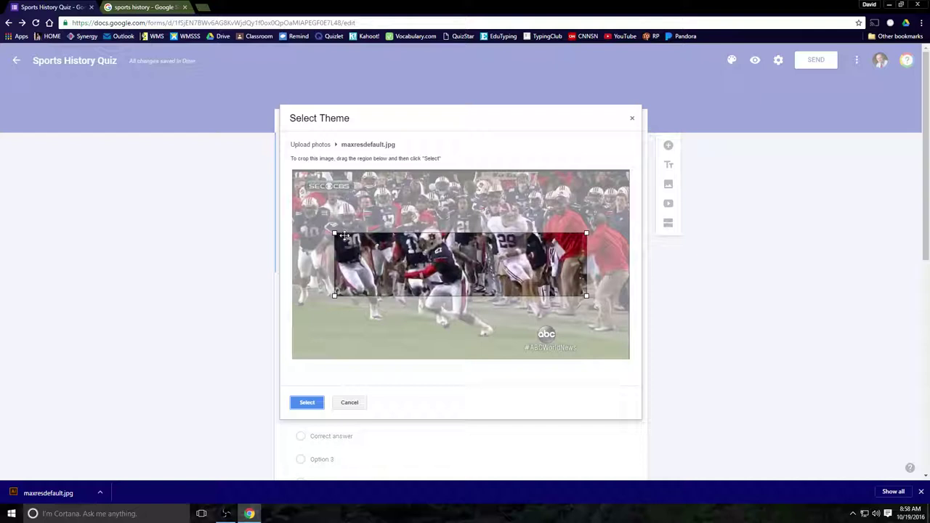
Widen the theme photo's crop region to nearly the full image width, shift it up over the players and apply it.
left_click_drag(334, 231, 308, 225)
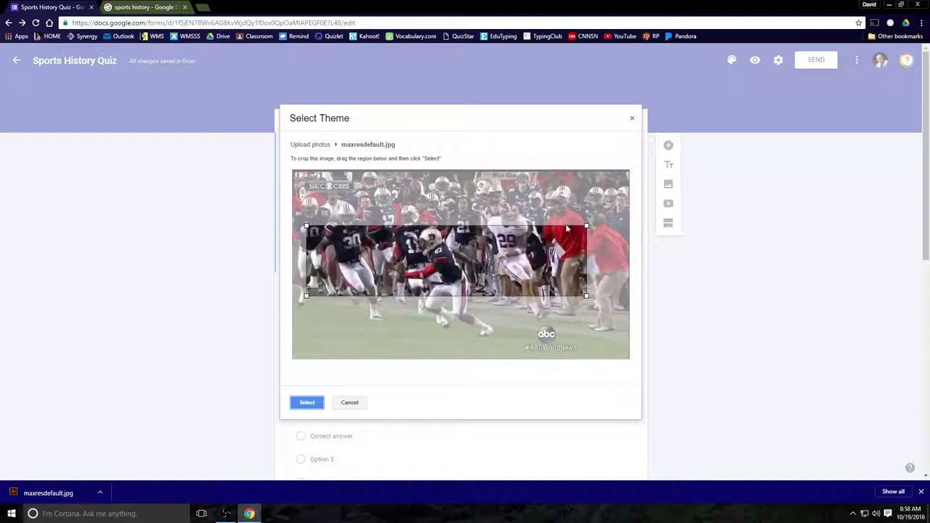
left_click_drag(587, 226, 620, 217)
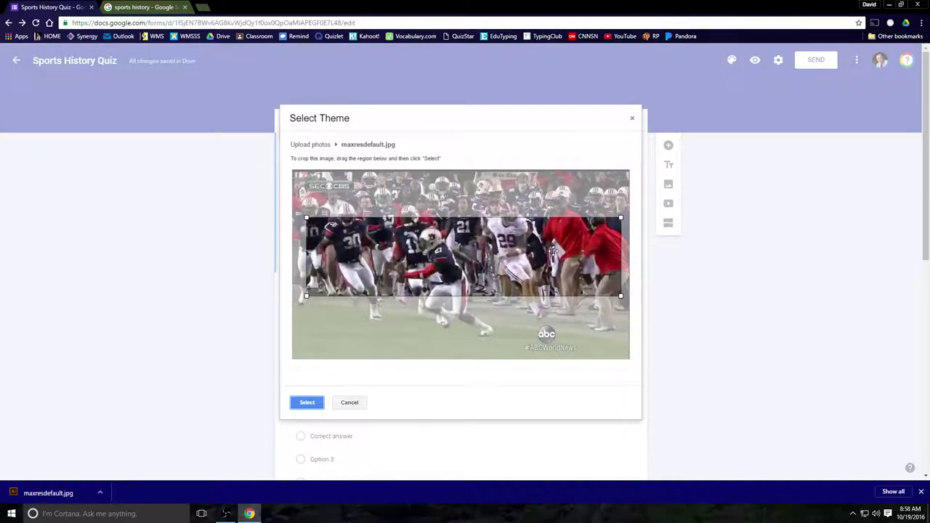
left_click_drag(553, 250, 552, 231)
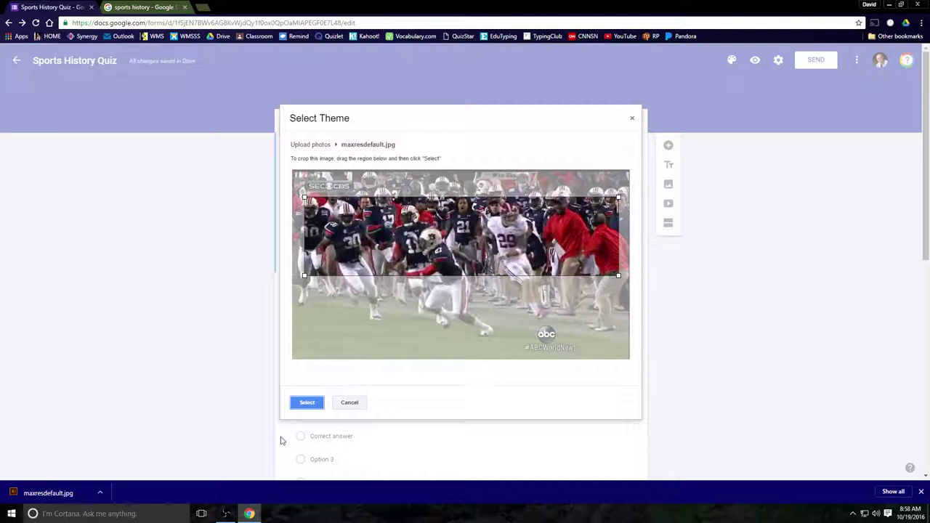
left_click(306, 405)
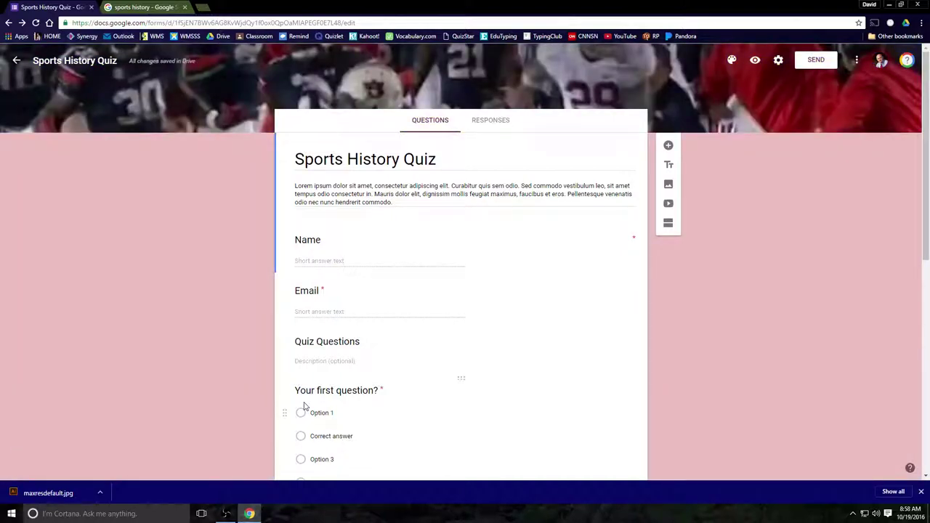
Replace the placeholder form description with "Let's see what you know about sports! Do your best!".
triple_click(401, 205)
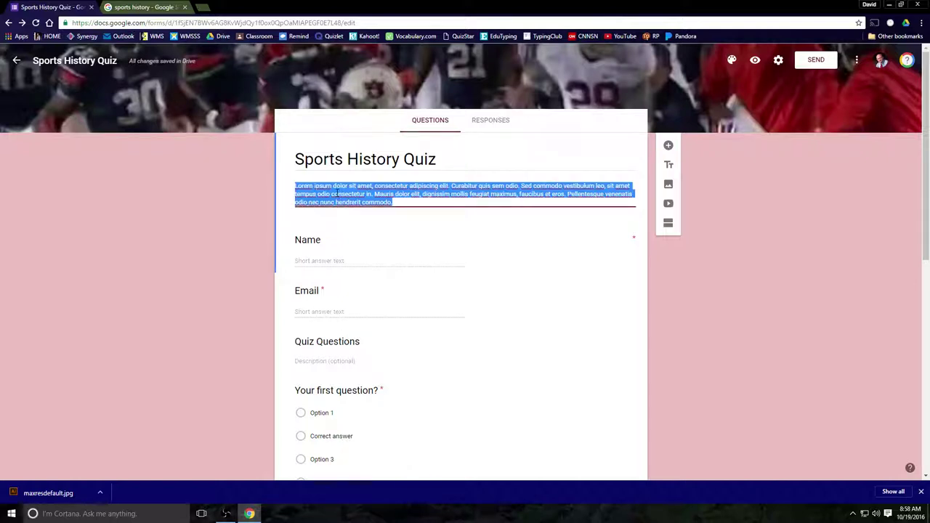
type("Let's see wh")
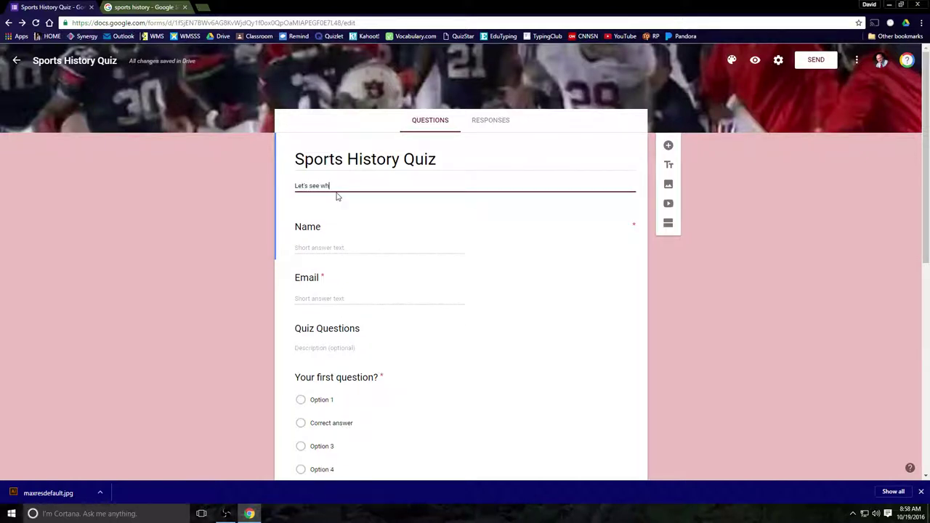
type("at you know about")
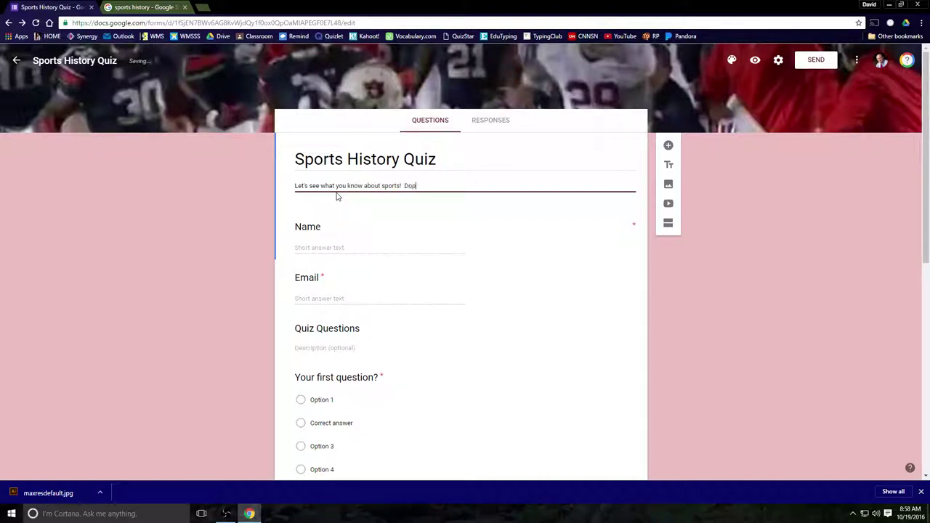
type("sports!  Do your best!")
Retitle the Name question "First and Last Name", review the available question types and keep Short answer.
left_click(322, 227)
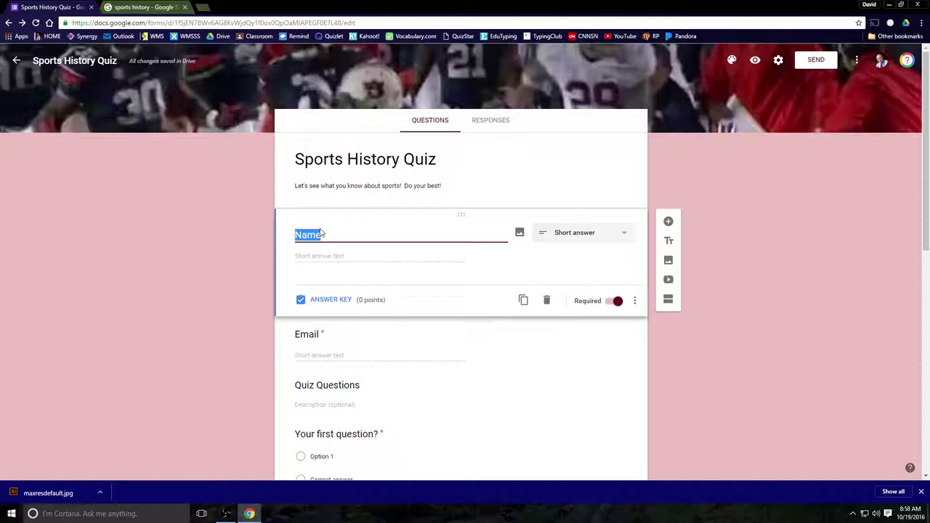
type("First and L")
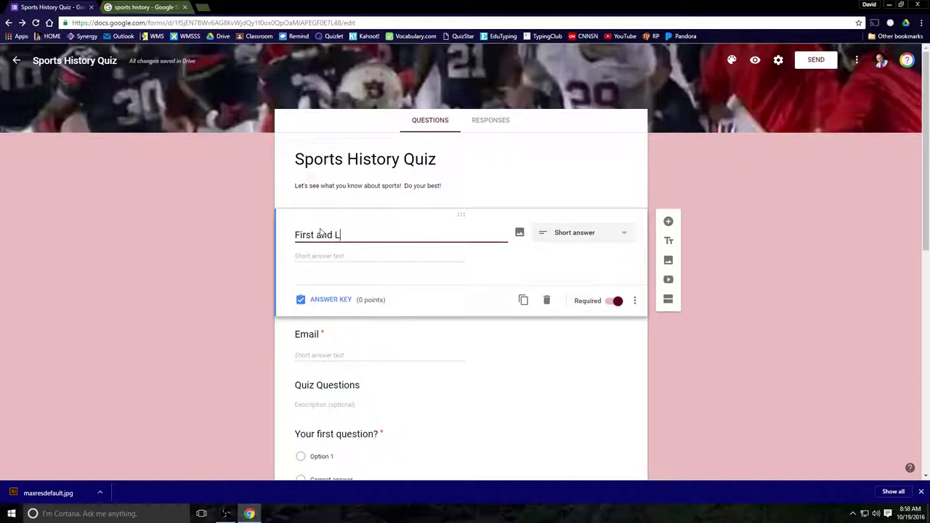
type("ast Name")
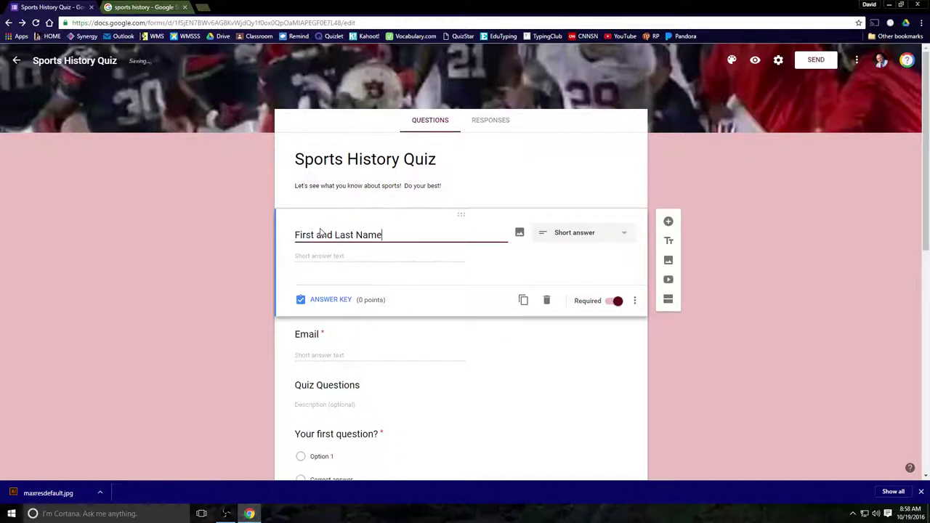
left_click(356, 259)
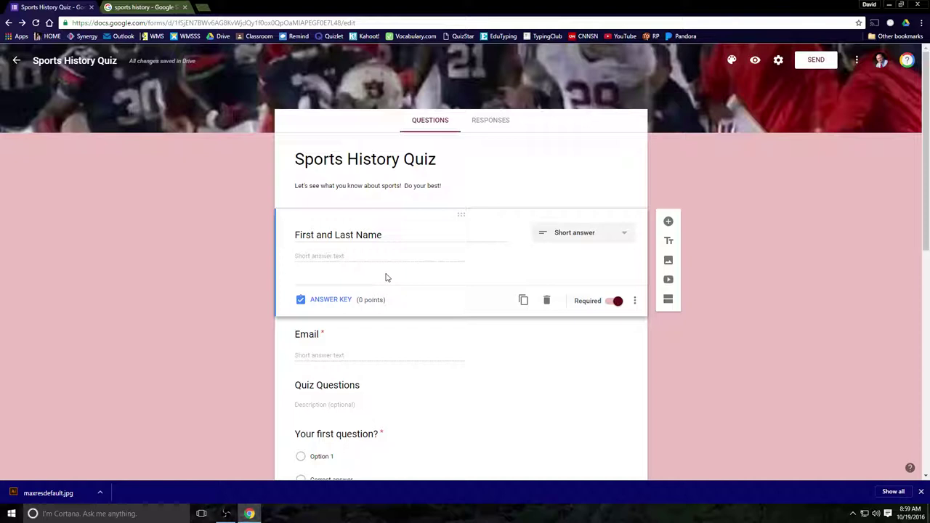
left_click(621, 235)
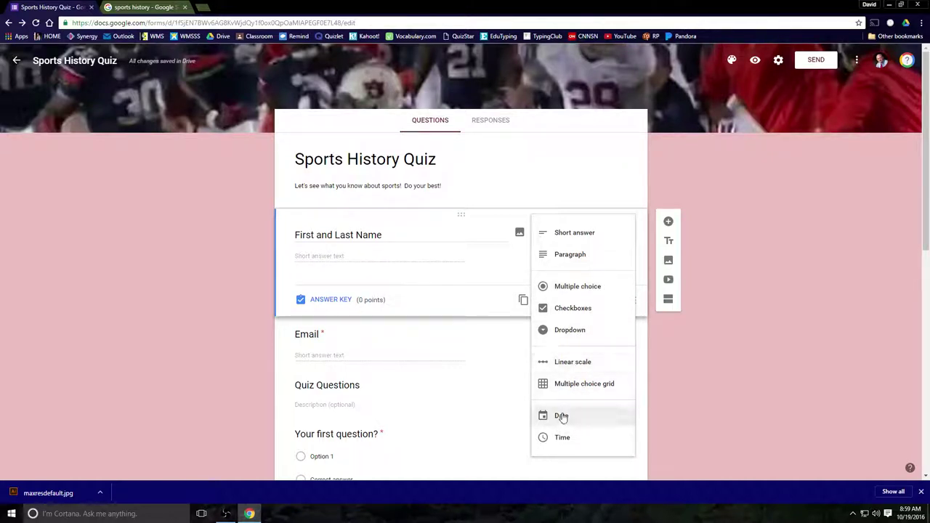
left_click(579, 232)
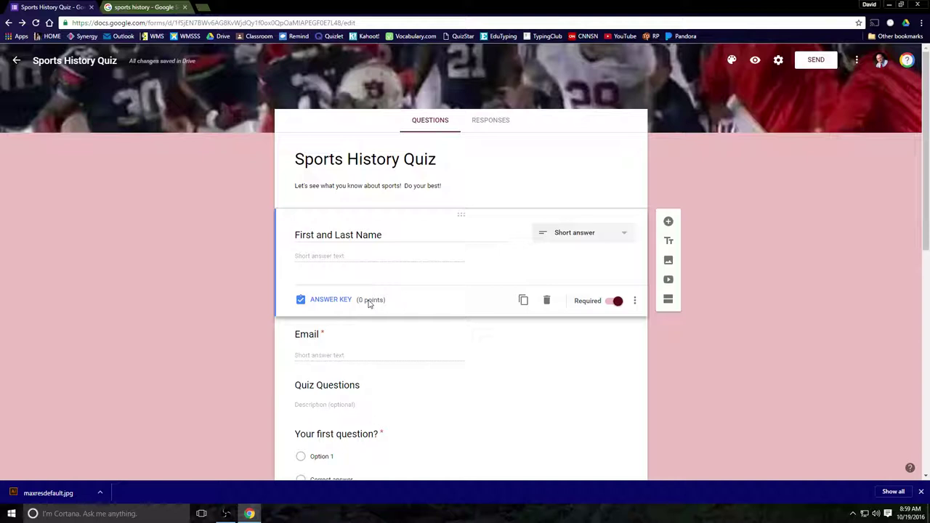
Delete the Email question from the form.
left_click(499, 346)
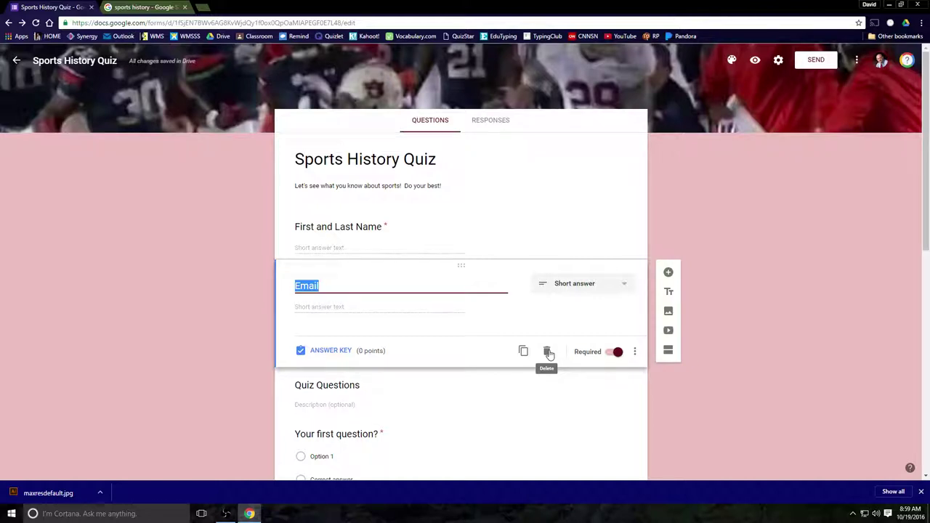
left_click(547, 352)
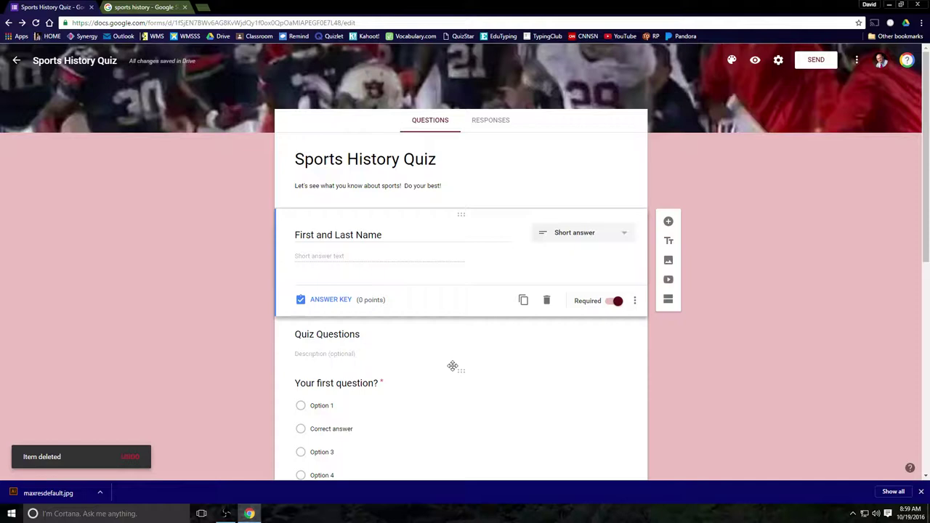
Replace the first multiple-choice question's placeholder title with "Who won the 1988 World Series?".
scroll(452, 367, "down", 1)
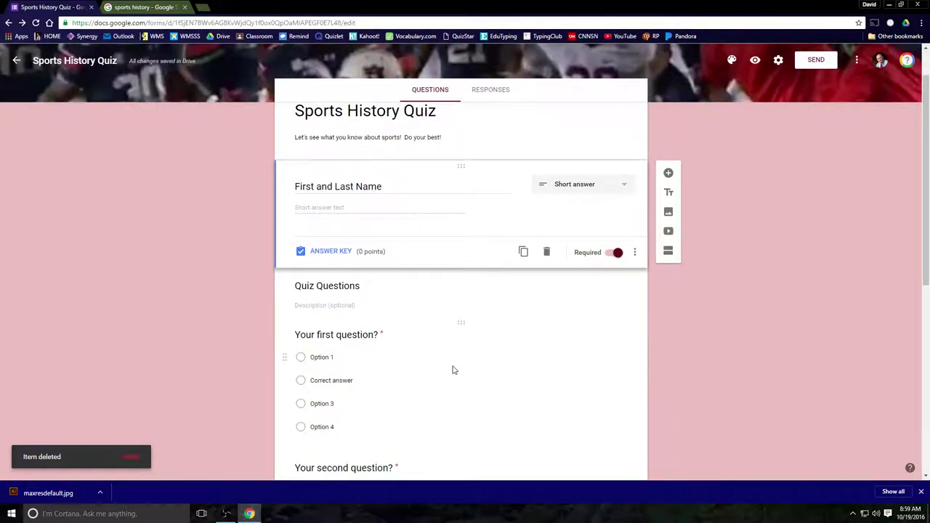
left_click(363, 286)
left_click(364, 308)
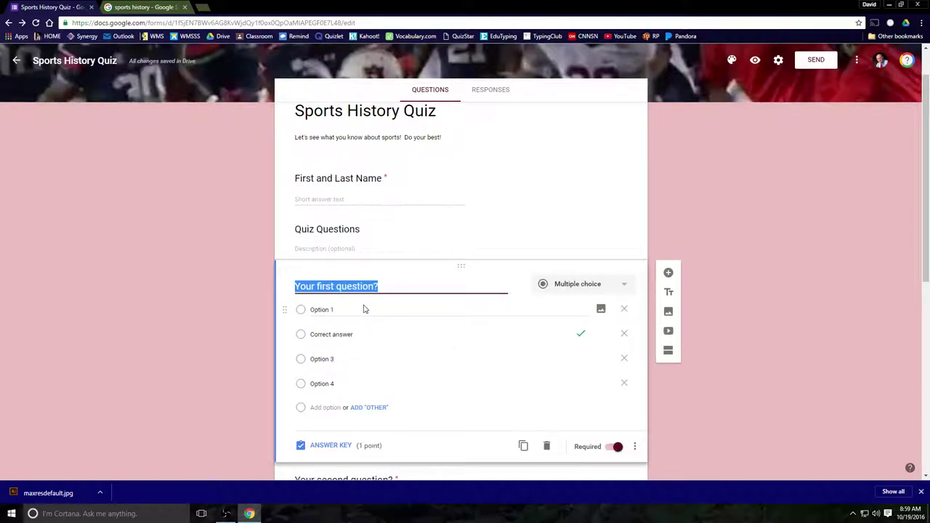
type("Who won ther")
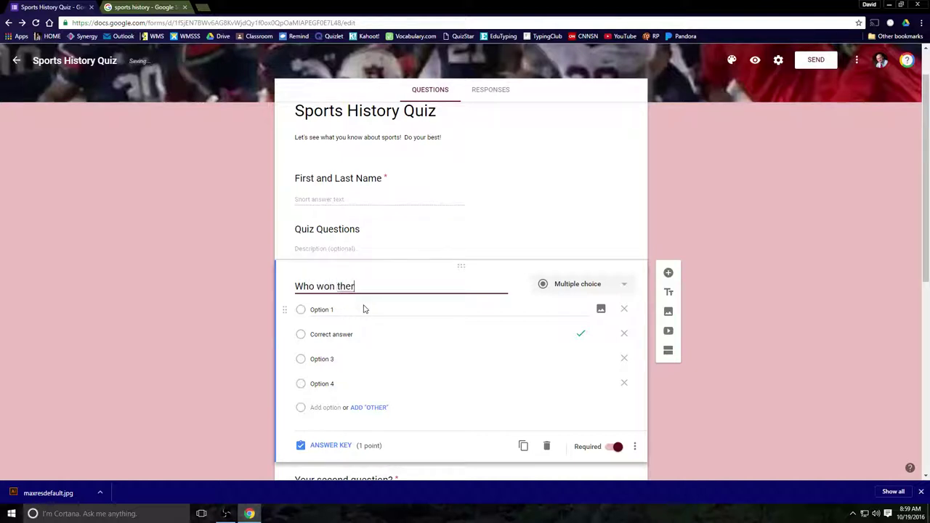
key("BackSpace")
type("1988 World SA")
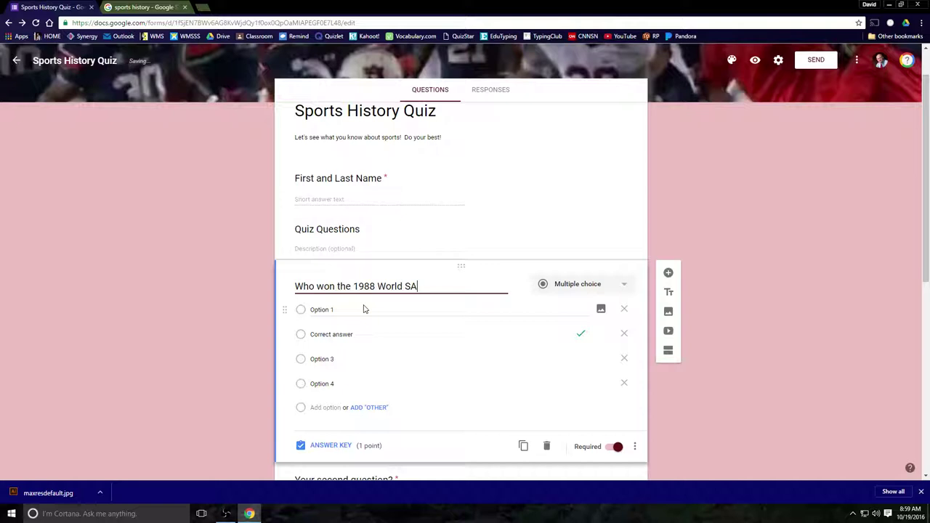
key("BackSpace")
type("eries?")
Set the World Series question's first answer option to "Oakland Athletics" and the option marked correct to "Los Angeles Dodgers".
left_click(350, 310)
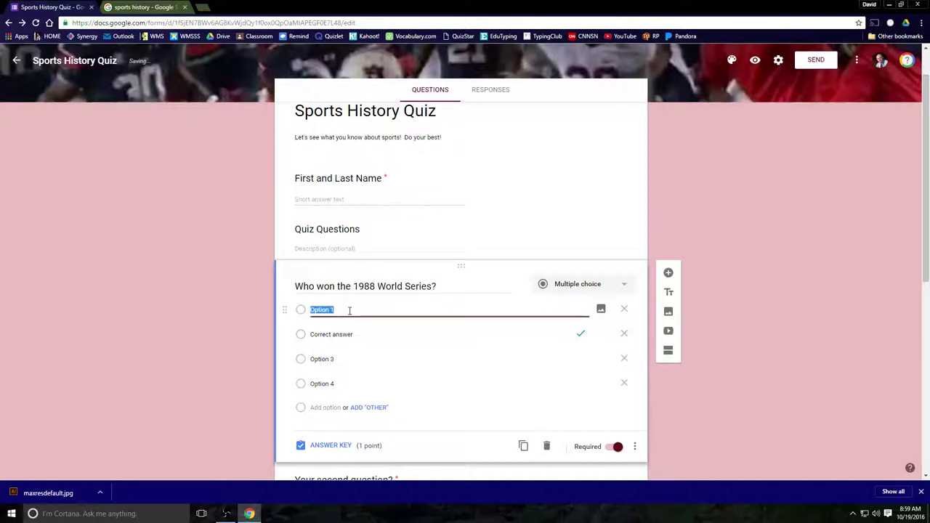
type("Oakland ")
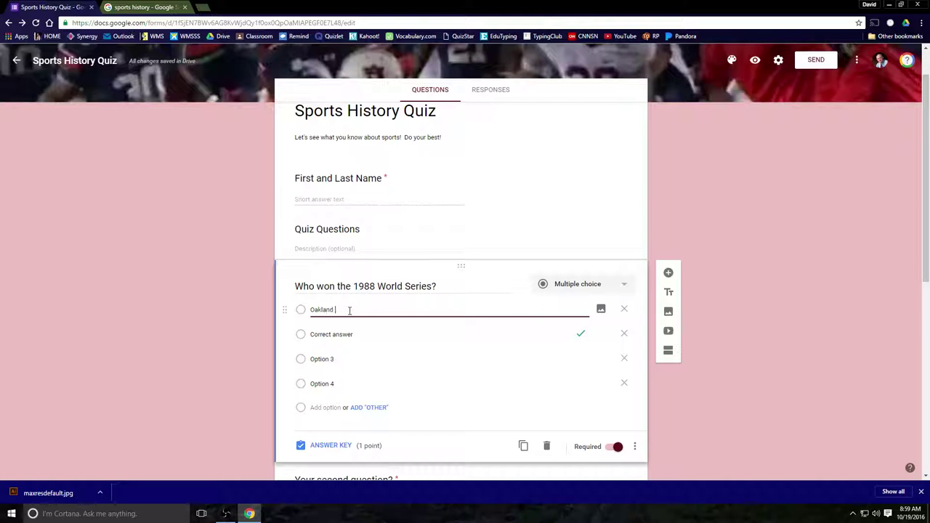
type("Athletics")
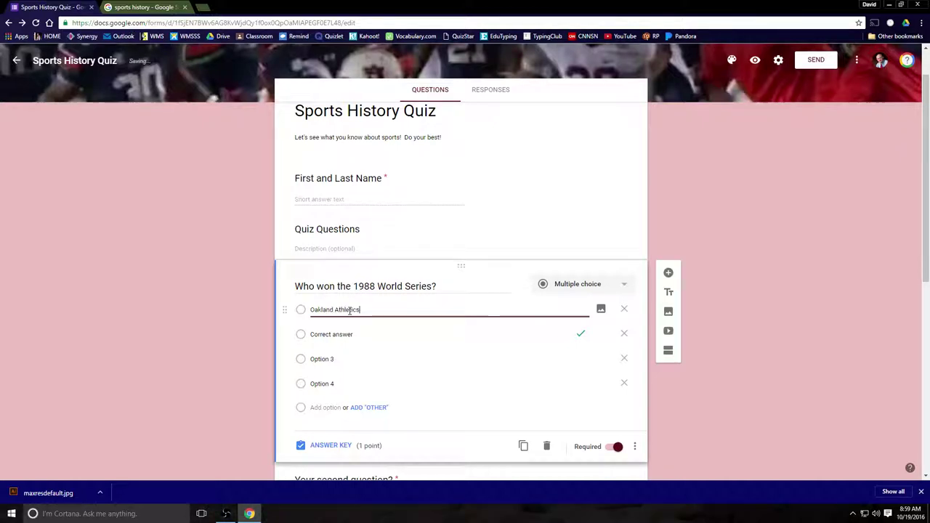
left_click(329, 332)
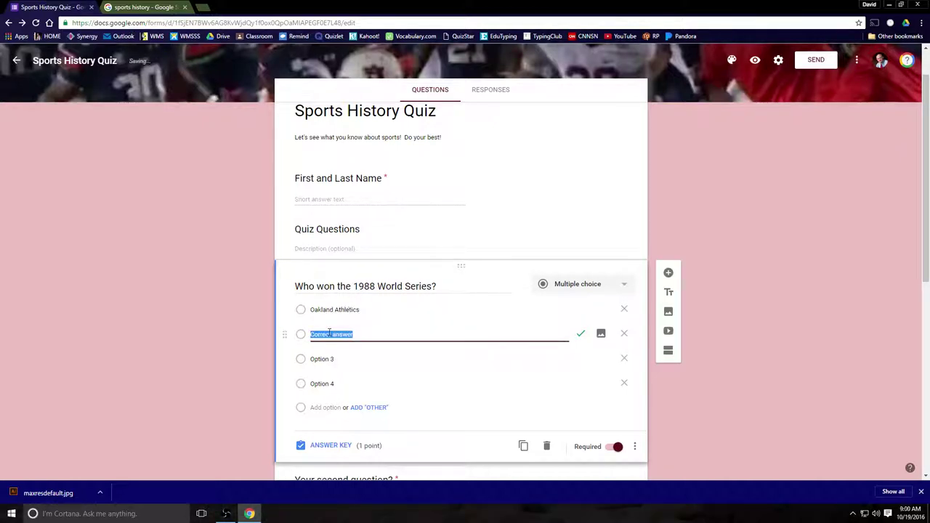
type("mj")
key("BackSpace")
key("BackSpace")
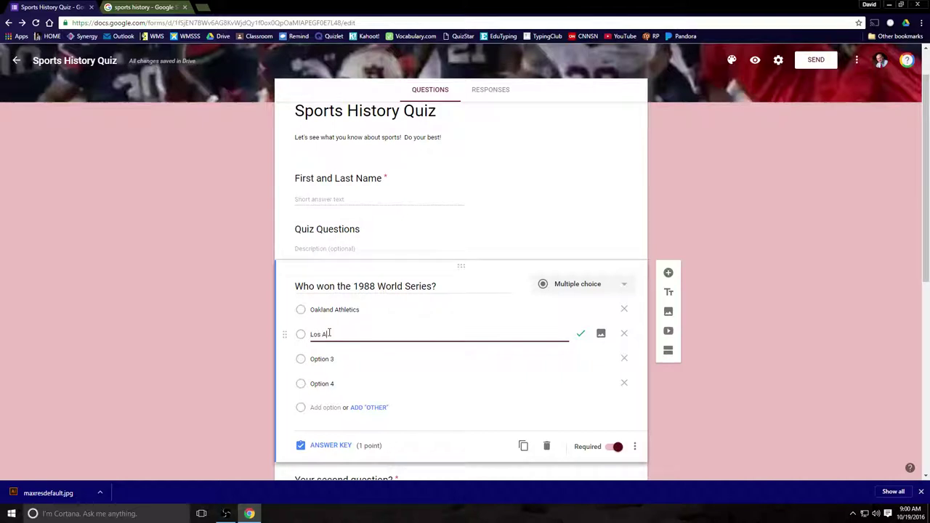
type("Los Angeles Dod")
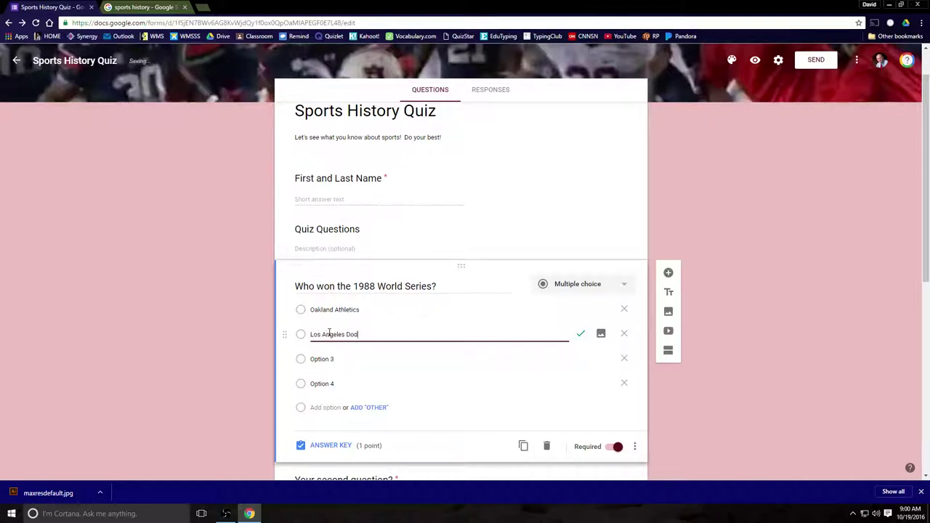
type("gers")
Set the World Series question's third and fourth answer options to "New York Mets" and "San Francisco Giants".
left_click(340, 359)
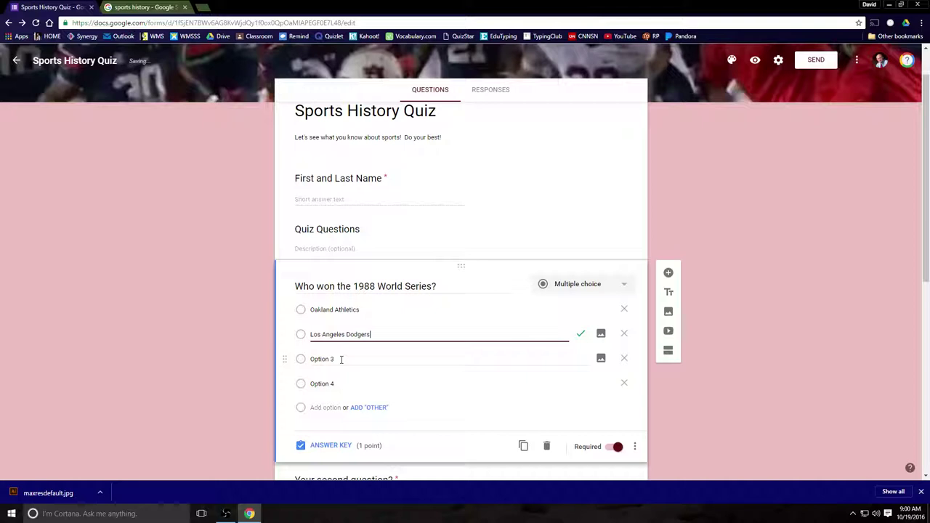
type("New")
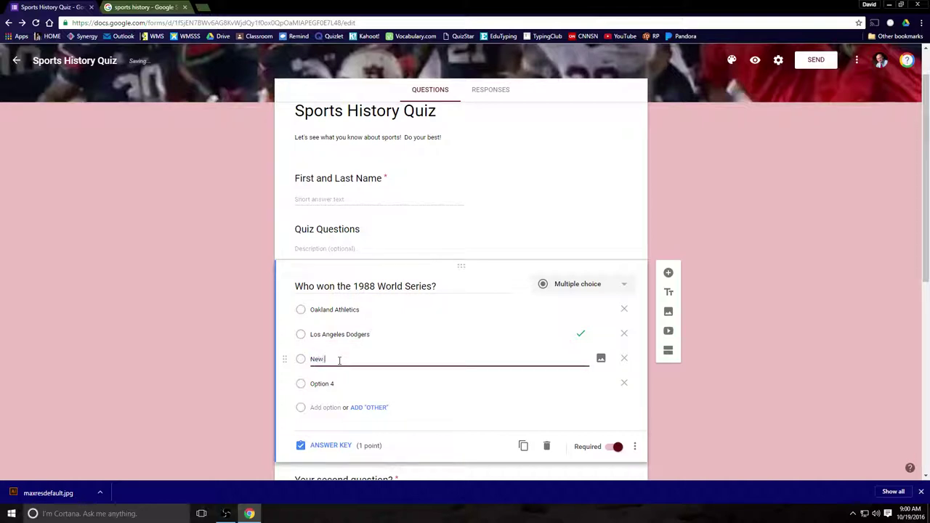
type(" York Mets")
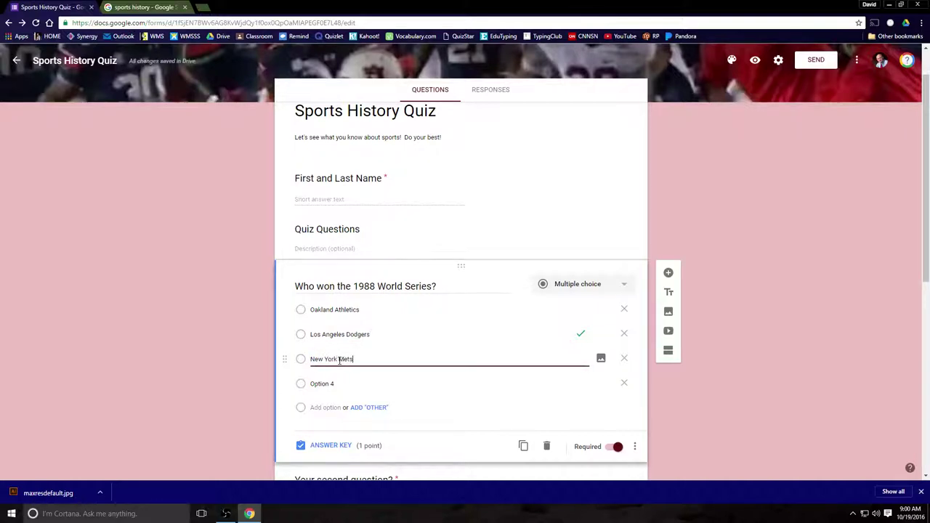
left_click(338, 383)
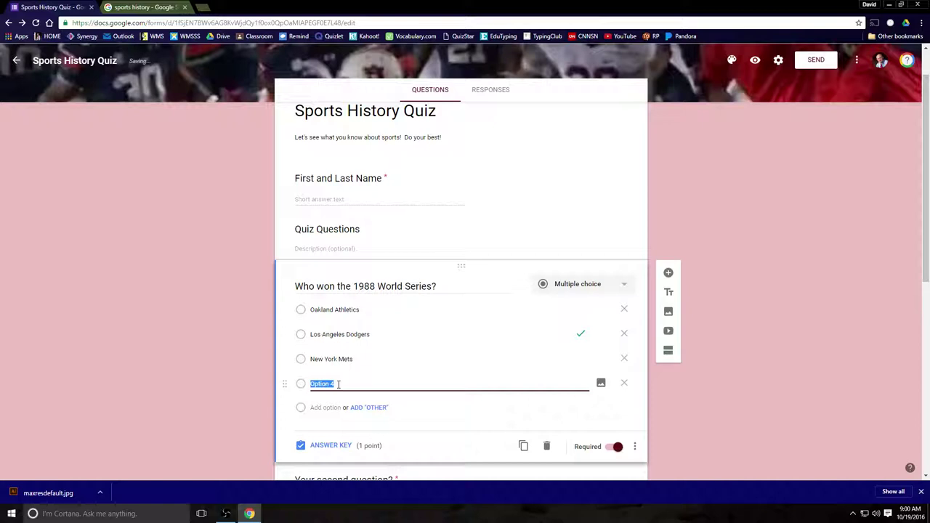
key("BackSpace")
type("San Fr")
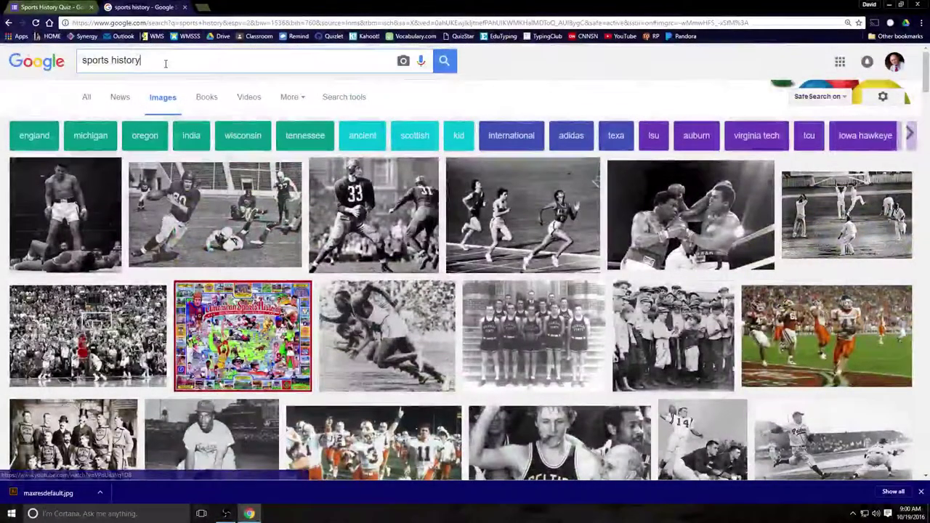
Search Google Images for "1988 World Series", briefly opening the related 1989 results and returning to the 1988 ones.
left_click_drag(166, 63, 78, 64)
type("198")
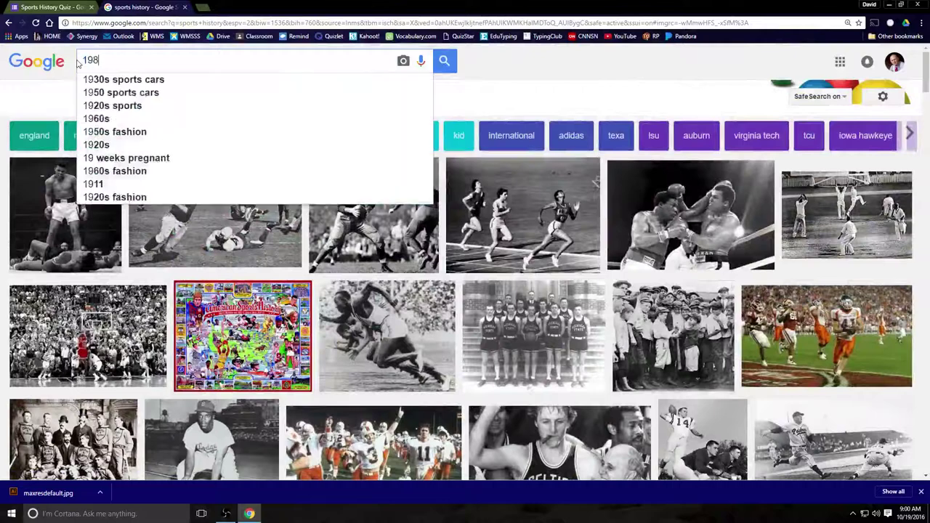
type("8 World")
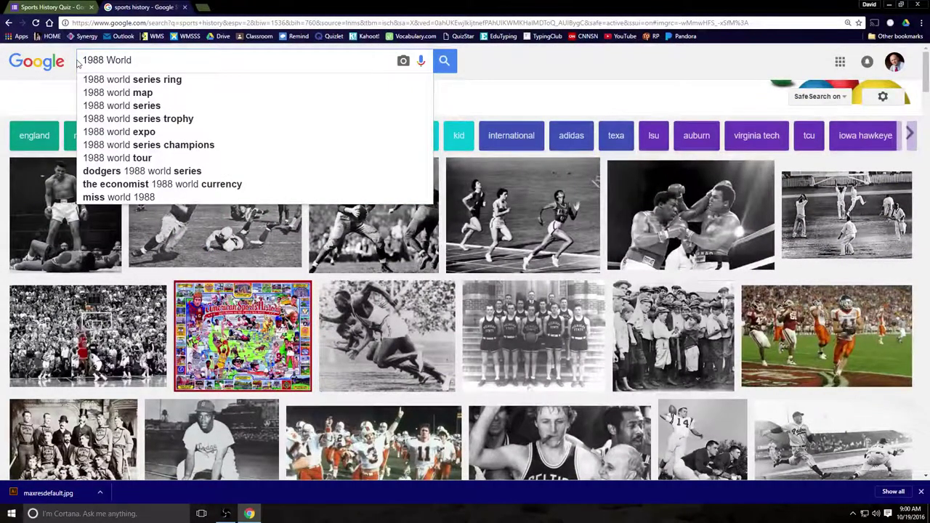
type(" Series")
key("Return")
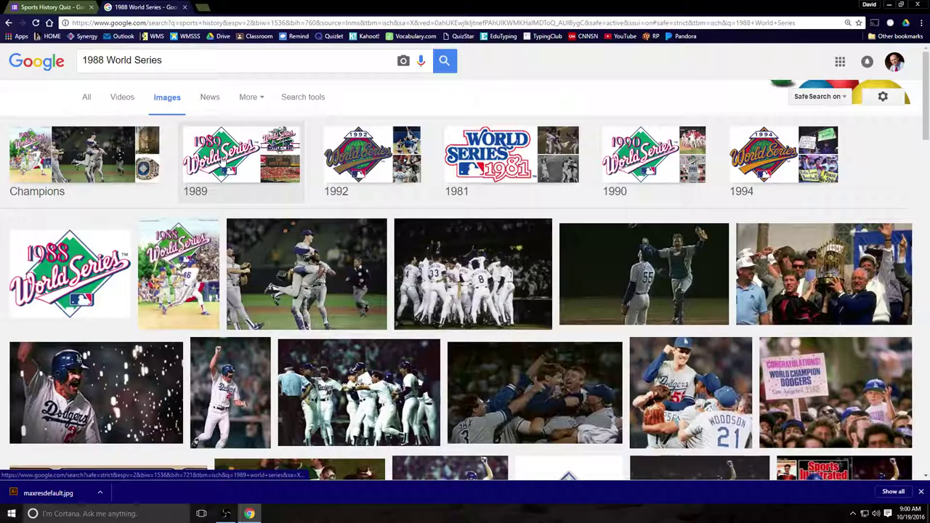
left_click(223, 161)
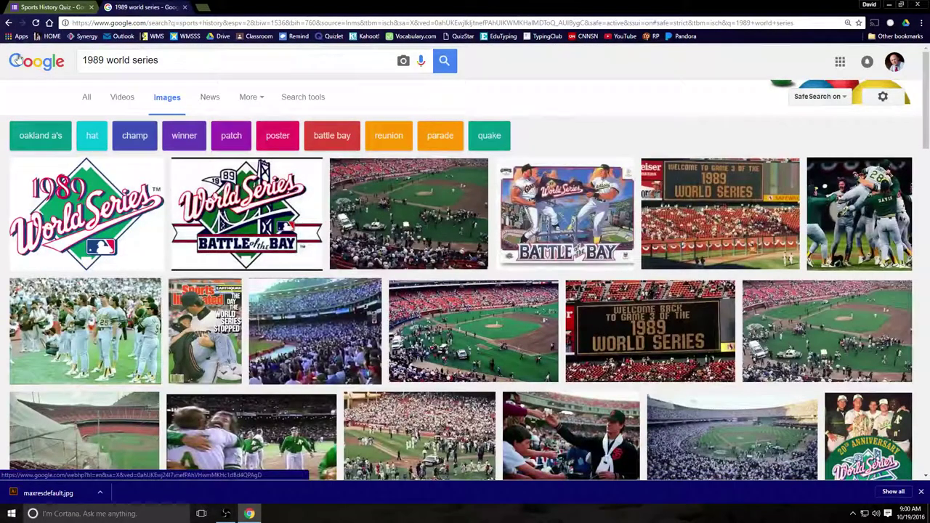
left_click(9, 23)
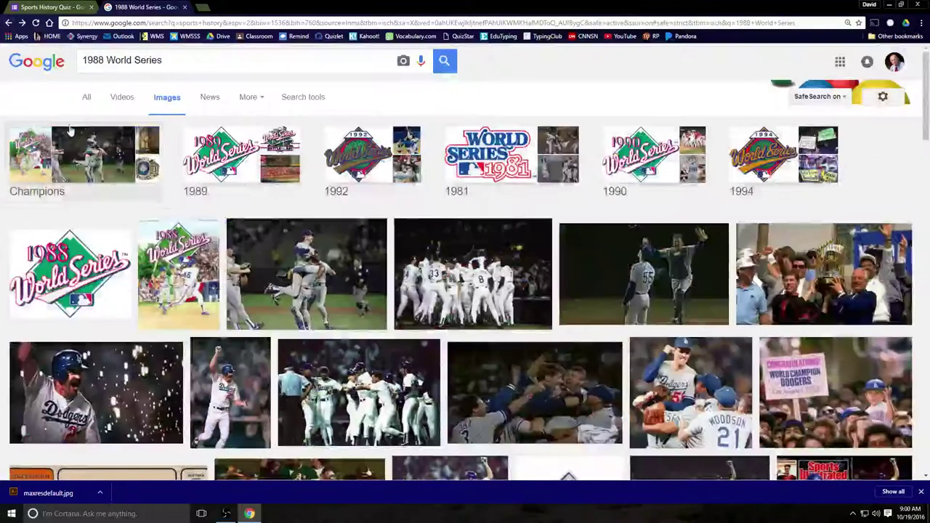
Save the 1988 World Series logo from the image results to the Desktop as 1988-World-Series.svg in PNG Image format.
left_click(73, 276)
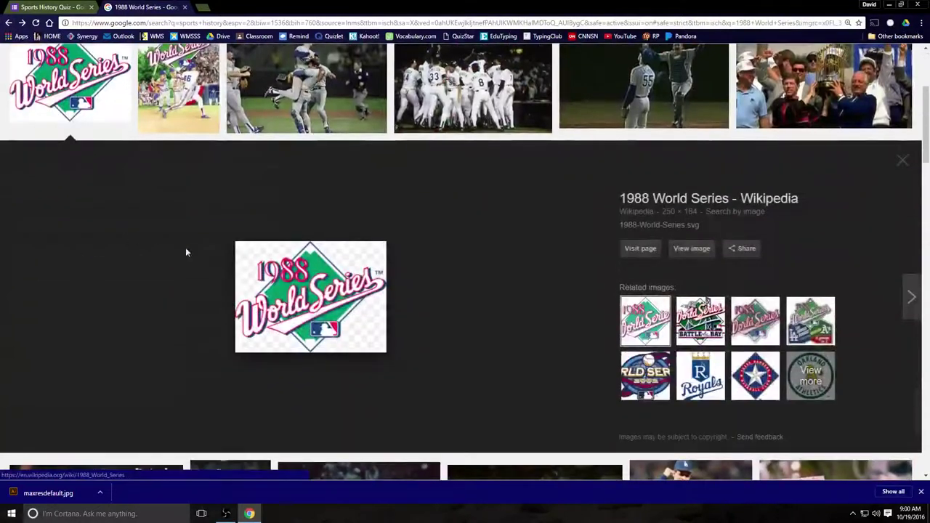
right_click(314, 306)
left_click(362, 391)
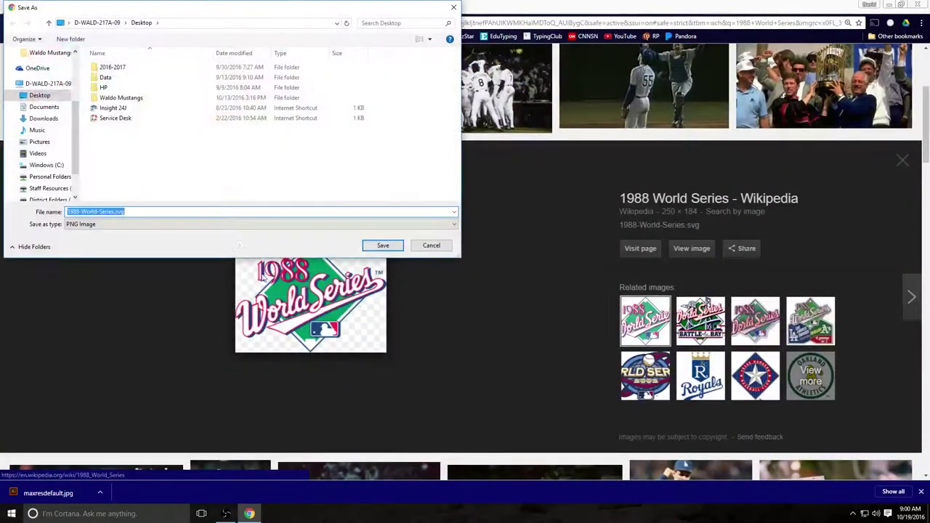
left_click(380, 246)
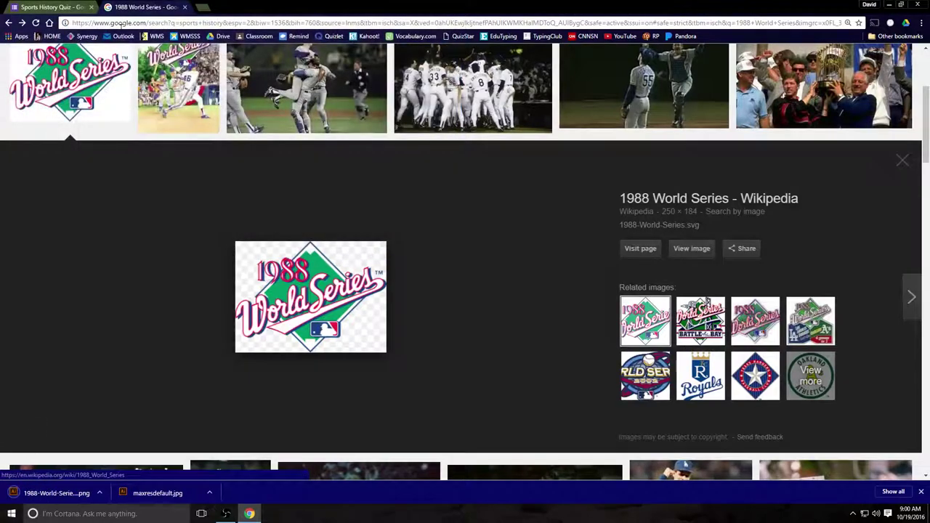
Return to the quiz form and upload 1988-World-Series.svg from the Desktop as the World Series question's image.
left_click(51, 6)
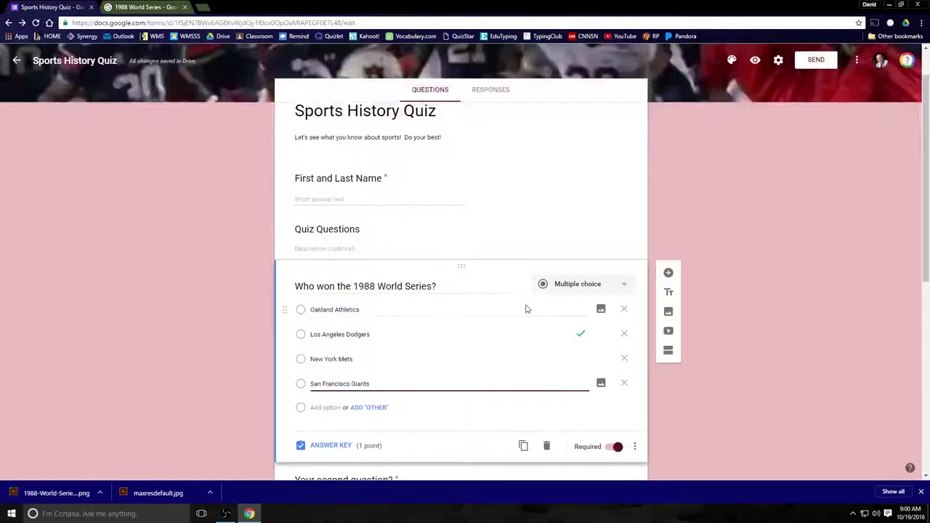
mouse_move(527, 291)
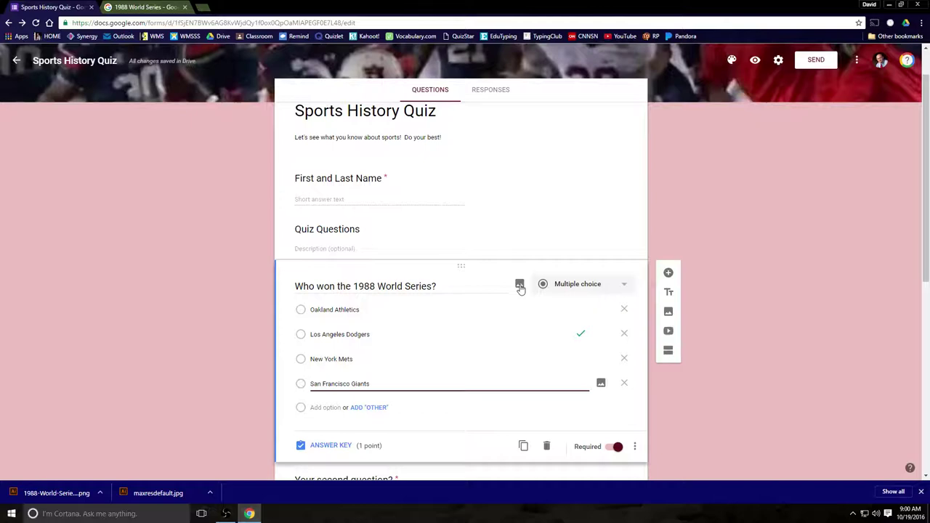
left_click(520, 286)
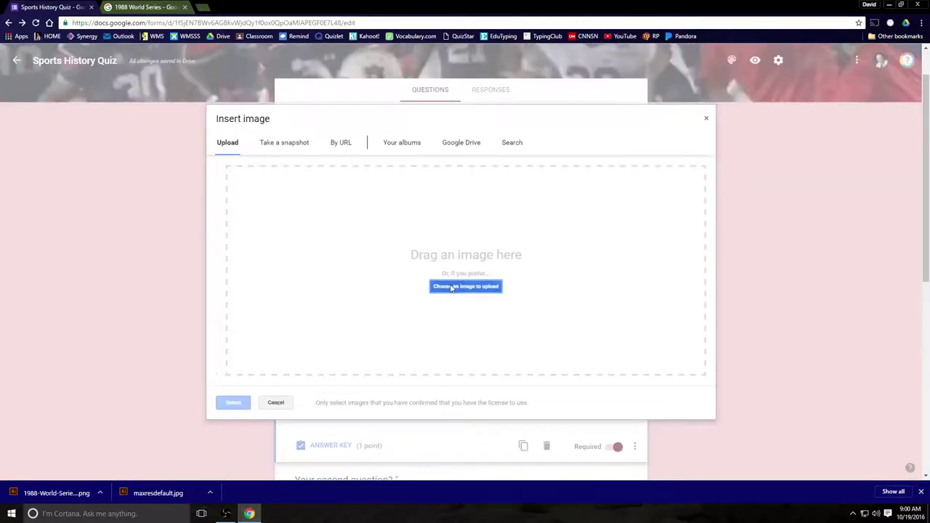
left_click(451, 287)
left_click(127, 128)
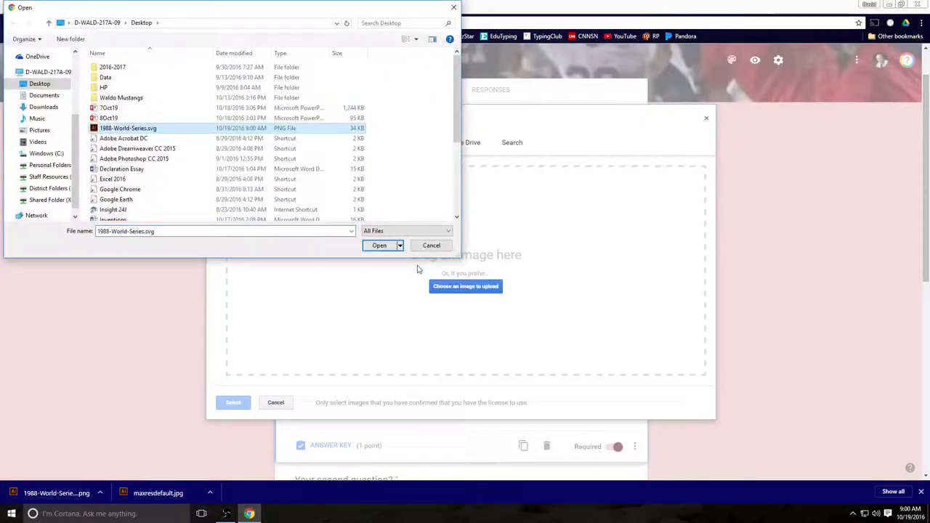
left_click(380, 246)
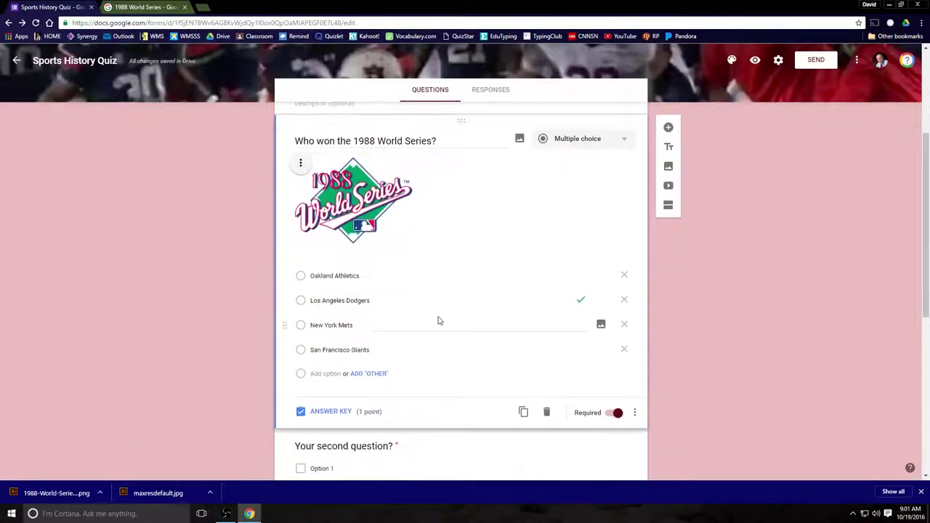
Review the World Series question's answer key, point value and incorrect-answer feedback, and its additional display and option-order settings.
left_click(338, 411)
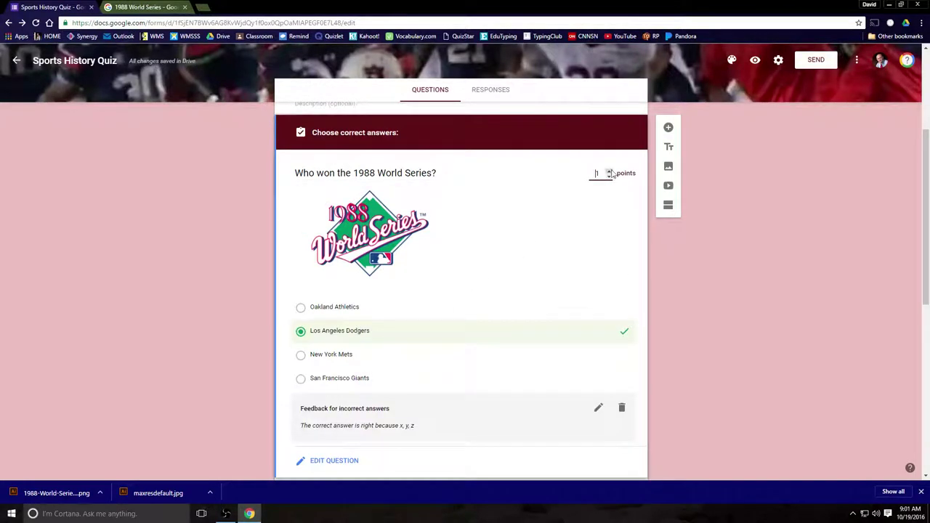
scroll(514, 268, "down", 1)
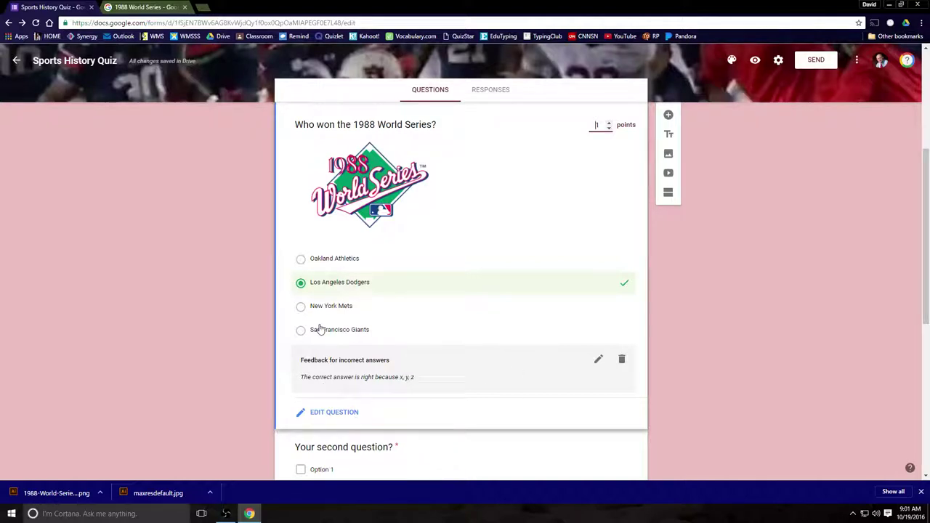
left_click(334, 413)
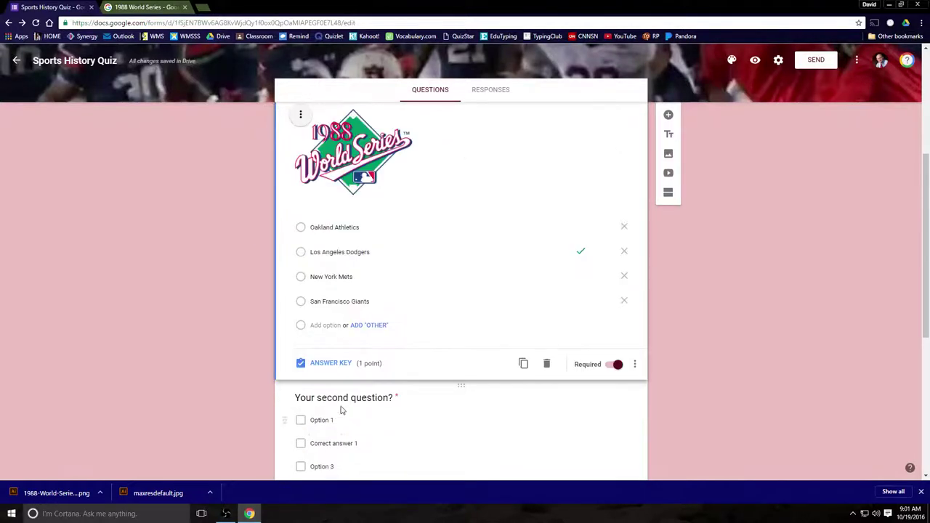
left_click(633, 365)
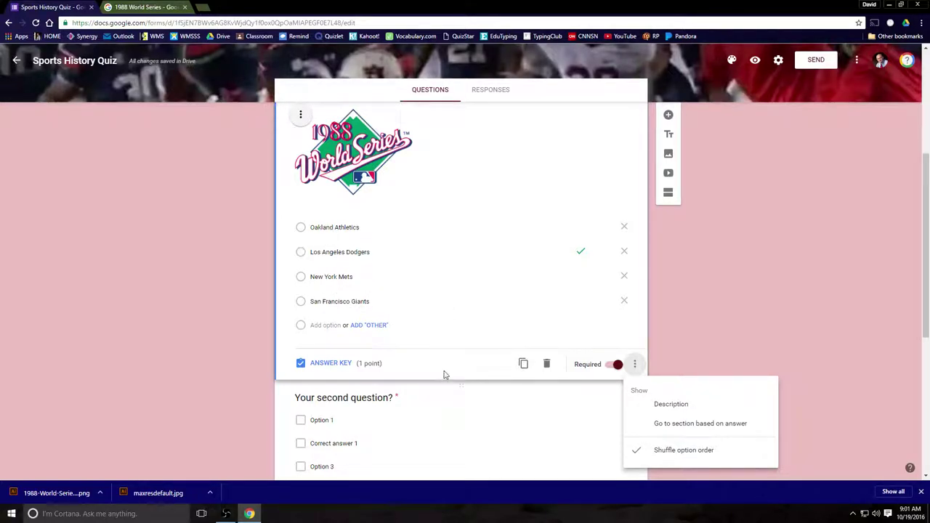
scroll(445, 374, "down", 2)
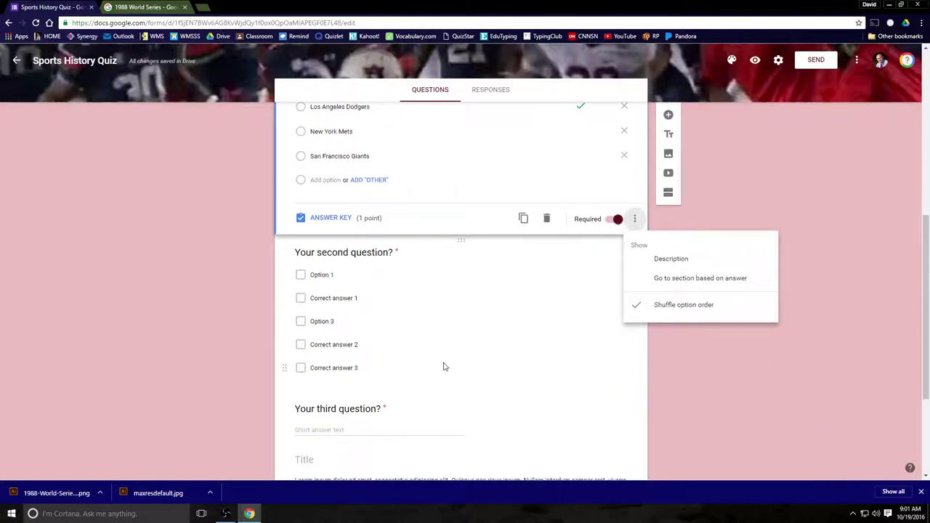
left_click(478, 396)
scroll(473, 388, "up", 2)
scroll(431, 341, "down", 2)
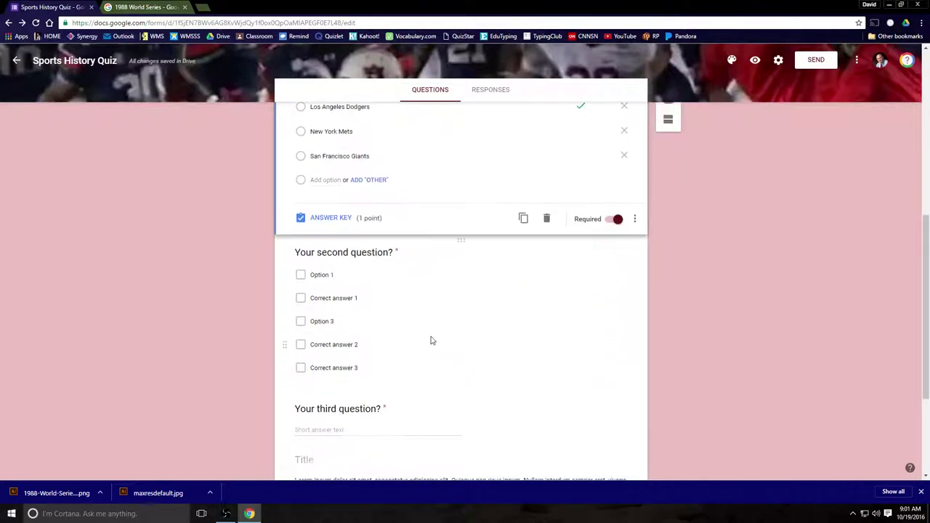
Replace the second question's placeholder title with "Who went to the MLB playoffs in 2016?".
left_click(595, 267)
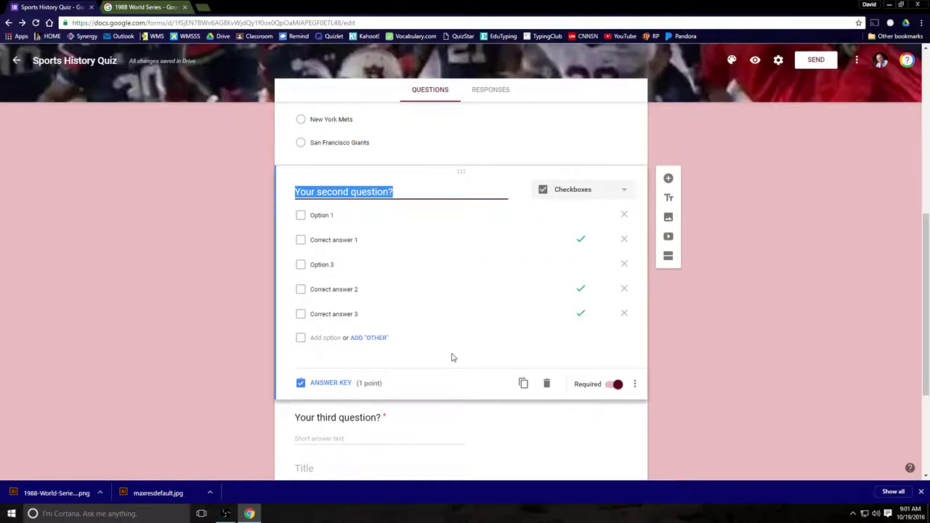
scroll(451, 357, "up", 1)
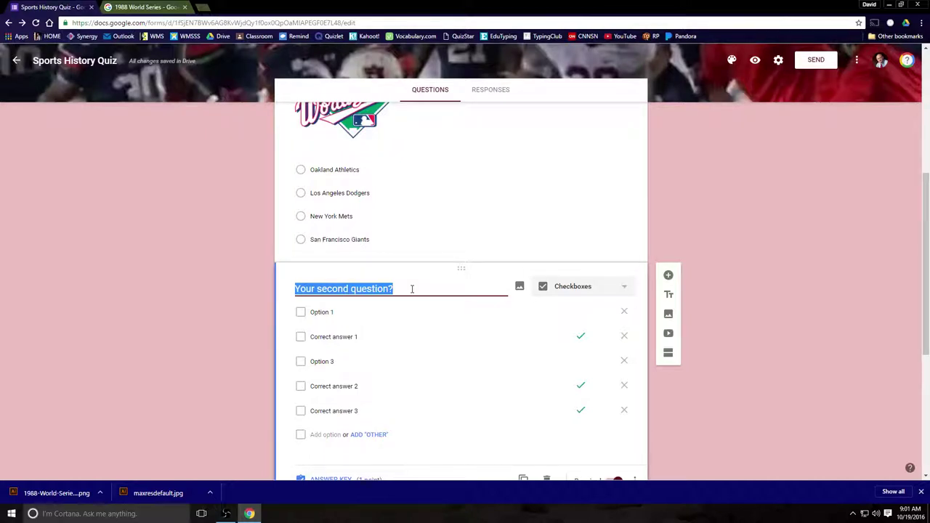
type("Who ")
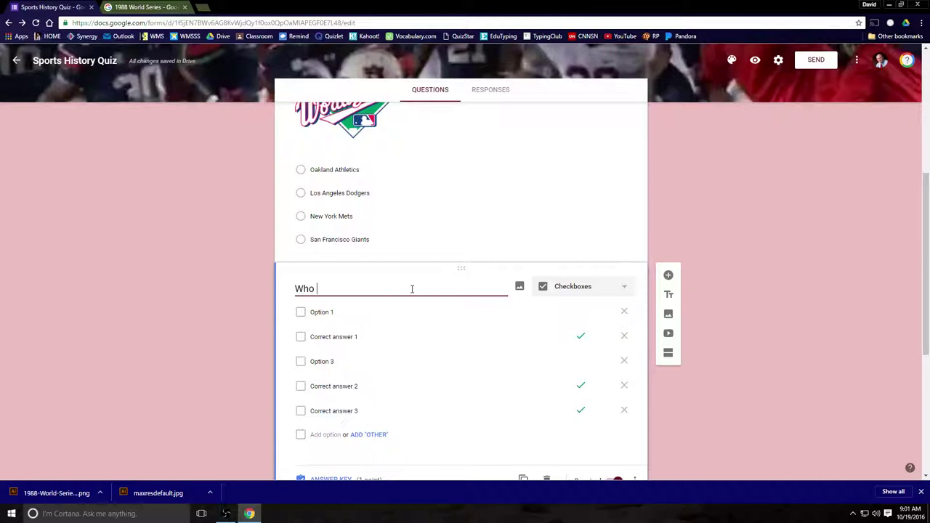
type("went to the MLB p")
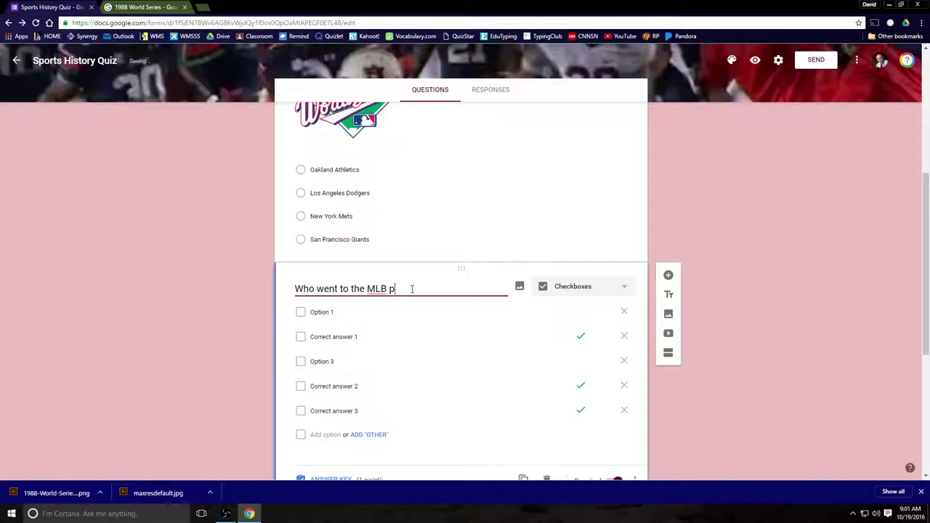
type("layoffs in 2016?")
Replace the playoffs question's first three placeholder options with Seattle Mariners, Los Angeles Dodgers and Houston Astros.
left_click(321, 311)
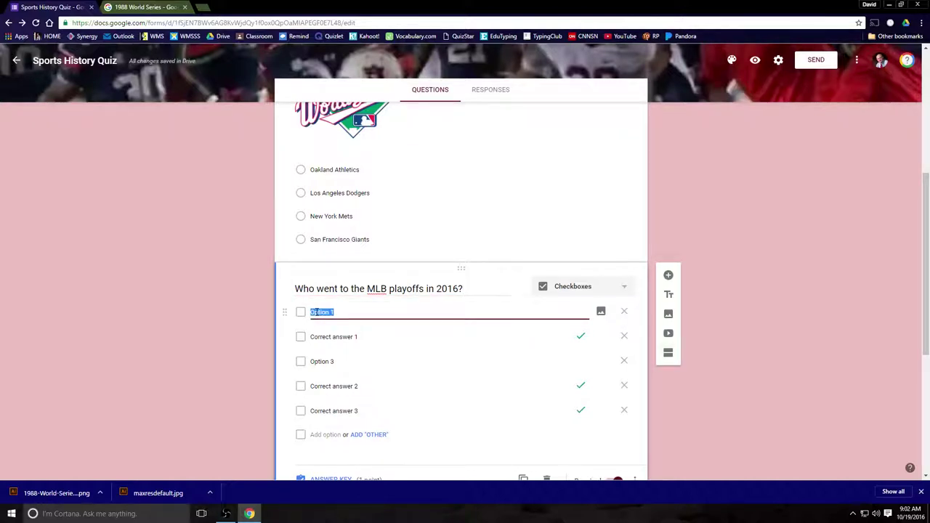
type("Seattle Mariners")
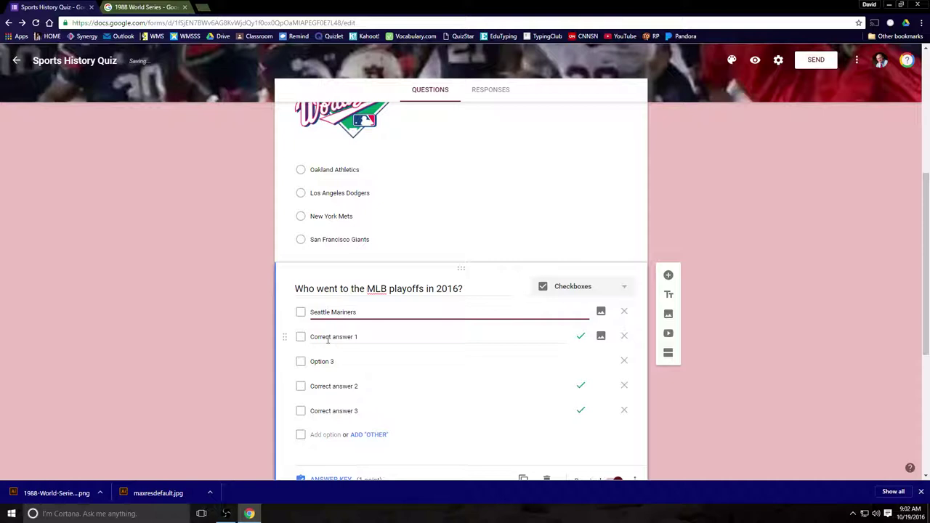
left_click(328, 339)
type("Los Angel")
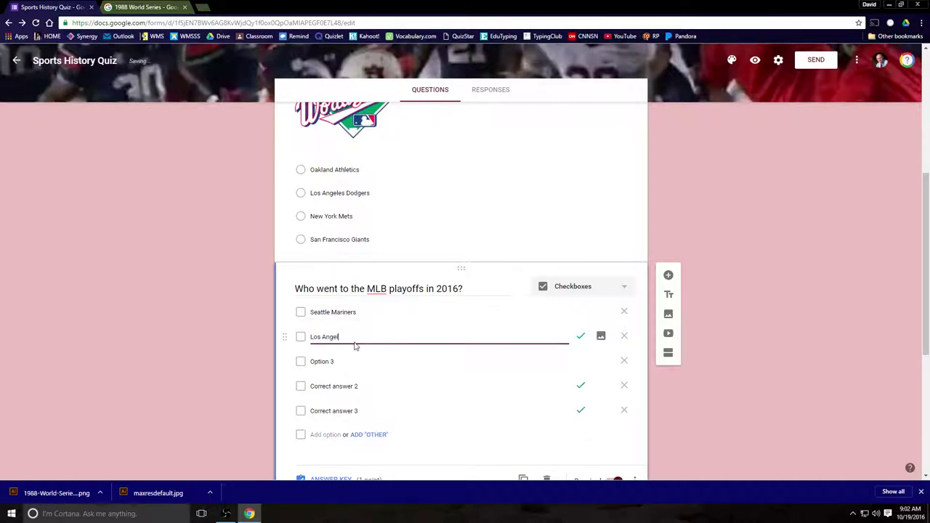
type("es Dode")
left_click(336, 361)
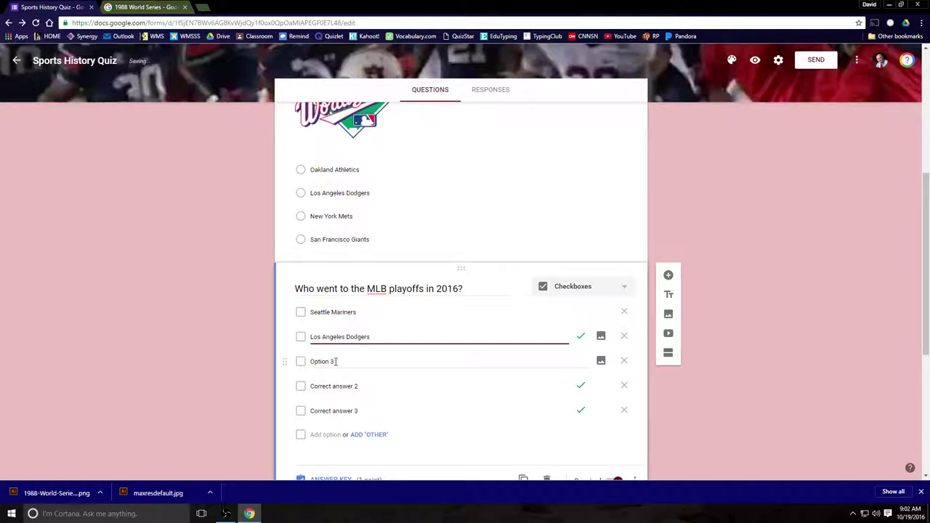
type("Hous")
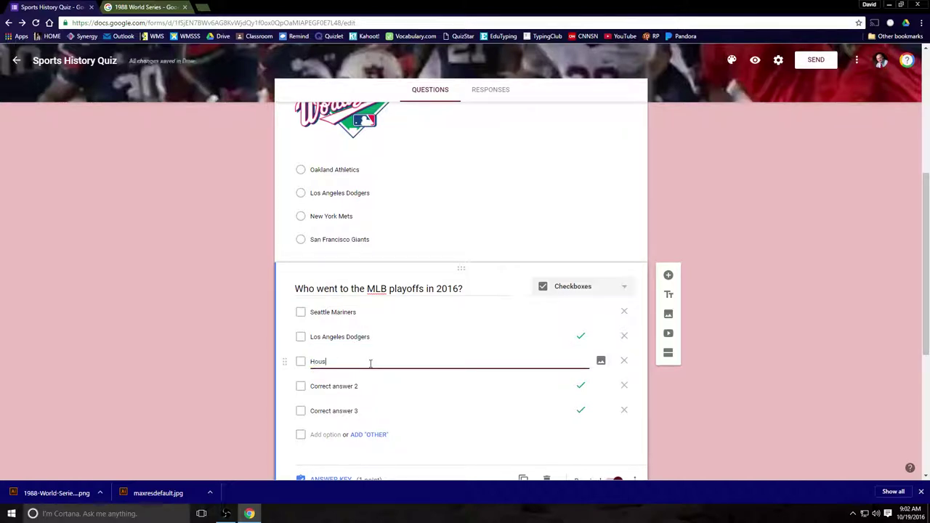
type("ton Astros")
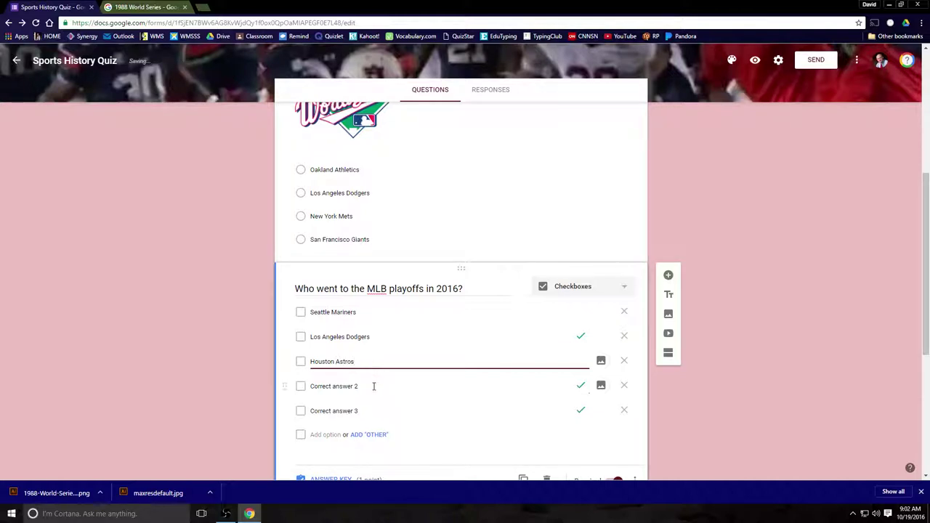
Replace the playoffs question's last two placeholder options with Chicago Cubs and Cleveland Indians.
left_click(373, 385)
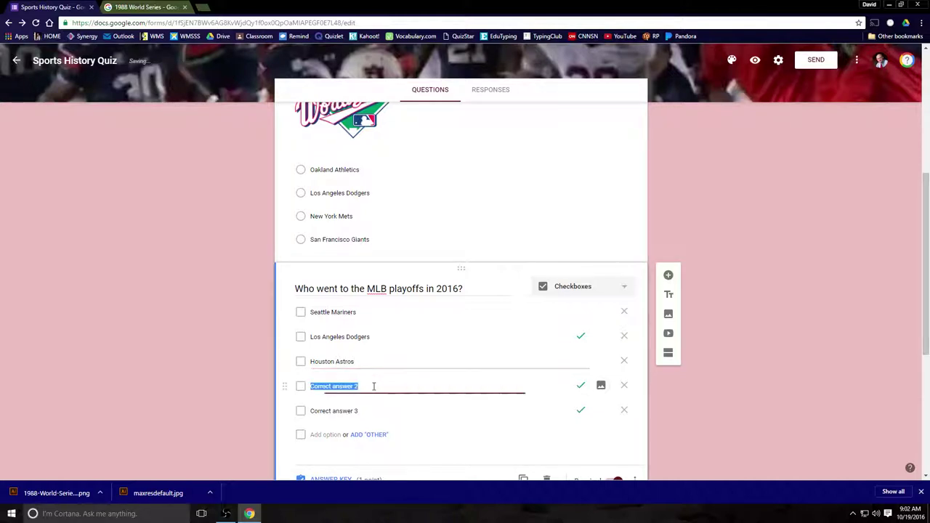
type("C")
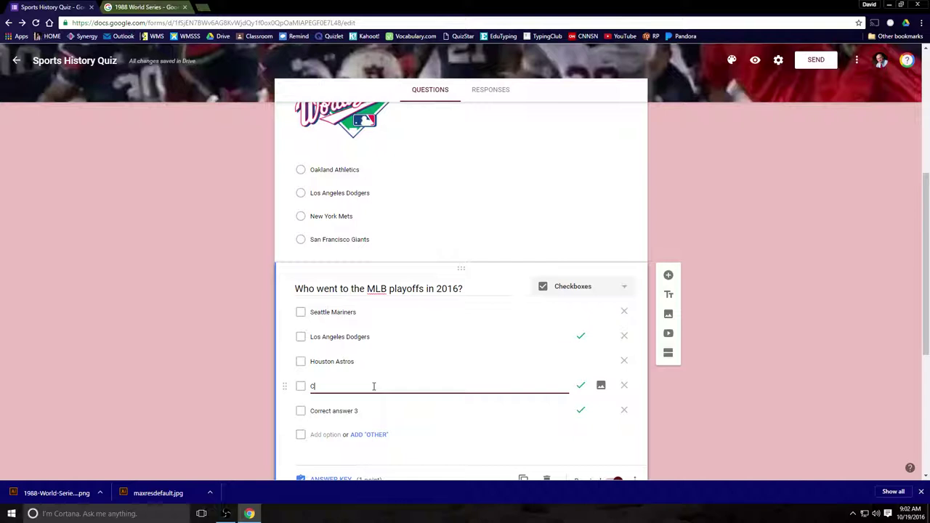
type("hicago Cubs")
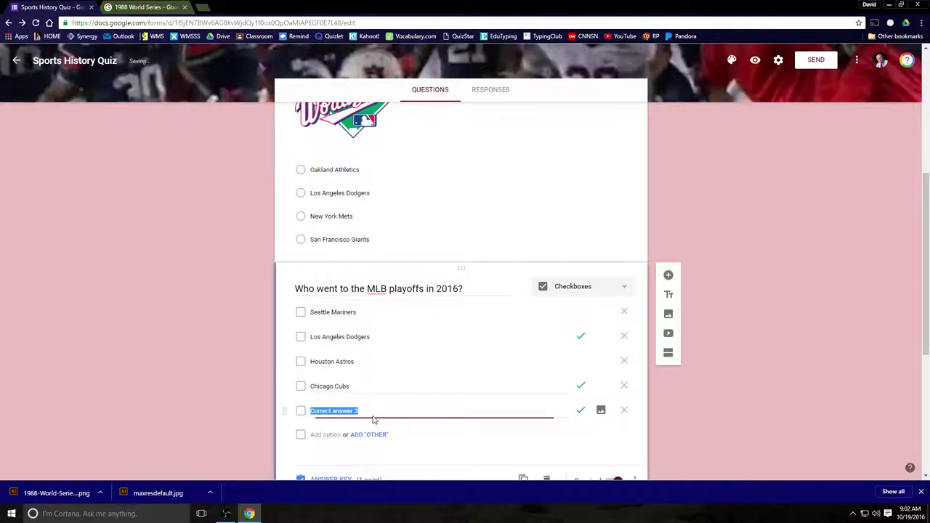
left_click(373, 418)
type("Cleveland Indians")
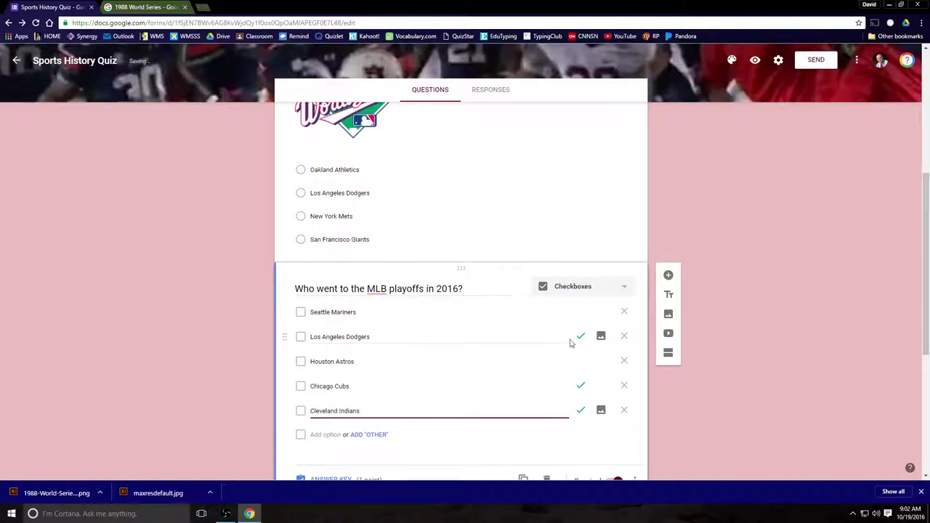
Open the playoffs question's answer key and clear all of its marked correct answers.
left_click(303, 343)
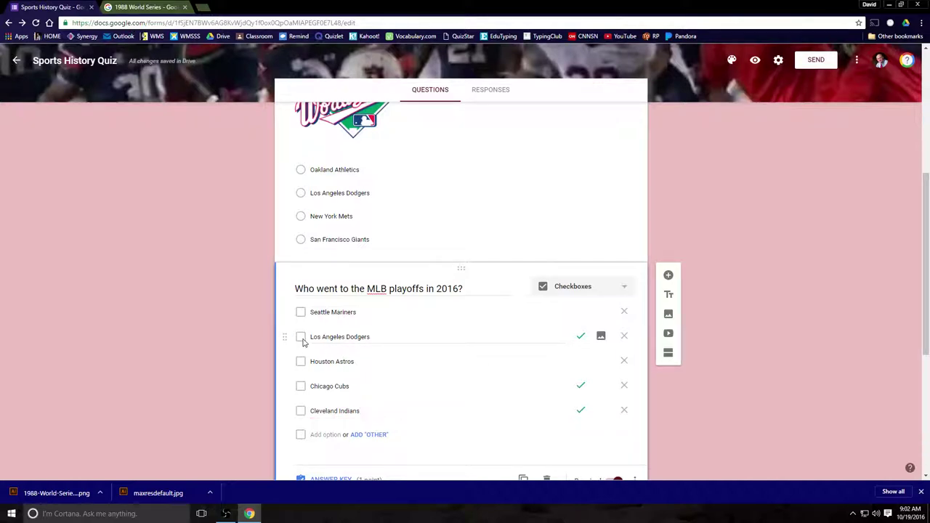
left_click(581, 337)
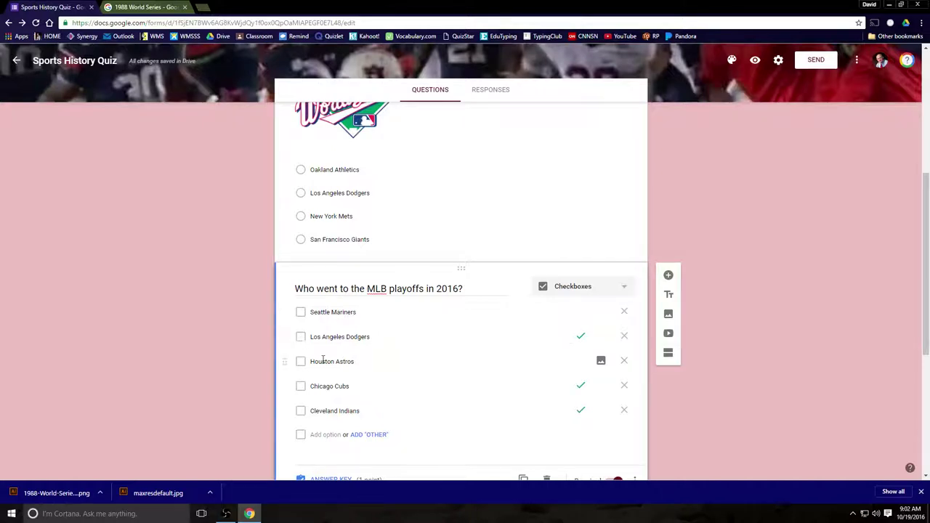
scroll(361, 371, "up", 1)
scroll(359, 376, "down", 2)
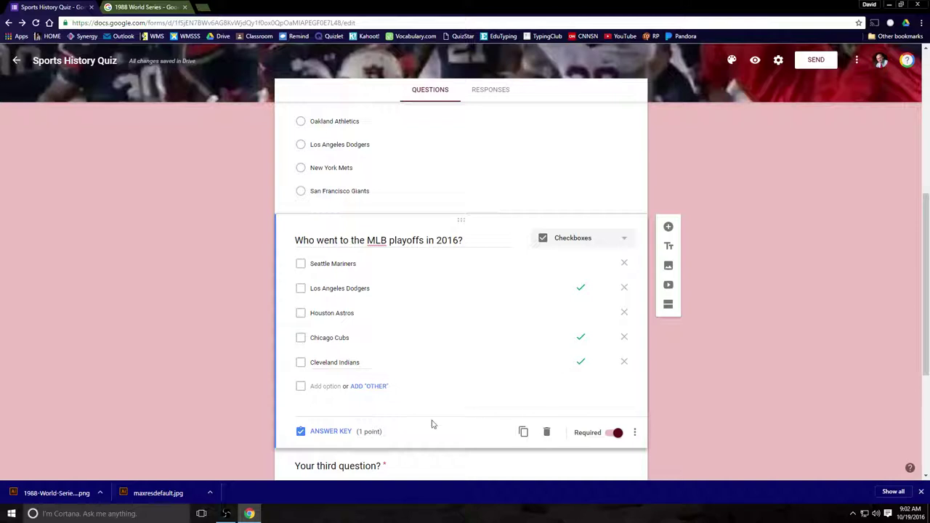
left_click(337, 431)
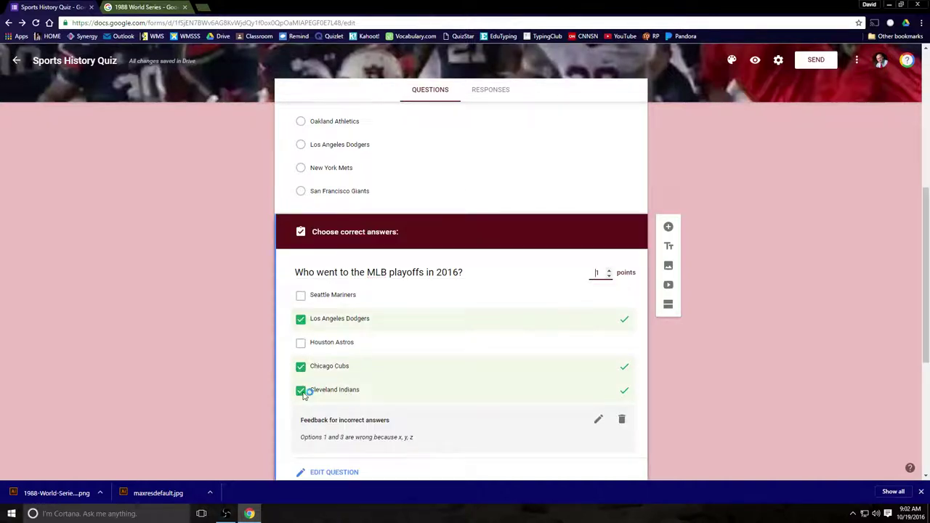
left_click(301, 390)
left_click(301, 366)
left_click(300, 318)
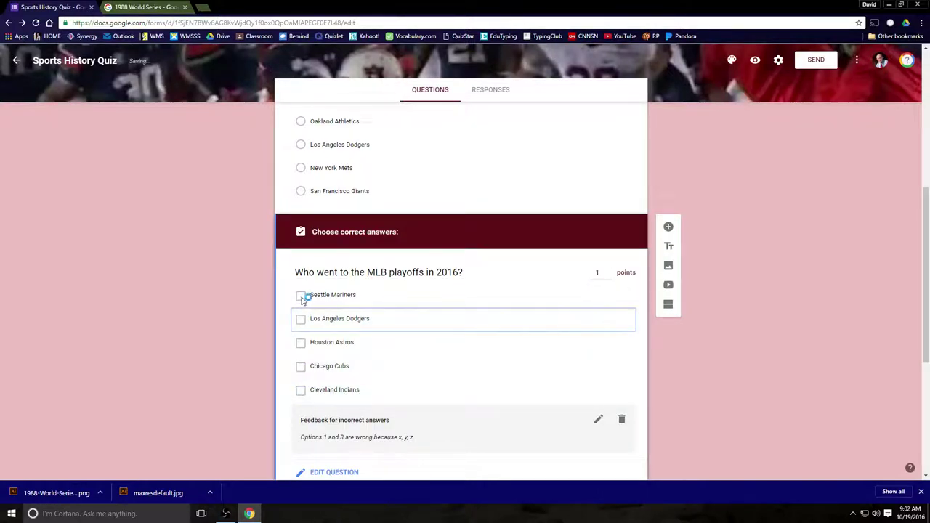
Mark only Los Angeles Dodgers, Chicago Cubs and Cleveland Indians as the playoffs question's correct answers.
left_click(301, 295)
left_click(300, 342)
left_click(301, 319)
left_click(301, 342)
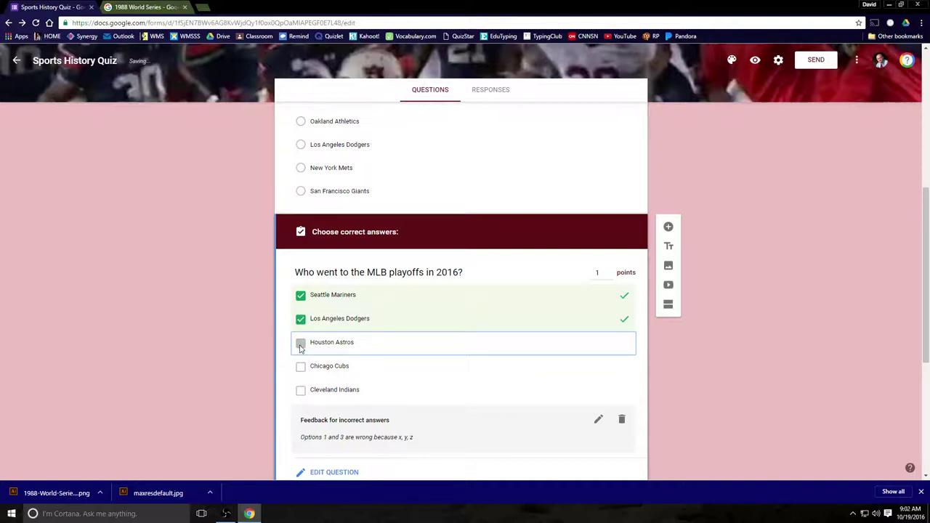
left_click(301, 295)
left_click(301, 366)
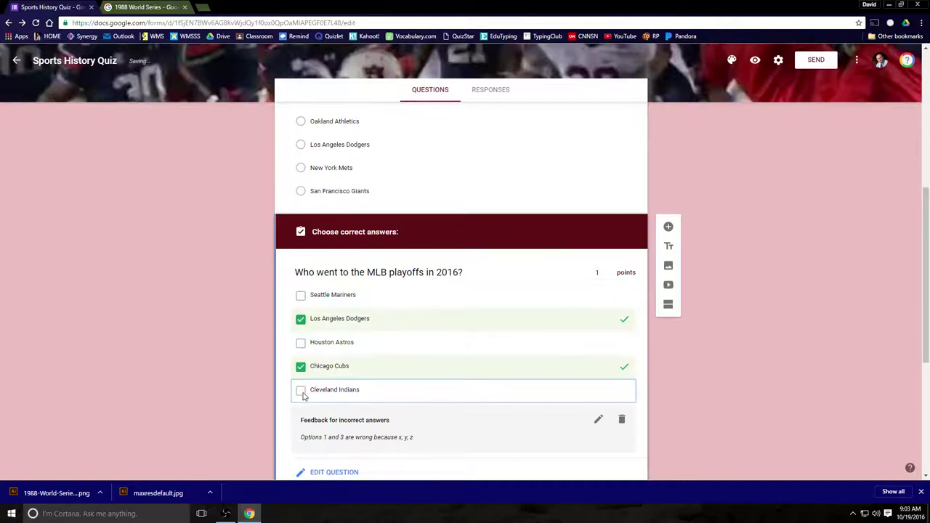
left_click(300, 390)
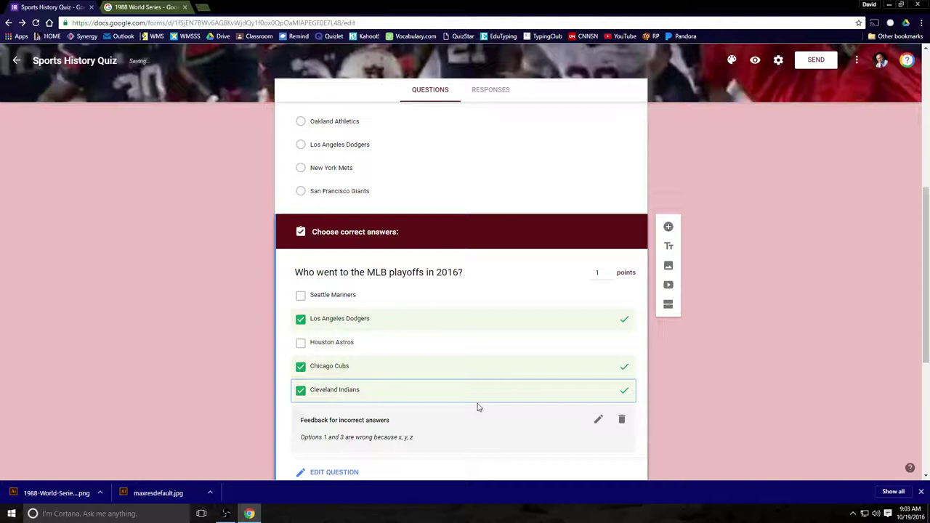
Set the playoffs question's value to 3 points in its answer key.
scroll(482, 393, "up", 1)
scroll(482, 390, "down", 2)
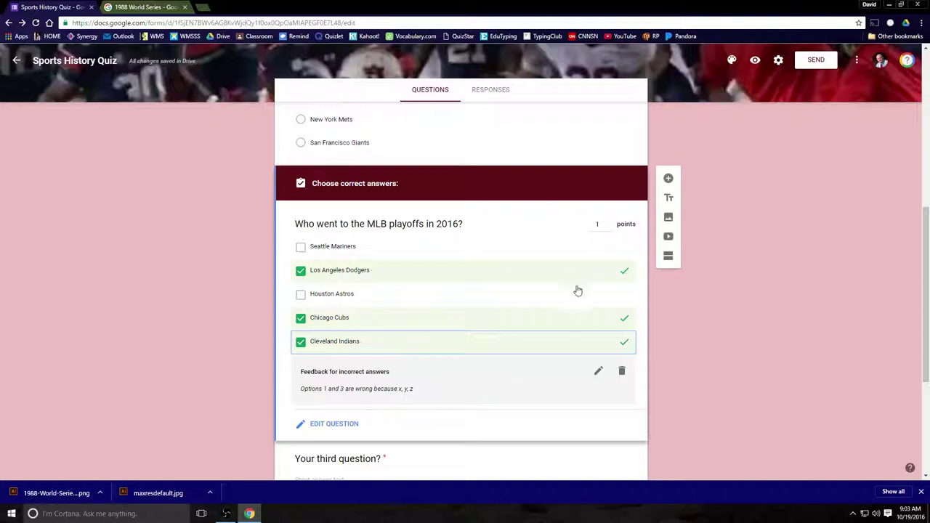
double_click(610, 225)
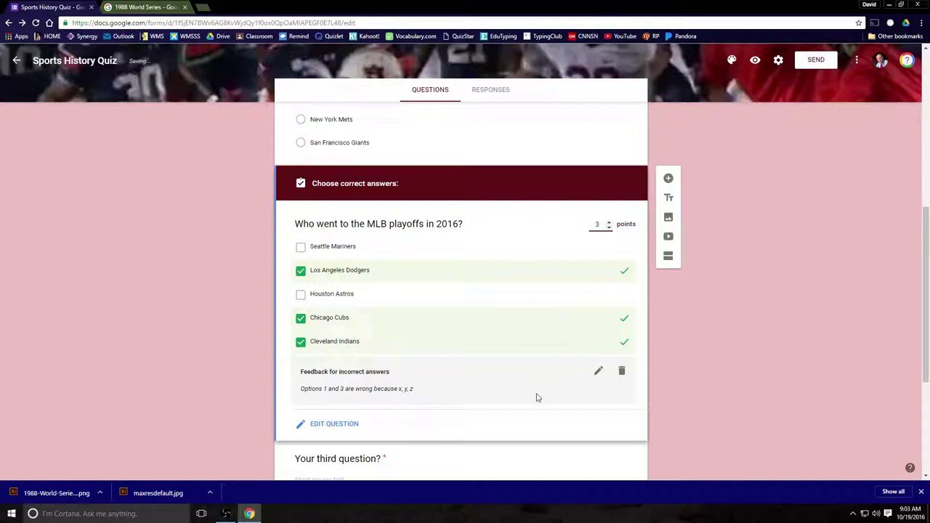
scroll(536, 393, "down", 1)
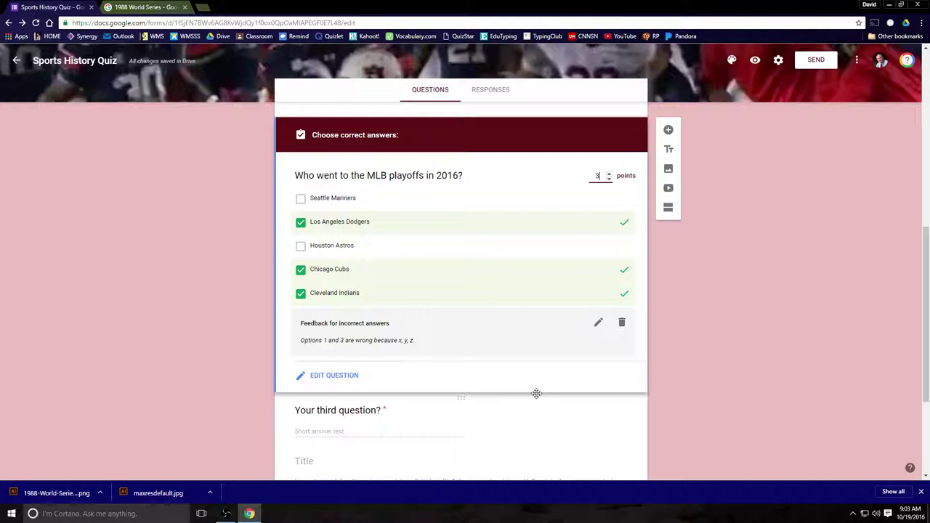
left_click(377, 411)
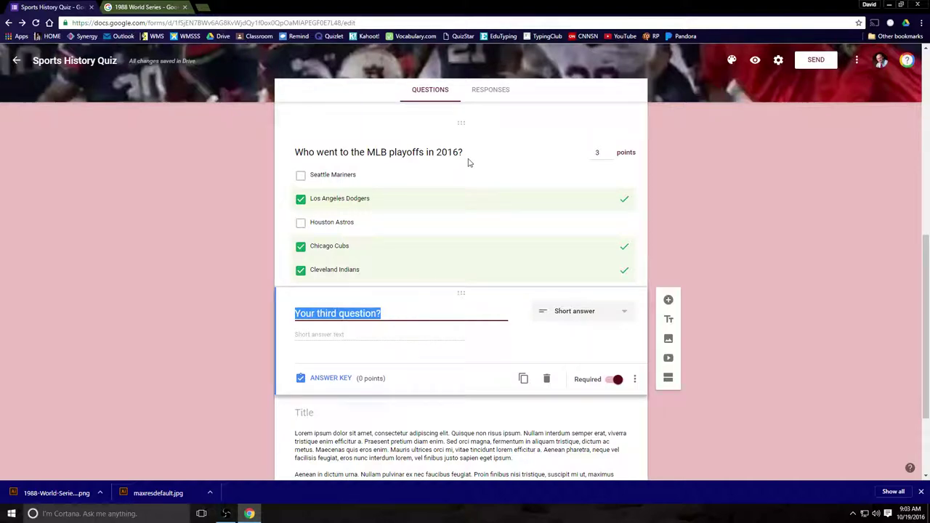
Switch to the Google image results and search for "2016 MLB Playoffs".
left_click(146, 7)
scroll(121, 61, "up", 3)
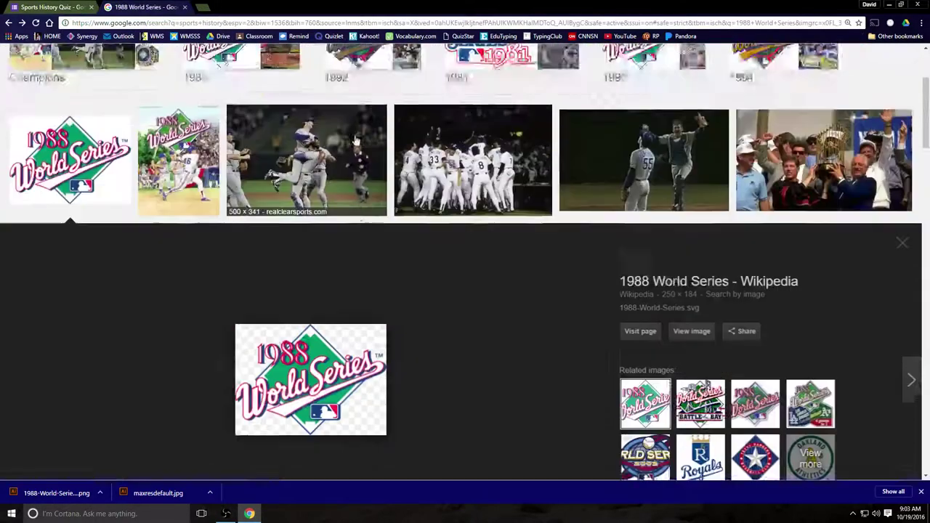
left_click_drag(164, 60, 69, 66)
type("2016 M")
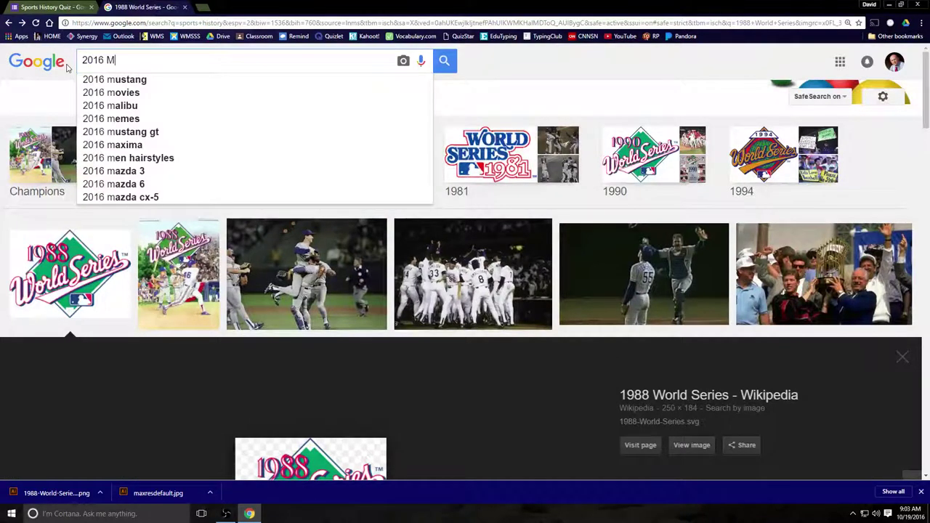
type("LB Playoffs")
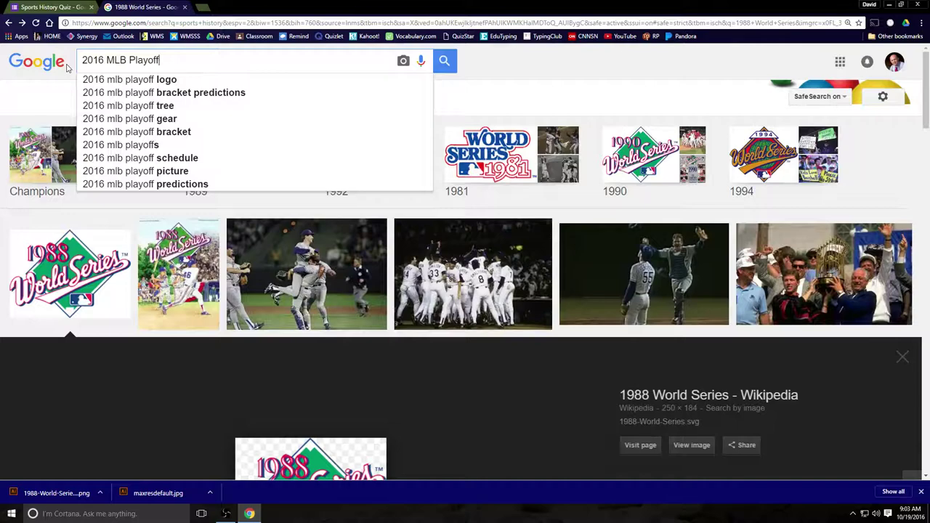
key("Return")
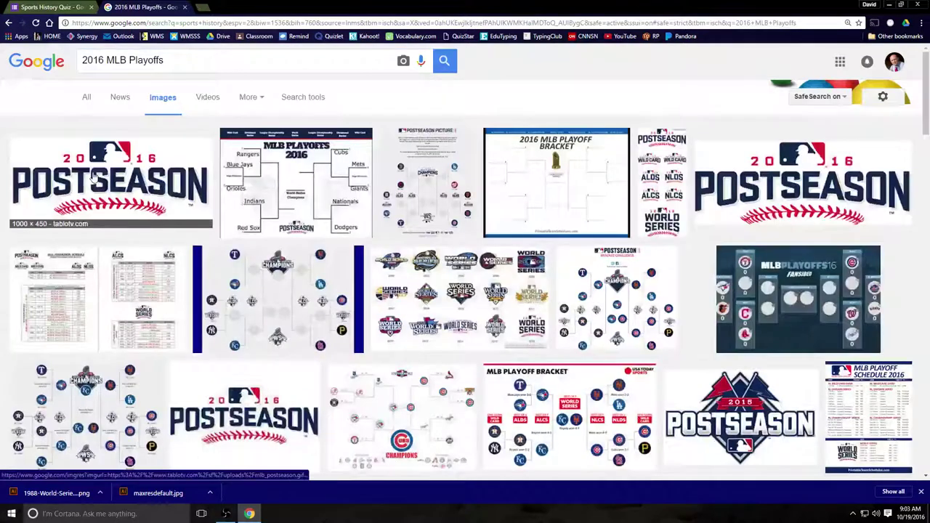
Save the first 2016 Postseason logo from the image results to the Desktop as mlb_postseason in GIF Image format.
left_click(93, 176)
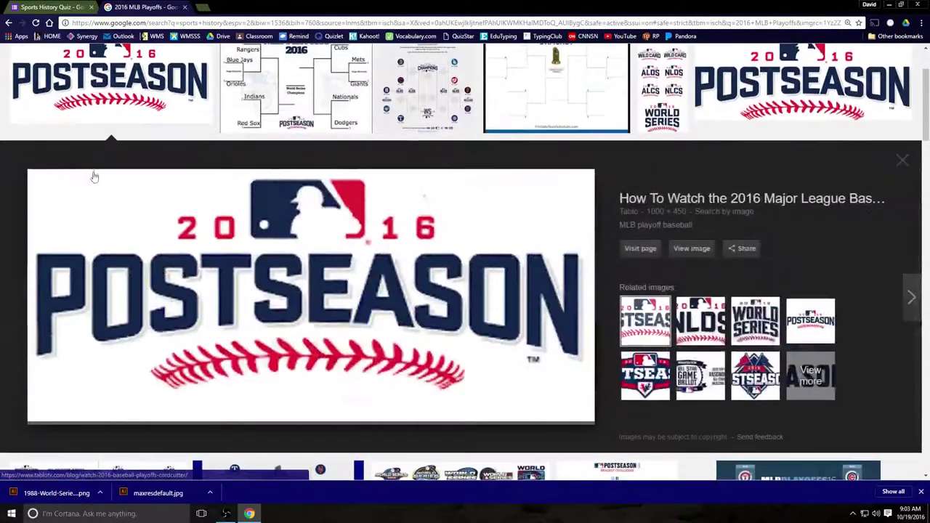
right_click(236, 277)
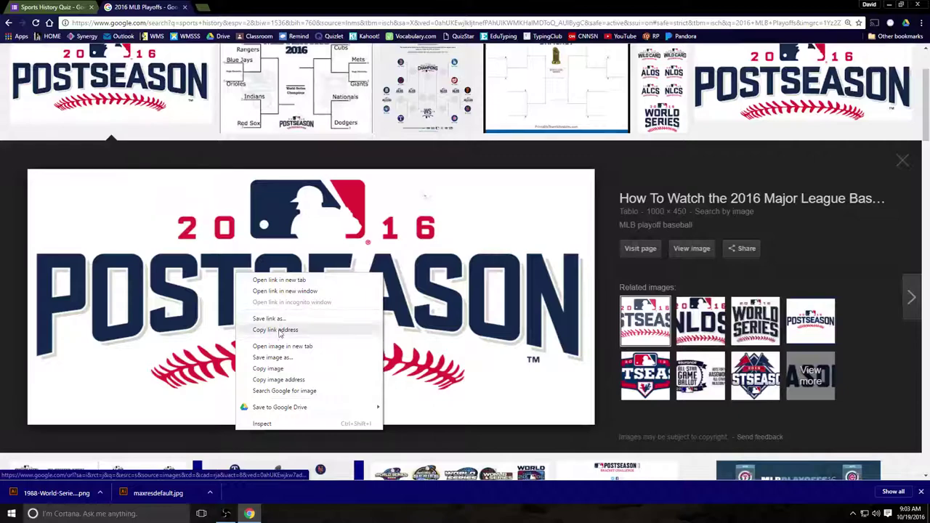
left_click(280, 357)
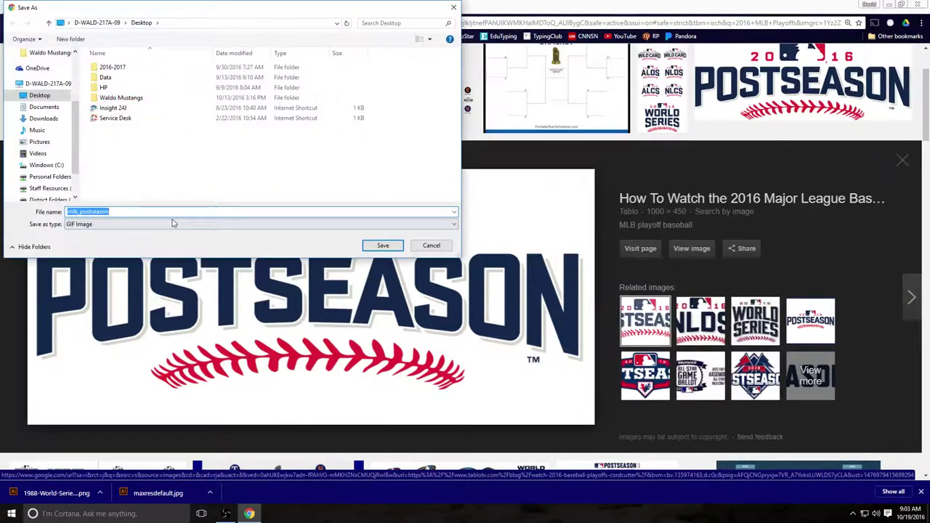
left_click(372, 249)
Return to the Sports History Quiz form and reopen the MLB playoffs question for editing from its answer key.
key("ctrl+shift+Tab")
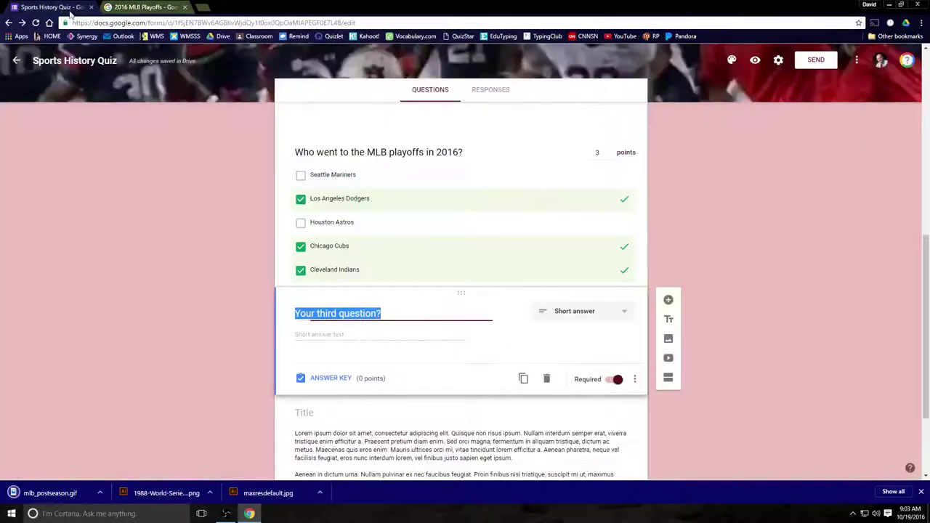
left_click(510, 153)
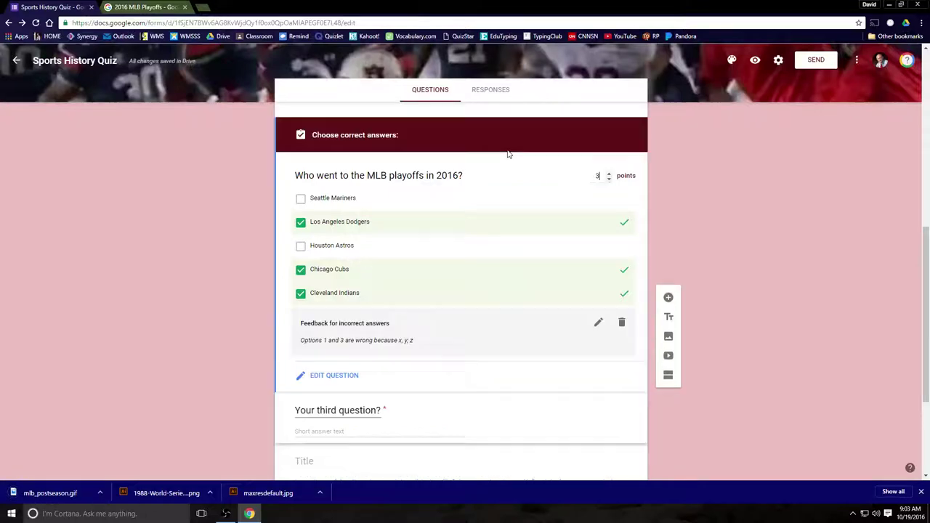
left_click(355, 375)
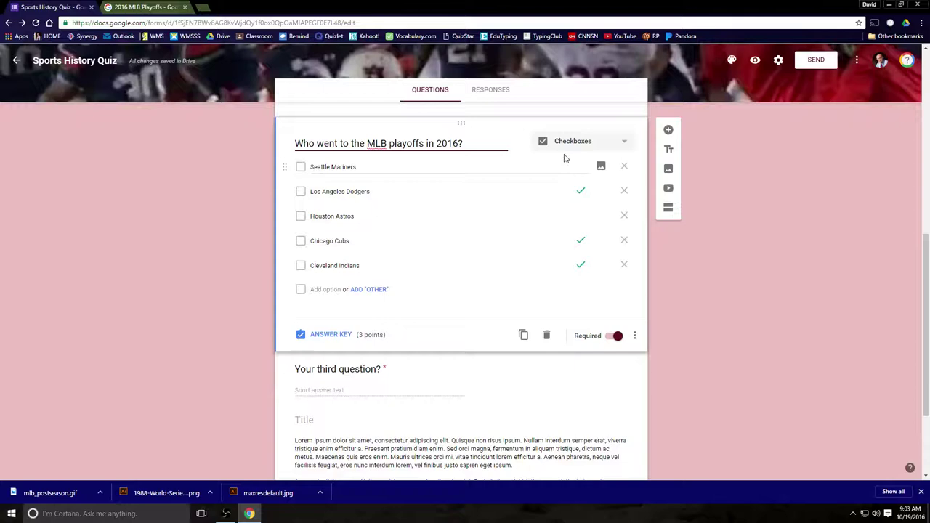
Upload the mlb_postseason GIF from the Desktop as the image of the MLB playoffs question.
left_click(520, 142)
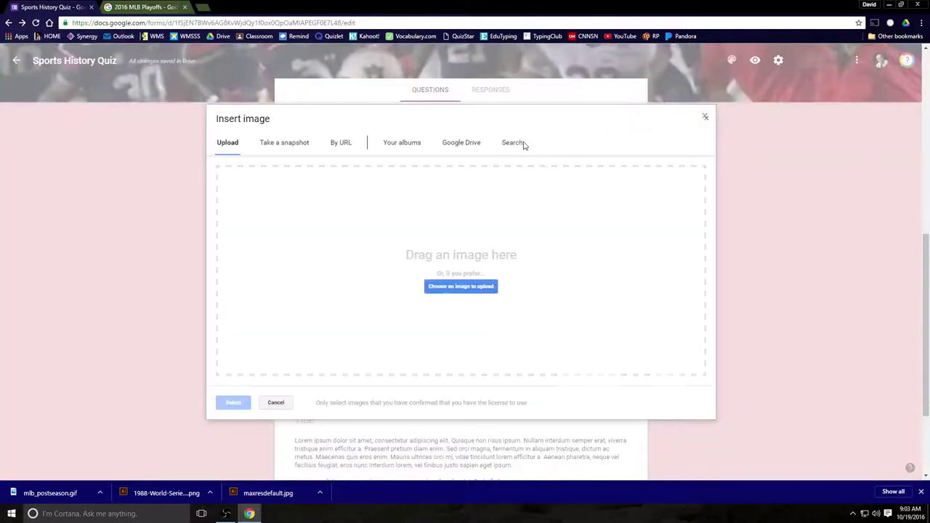
left_click(462, 286)
left_click(121, 129)
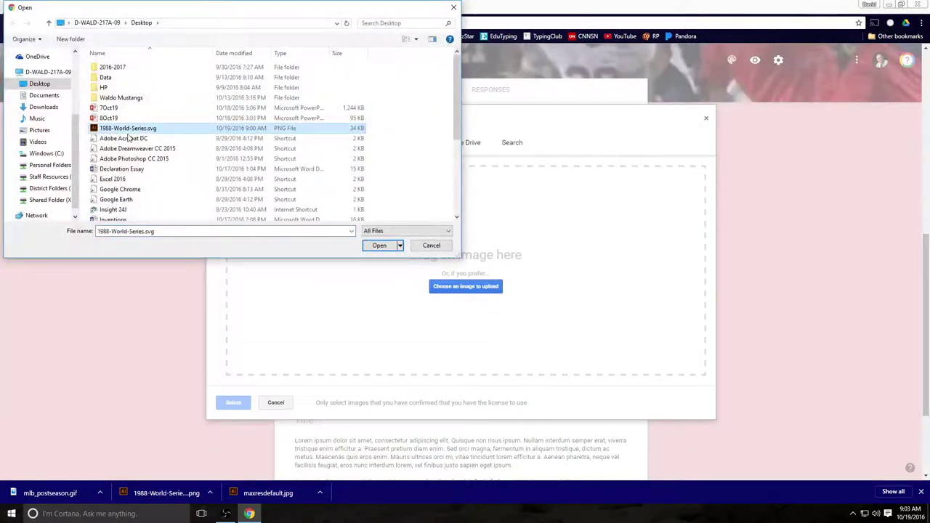
left_click(455, 179)
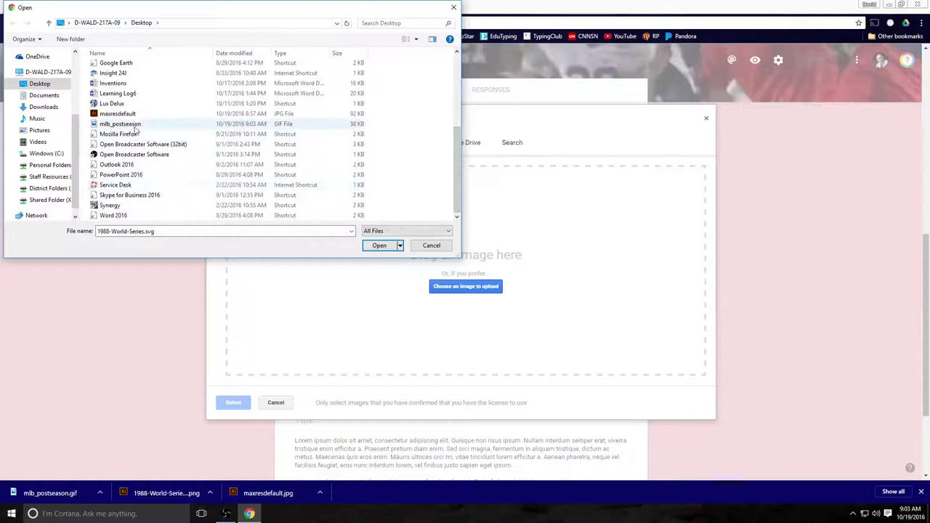
scroll(183, 155, "up", 3)
scroll(184, 155, "up", 2)
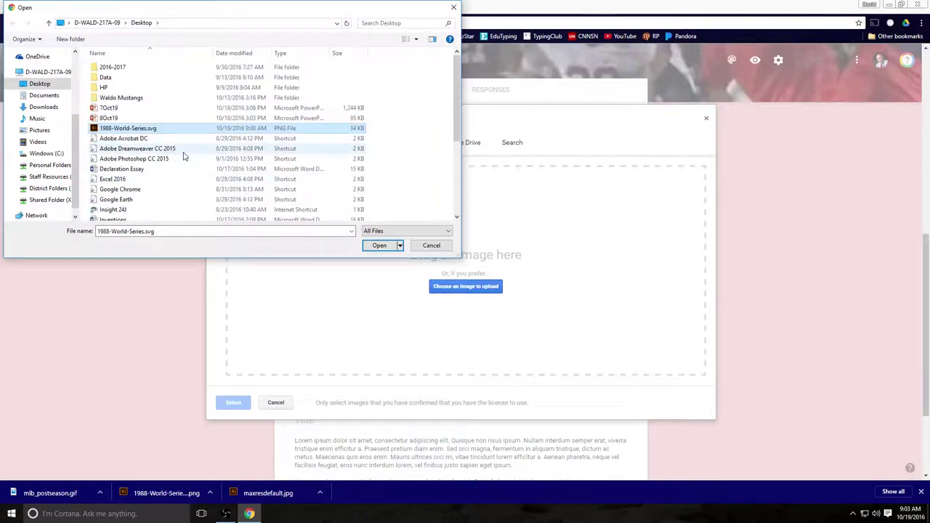
scroll(184, 155, "down", 1)
scroll(184, 155, "down", 3)
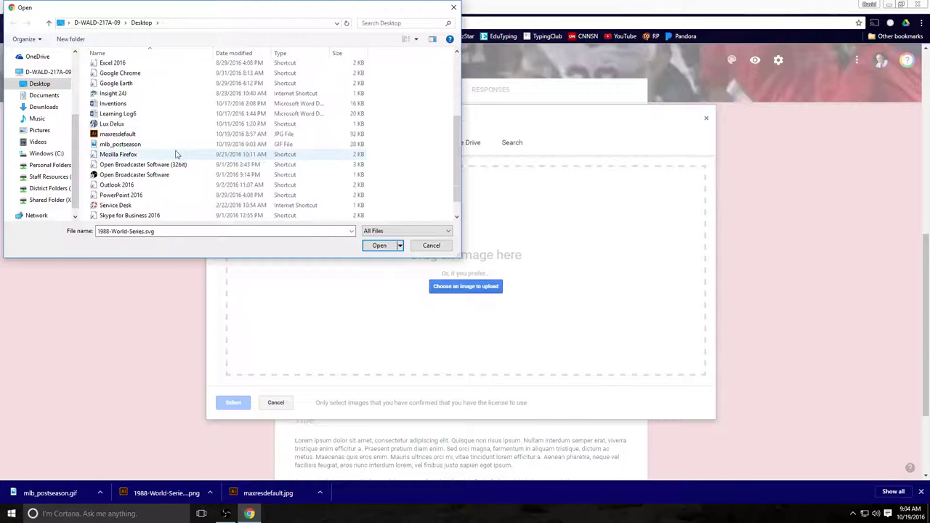
left_click(127, 143)
left_click(390, 247)
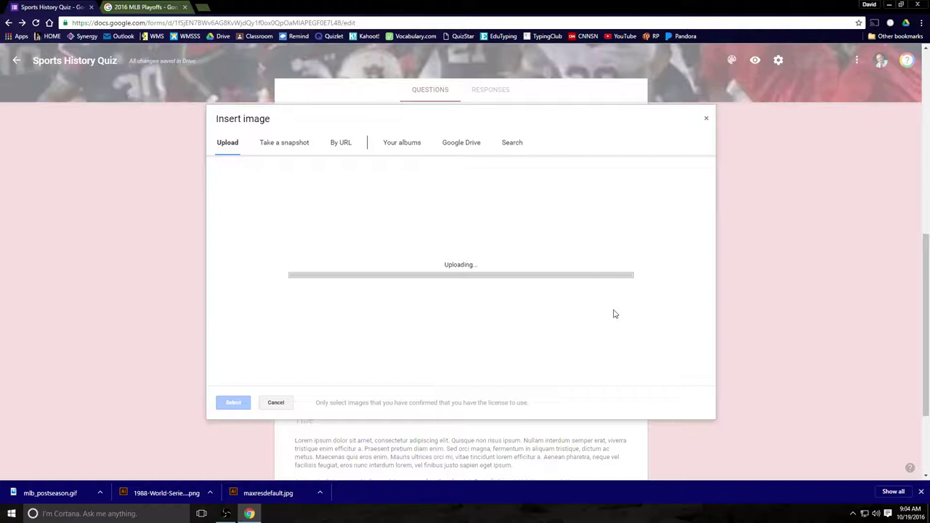
Replace the third question's placeholder text with "What is the best sport in America?".
scroll(570, 287, "down", 1)
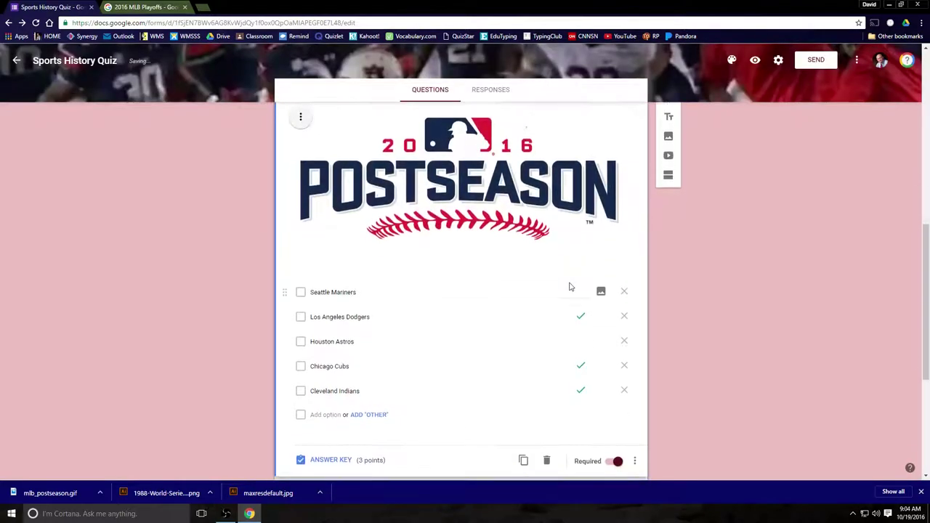
scroll(570, 287, "down", 3)
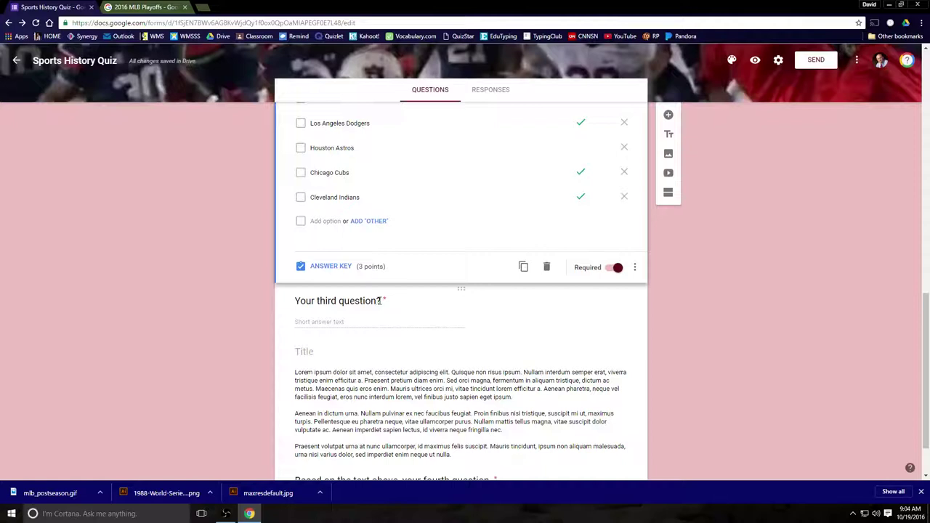
left_click(379, 300)
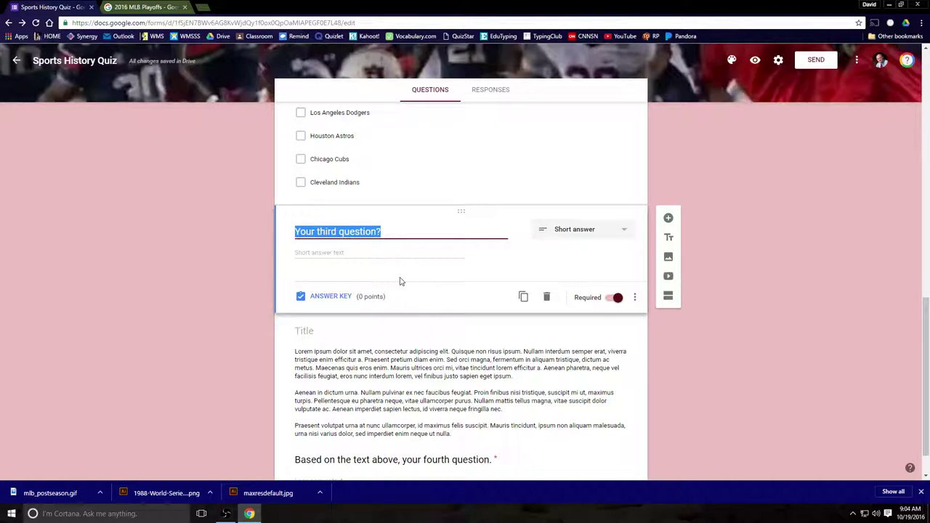
type("W")
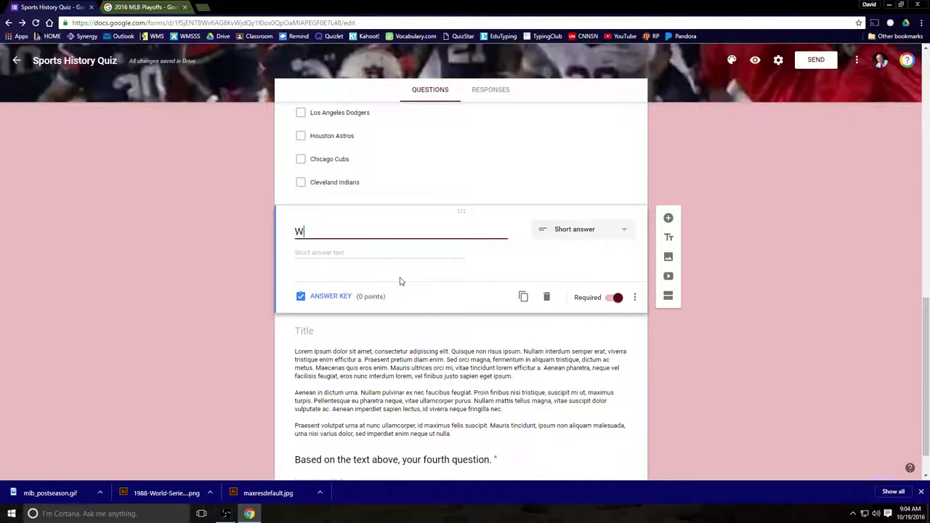
type("hat is the best sport in ")
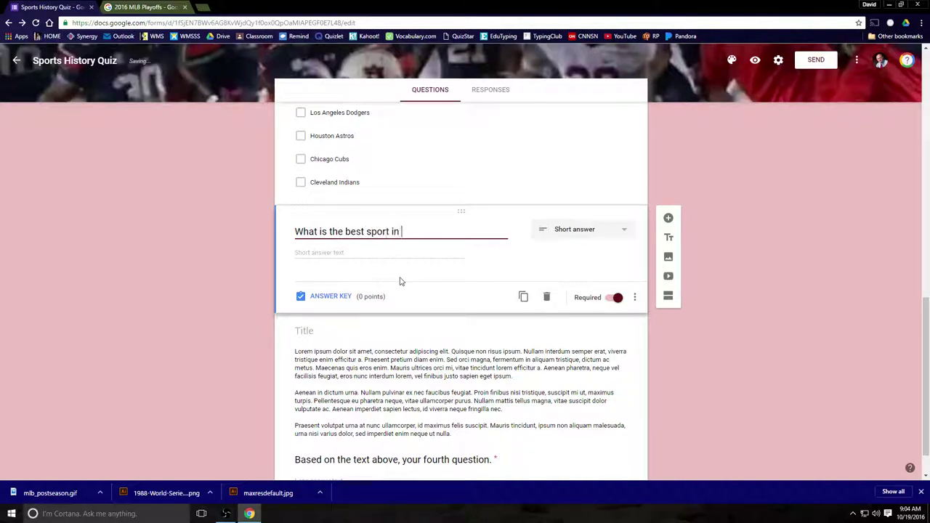
type("America?")
left_click(385, 253)
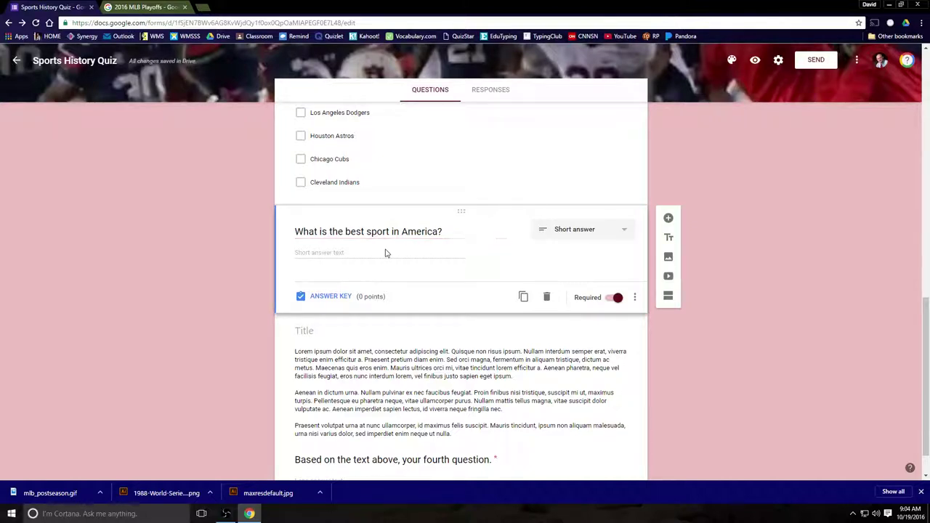
left_click(571, 238)
left_click(573, 237)
Switch to the Google search page and search for images of "baseball".
left_click(136, 5)
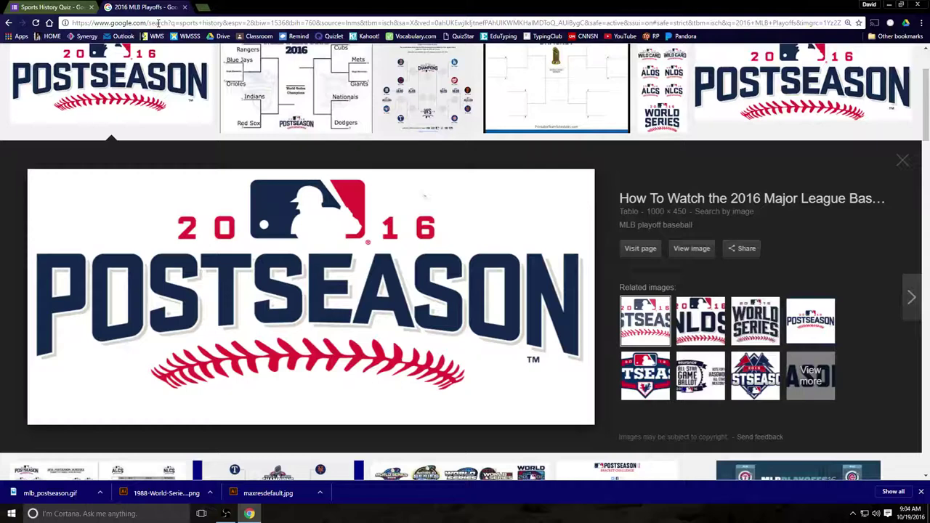
left_click(158, 23)
type("base")
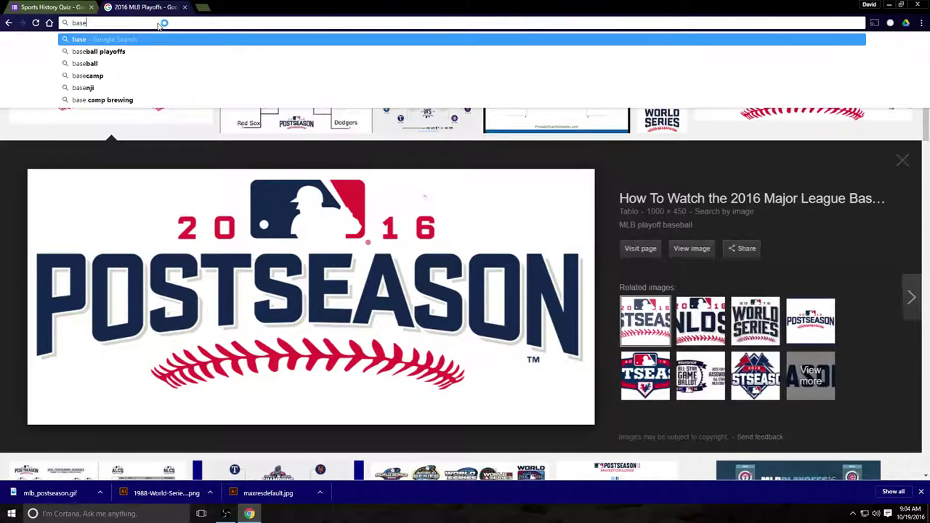
type("ball")
key("Return")
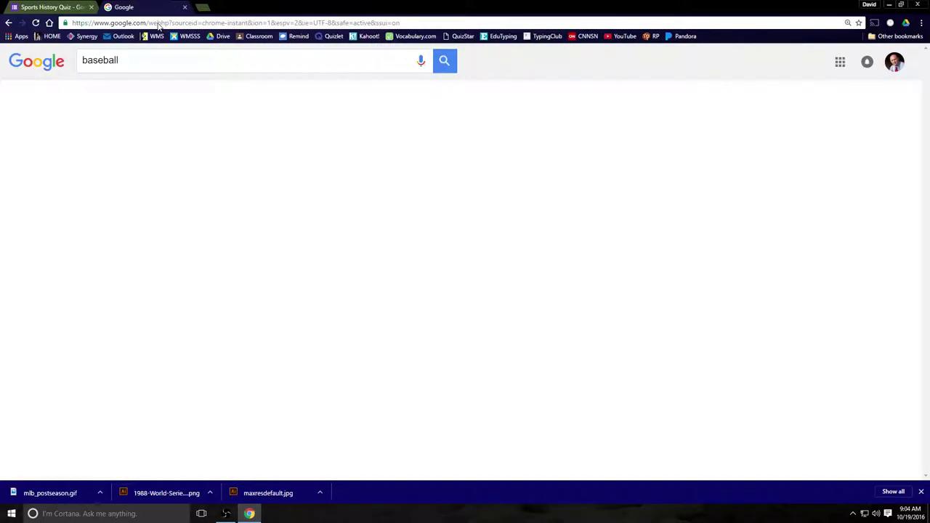
left_click(128, 102)
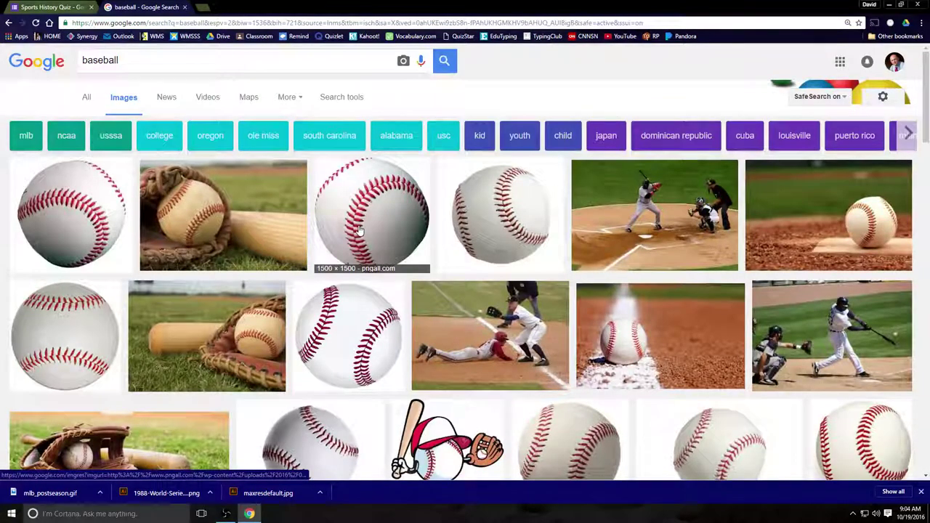
Save the pngall.com baseball picture to the Desktop as a JPEG, replacing the existing maxresdefault file.
left_click(358, 230)
right_click(325, 252)
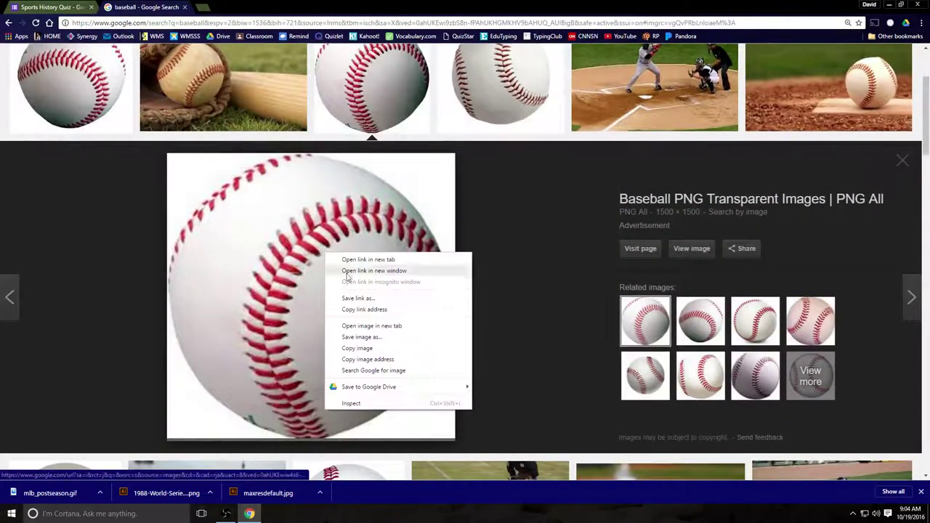
left_click(363, 338)
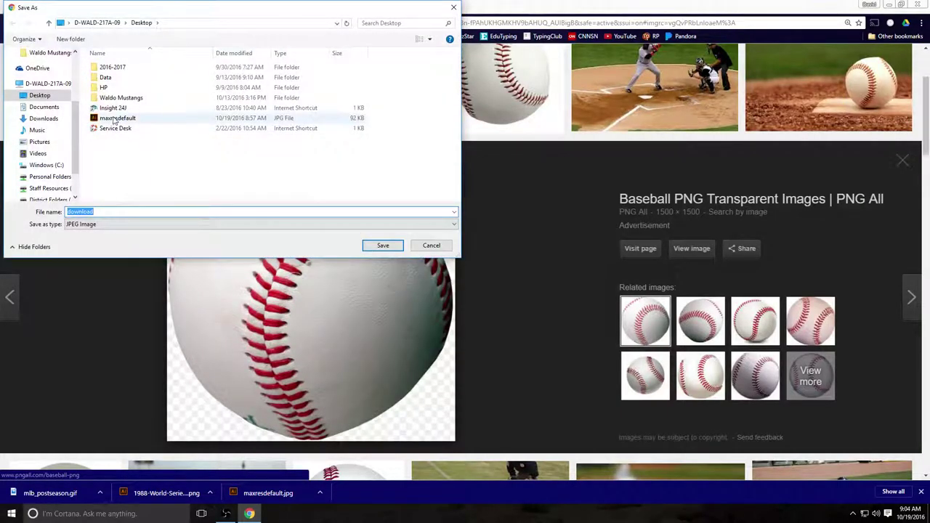
left_click(116, 117)
left_click(383, 244)
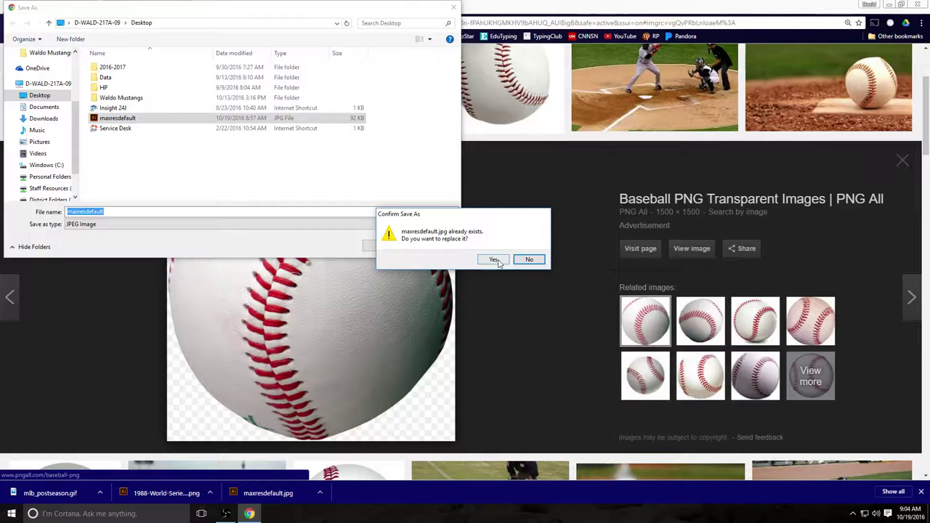
left_click(494, 259)
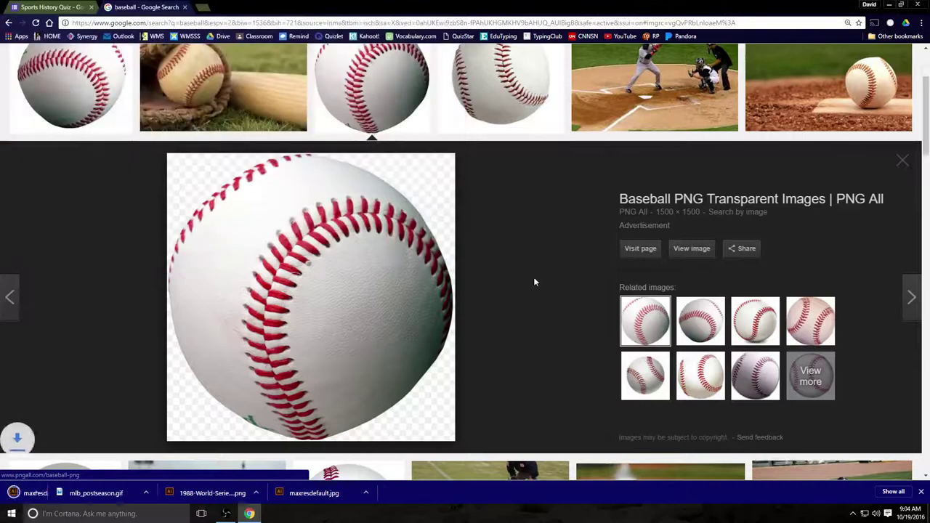
Return to the quiz form and upload maxresdefault from the Desktop as the image of the best sport question.
left_click(67, 7)
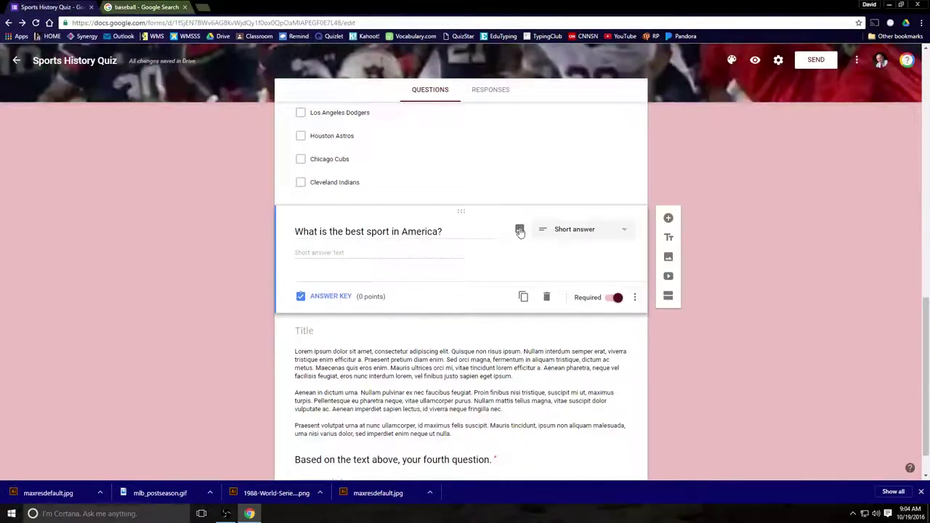
left_click(520, 231)
left_click(440, 286)
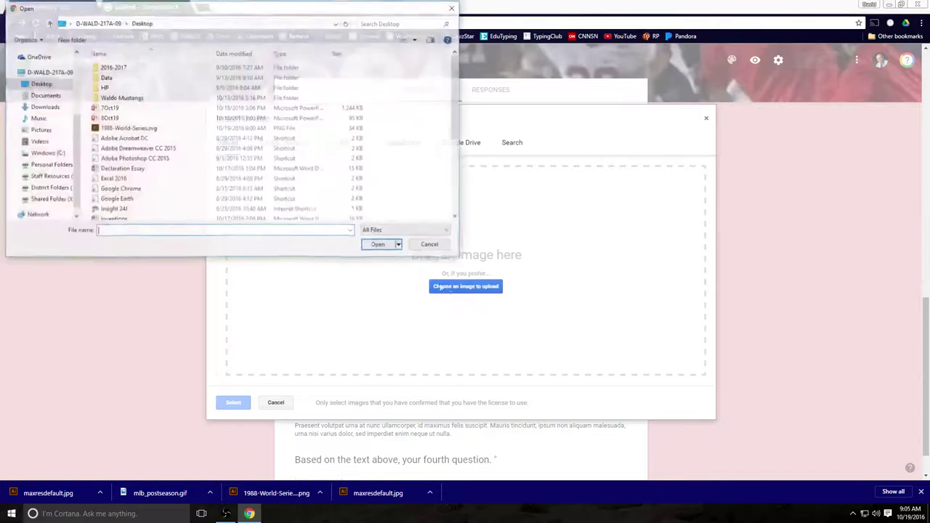
scroll(167, 168, "down", 3)
left_click(116, 165)
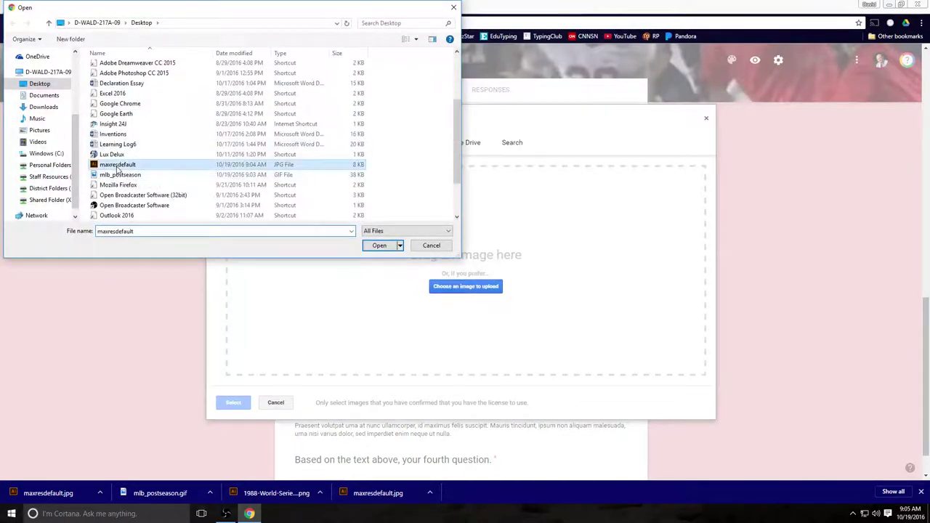
left_click(380, 245)
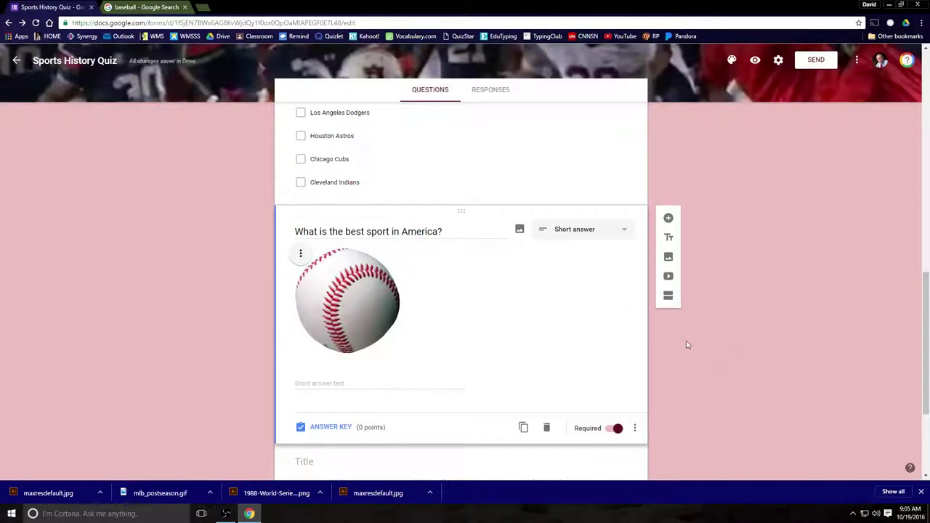
Title the text section below the best sport question "Extended Respose".
scroll(686, 344, "down", 2)
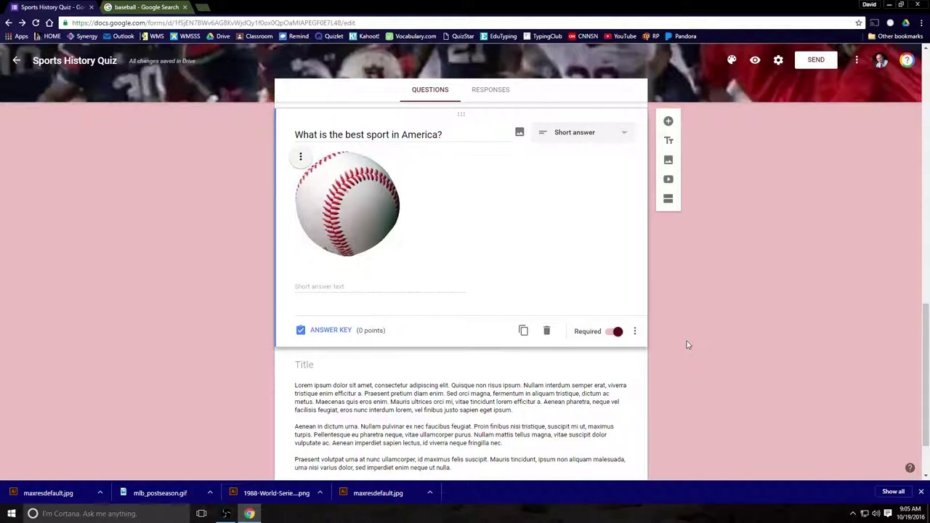
scroll(688, 344, "down", 1)
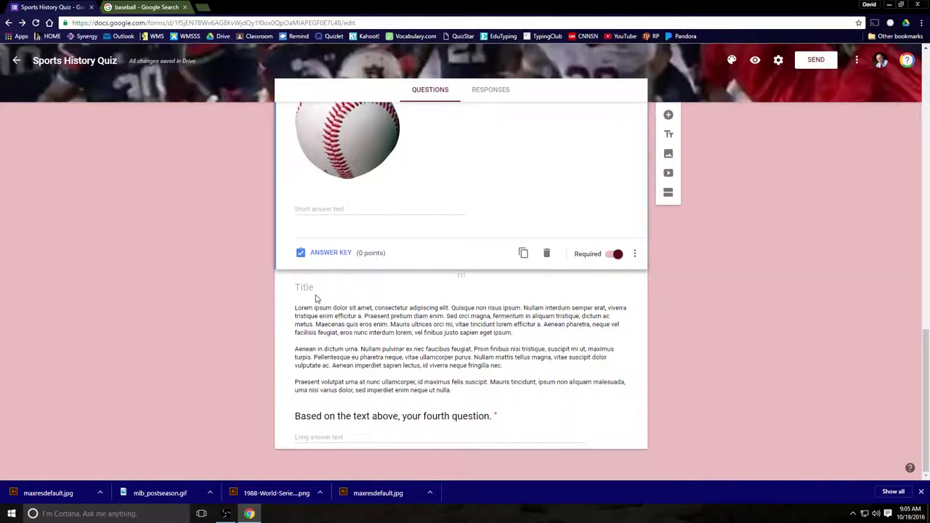
left_click(311, 288)
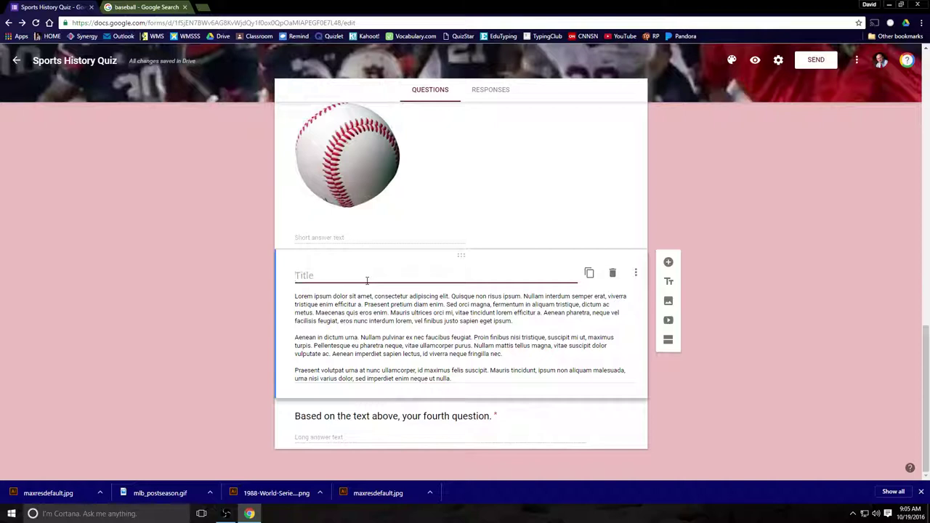
type("Extended Respose")
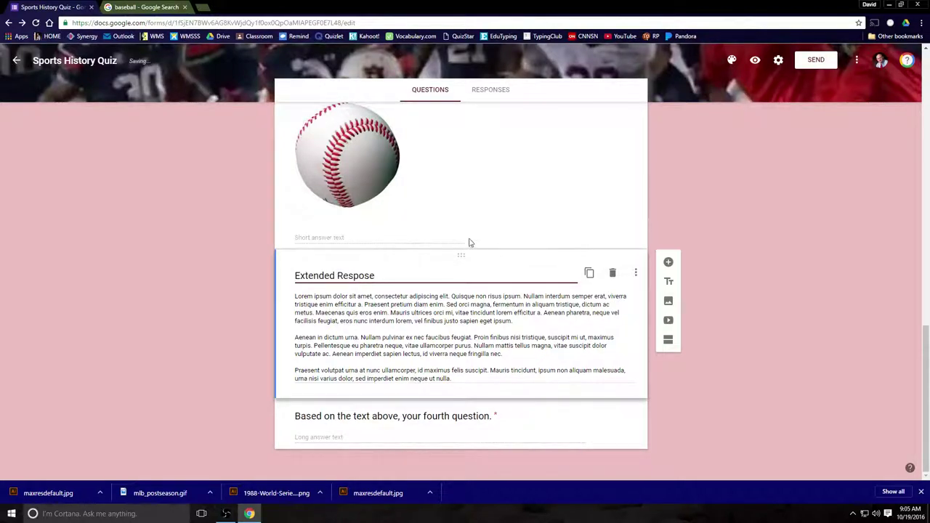
Replace the placeholder text of the "Extended Respose" section with "What are three reasons that baseball is better than other sports?".
left_click(296, 295)
key("ctrl+a")
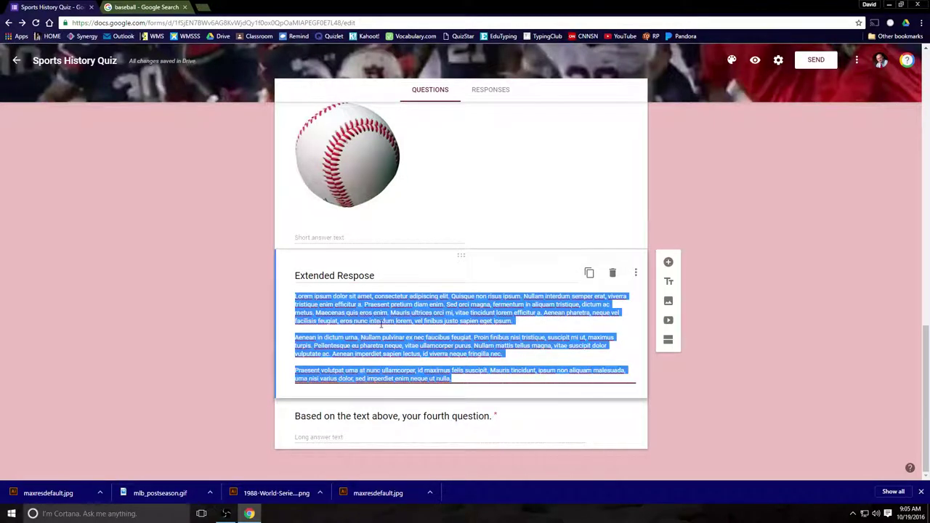
type("What ")
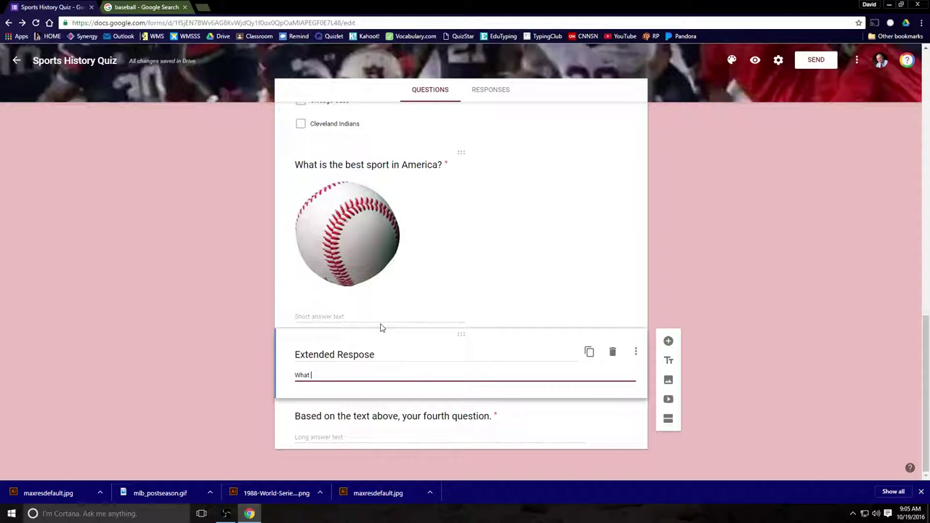
type("are three")
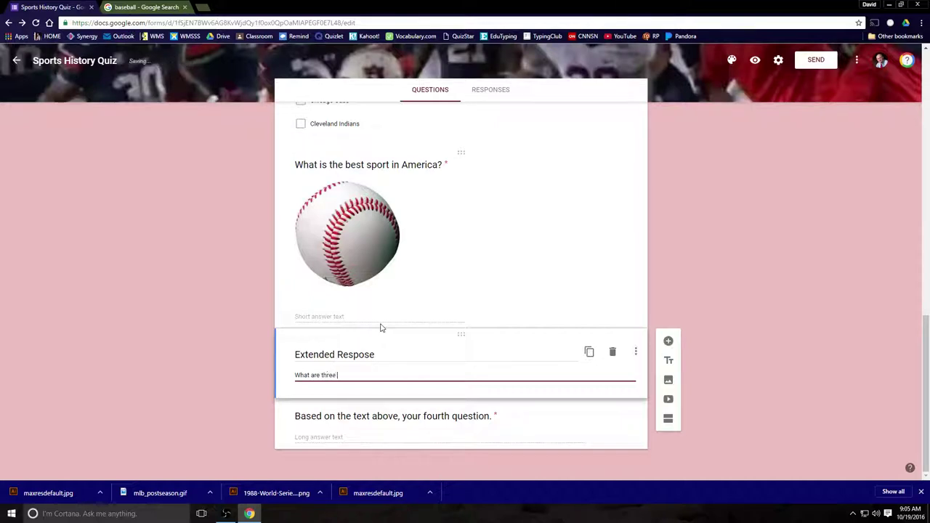
type(" reasons that baseb")
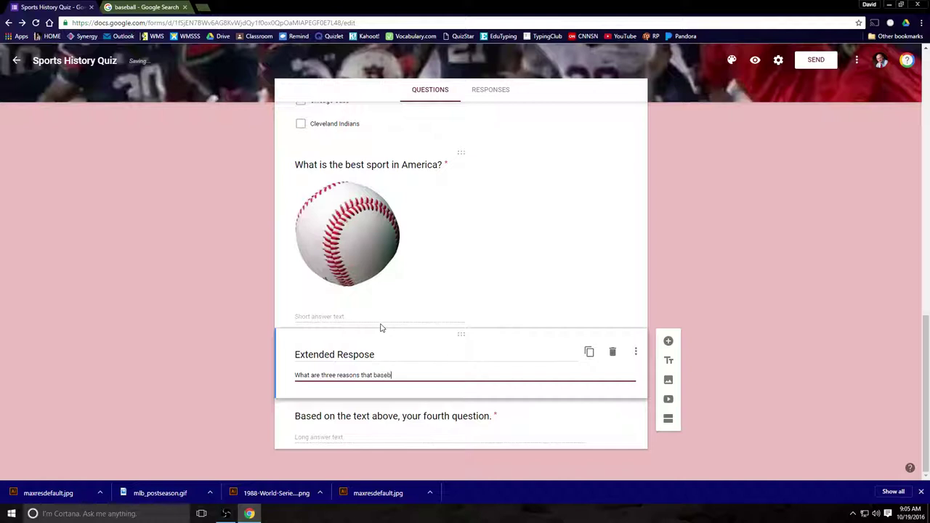
type("all is better than other")
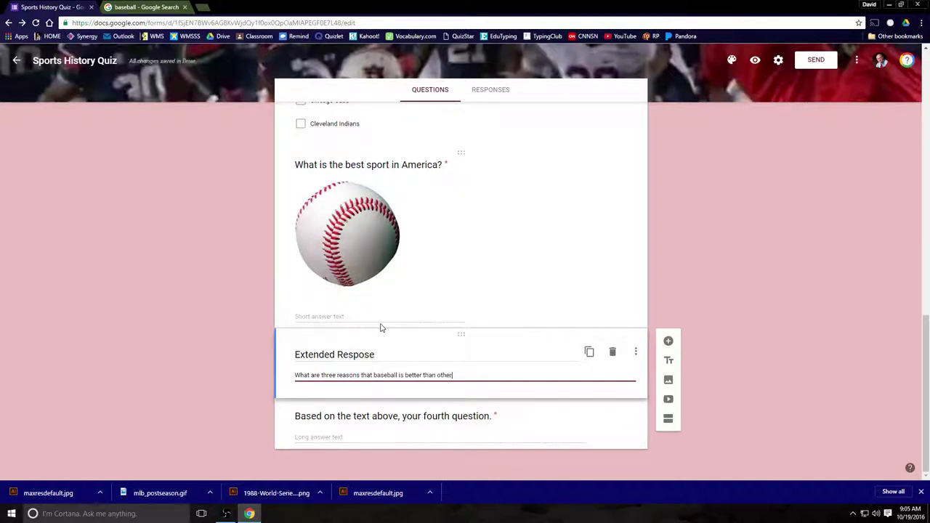
type(" sports?")
left_click(635, 353)
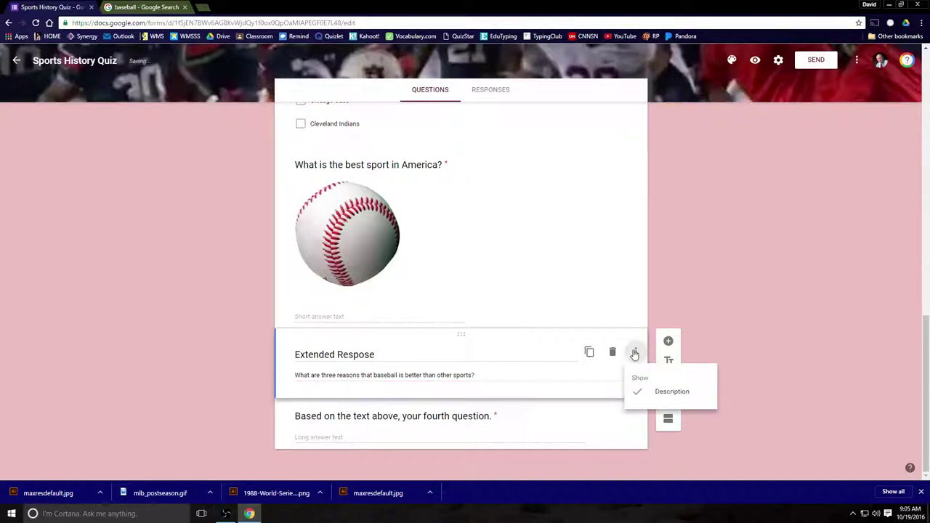
left_click(523, 384)
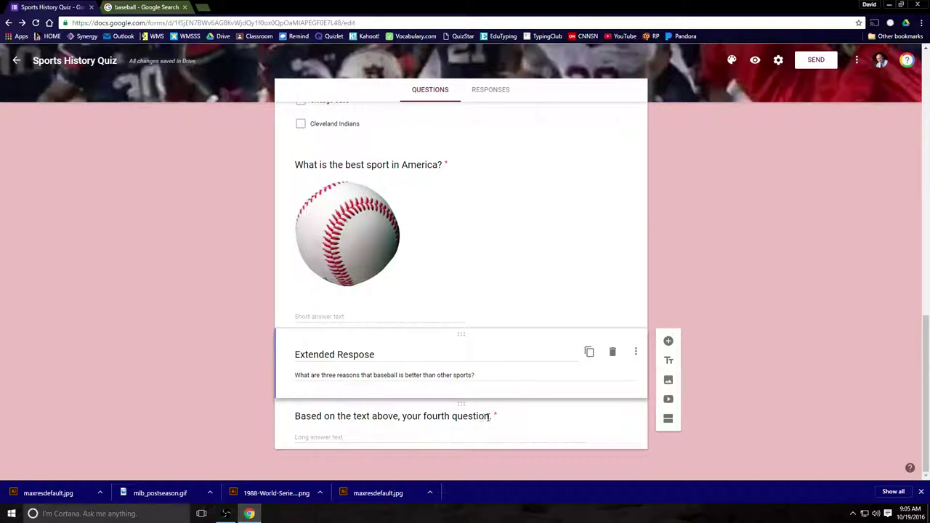
Set the points for the question "What is the best sport in America?" to 1 in its answer key.
left_click(453, 435)
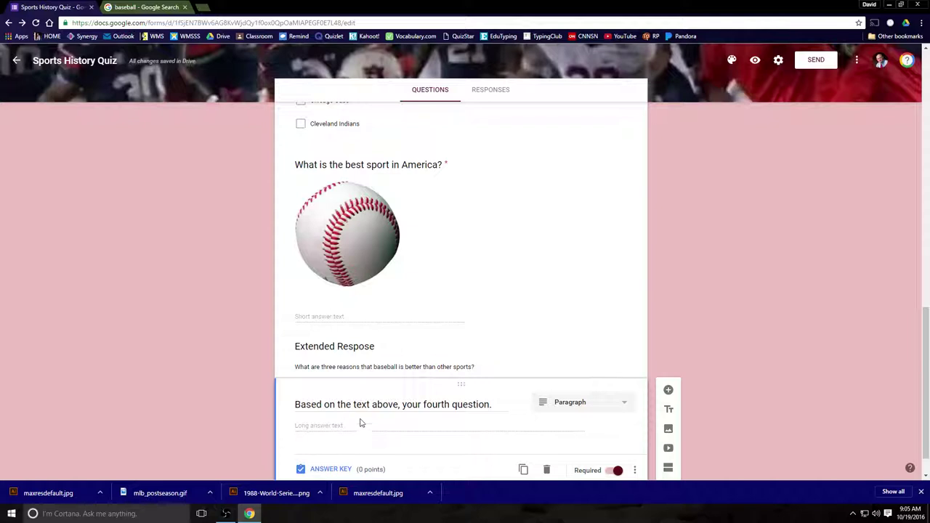
scroll(506, 417, "up", 3)
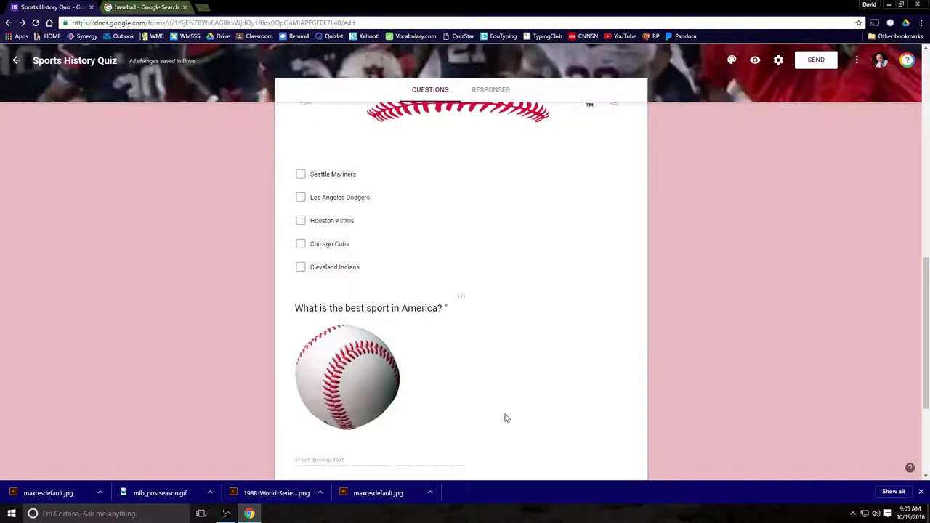
scroll(390, 293, "down", 2)
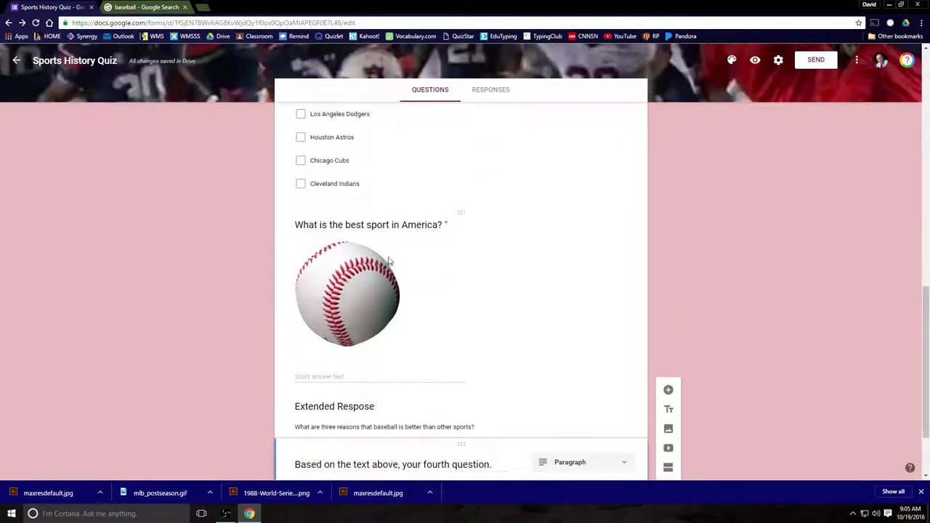
scroll(454, 374, "down", 1)
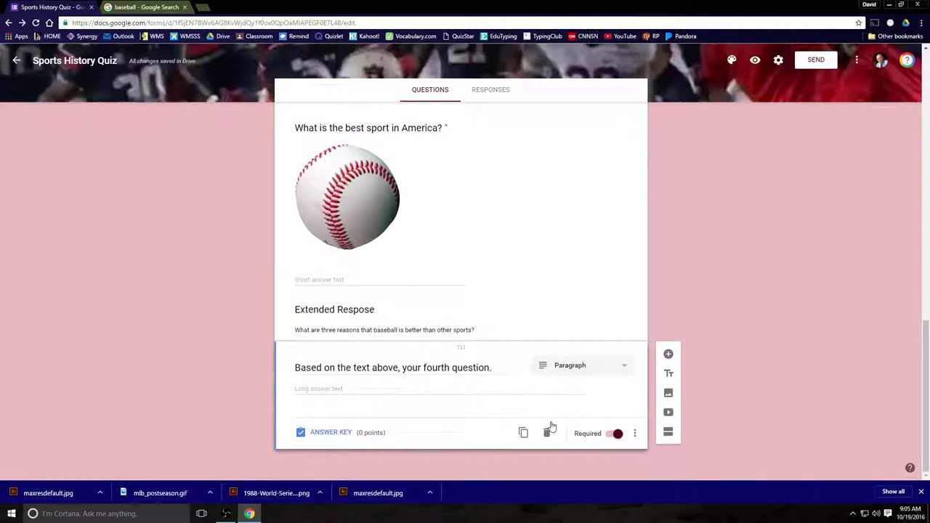
scroll(550, 426, "up", 3)
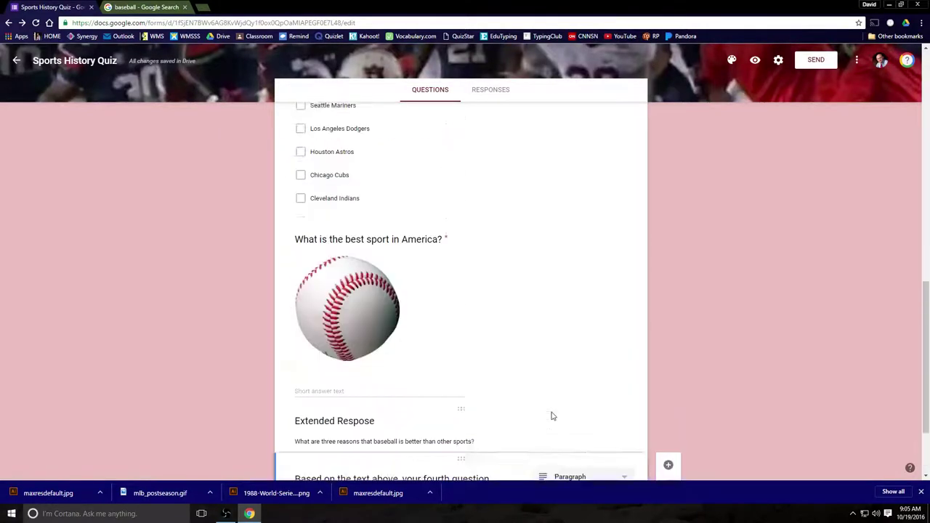
left_click(449, 347)
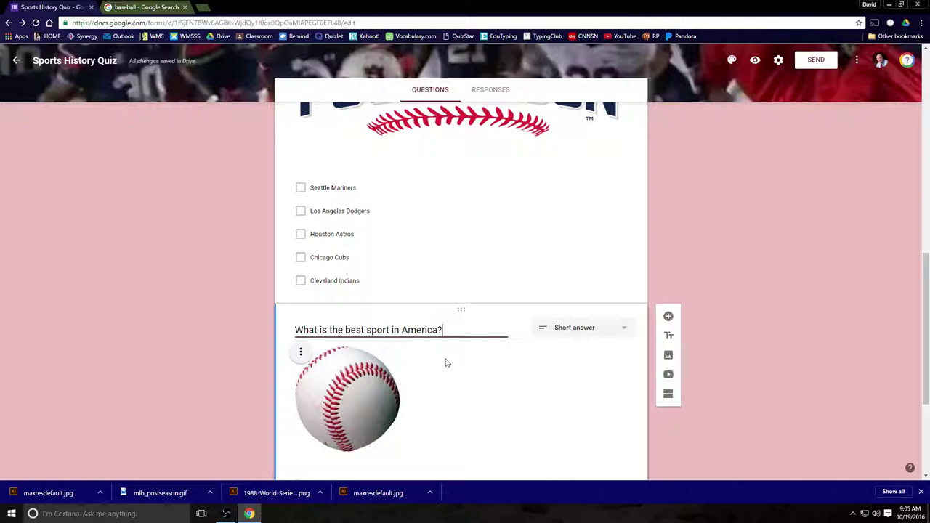
scroll(458, 382, "down", 1)
left_click(327, 426)
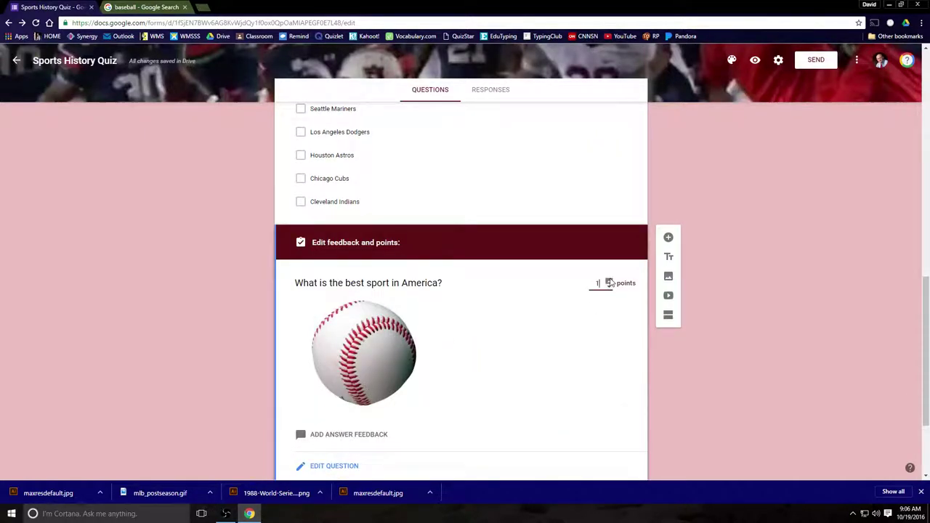
Set the fourth question's answer key to 5 points and return to editing the question.
scroll(572, 338, "down", 2)
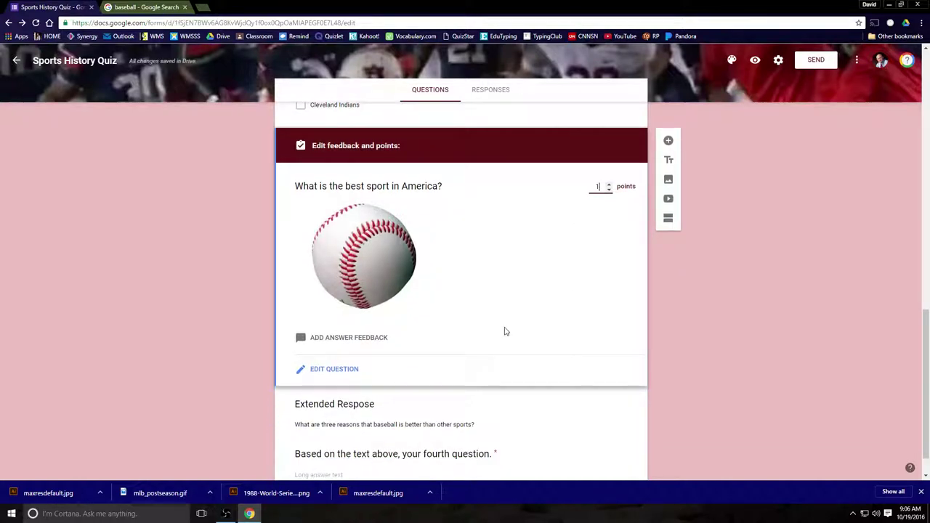
scroll(435, 375, "down", 1)
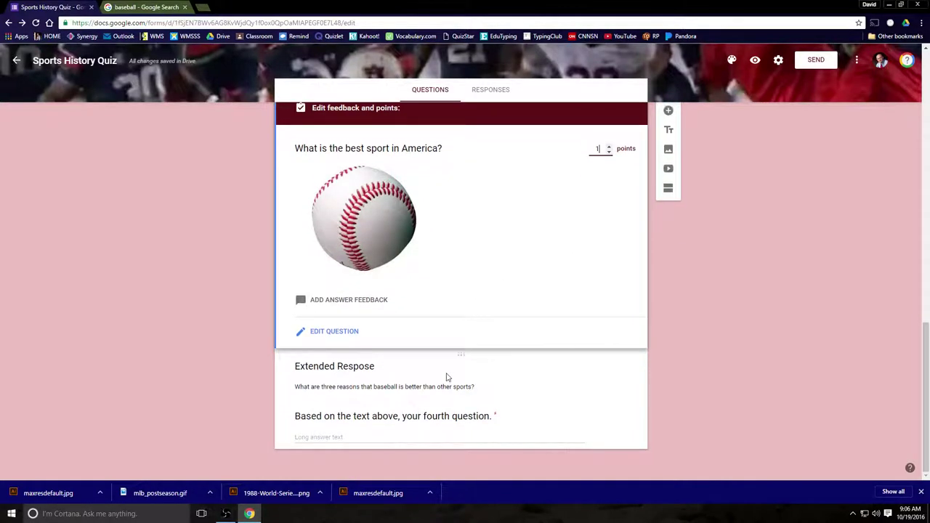
left_click(515, 417)
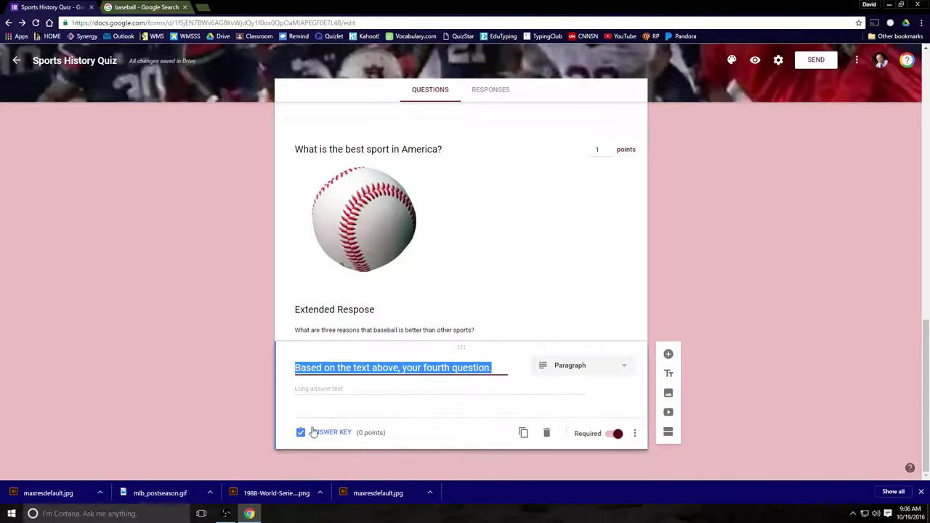
left_click(368, 433)
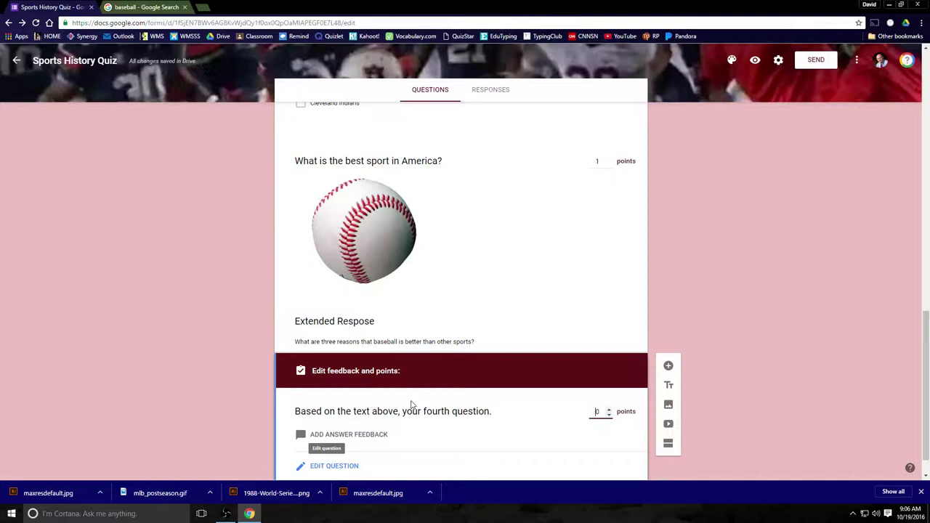
scroll(411, 405, "up", 2)
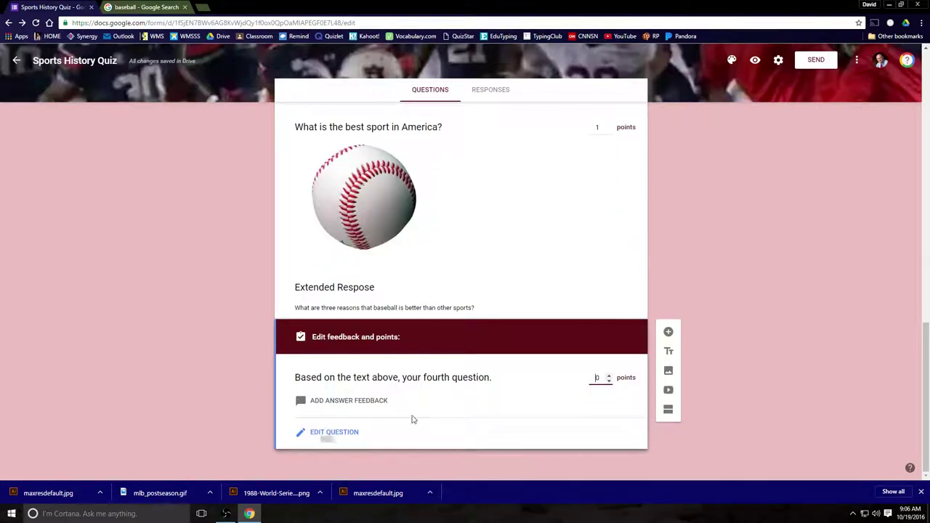
left_click(608, 375)
left_click(451, 420)
left_click(356, 434)
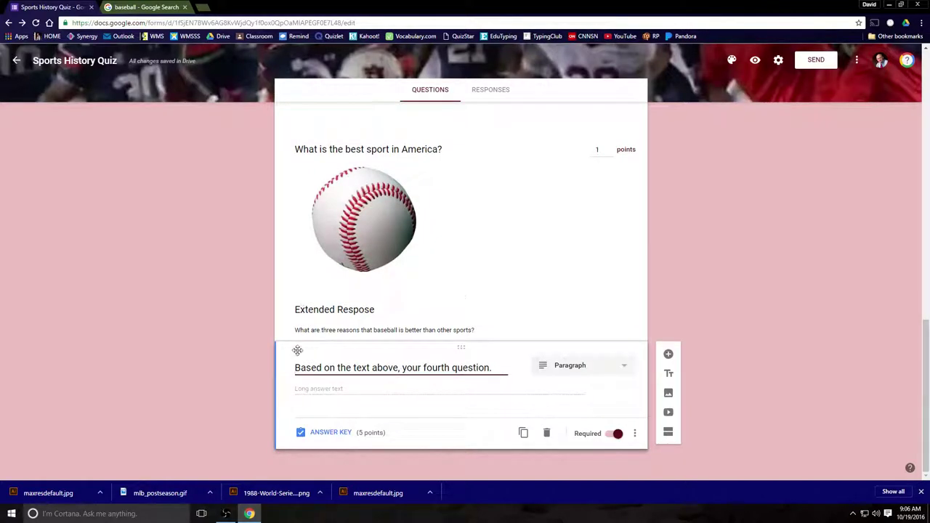
Reword the fourth question as "What are three reasons that baseball is better than other sports?" copied from the section above, and delete that section.
mouse_move(296, 364)
triple_click(296, 330)
key("ctrl+c")
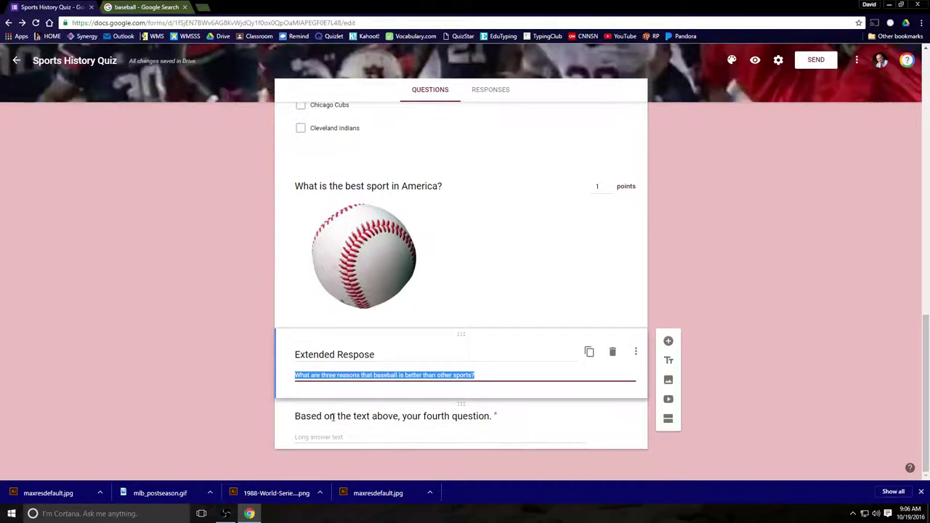
triple_click(480, 415)
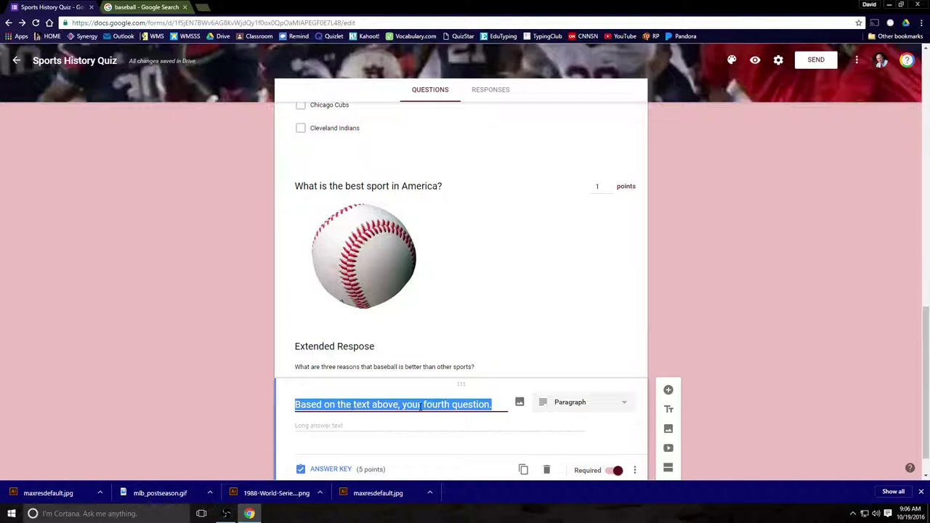
key("ctrl+v")
scroll(449, 409, "down", 1)
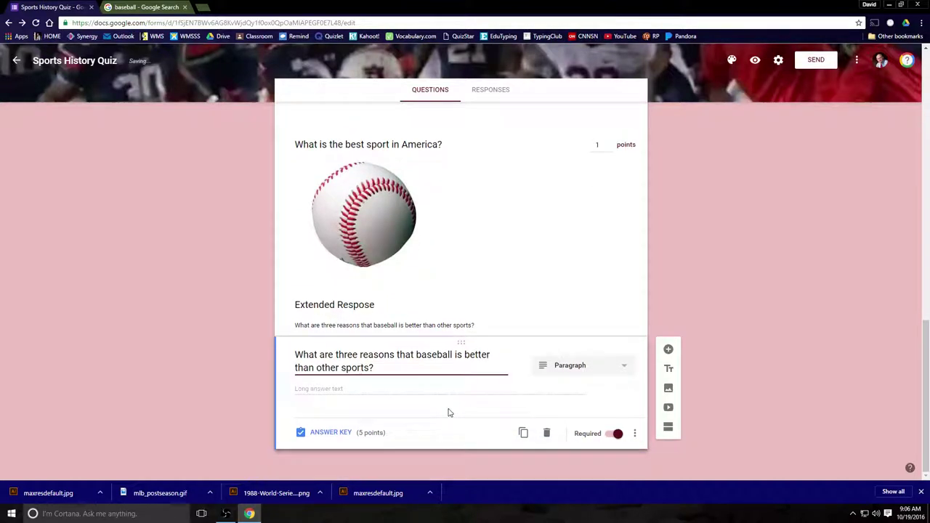
left_click(518, 318)
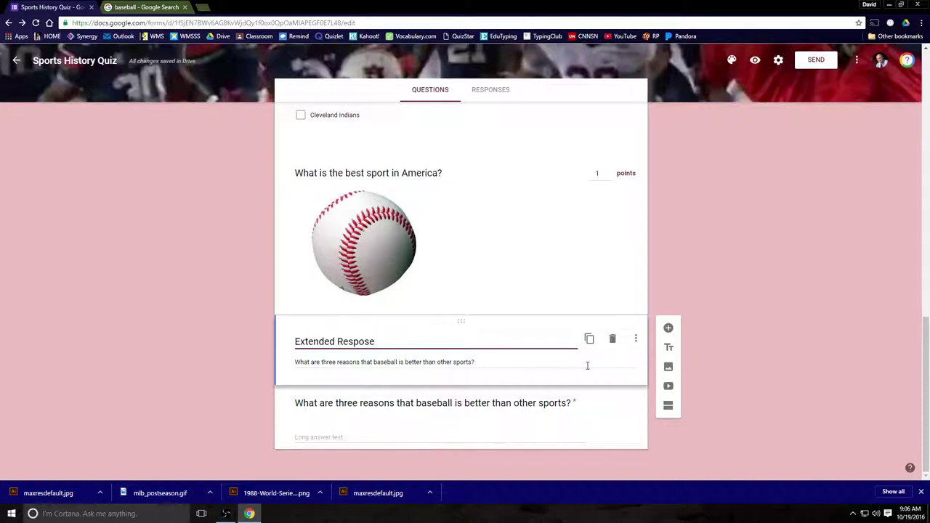
left_click(612, 340)
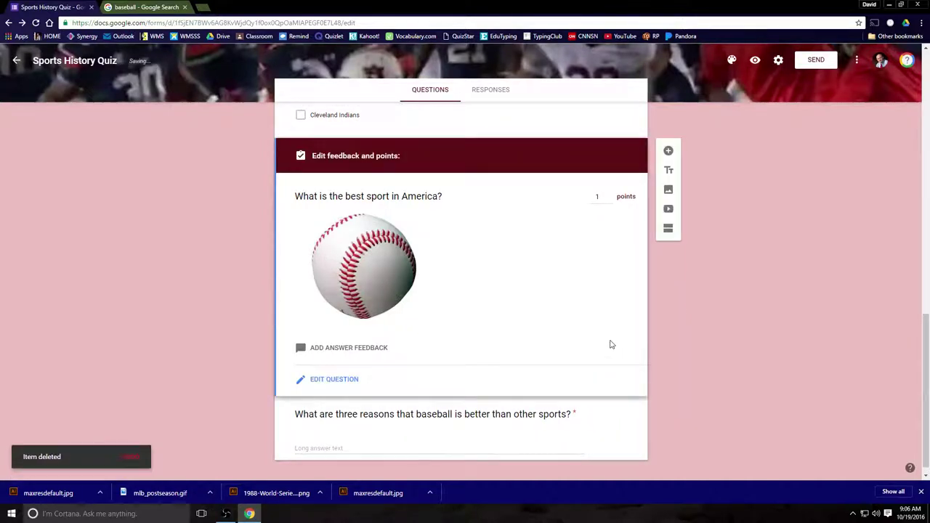
Add a new question below the three reasons question and make it a Dropdown question.
left_click(628, 429)
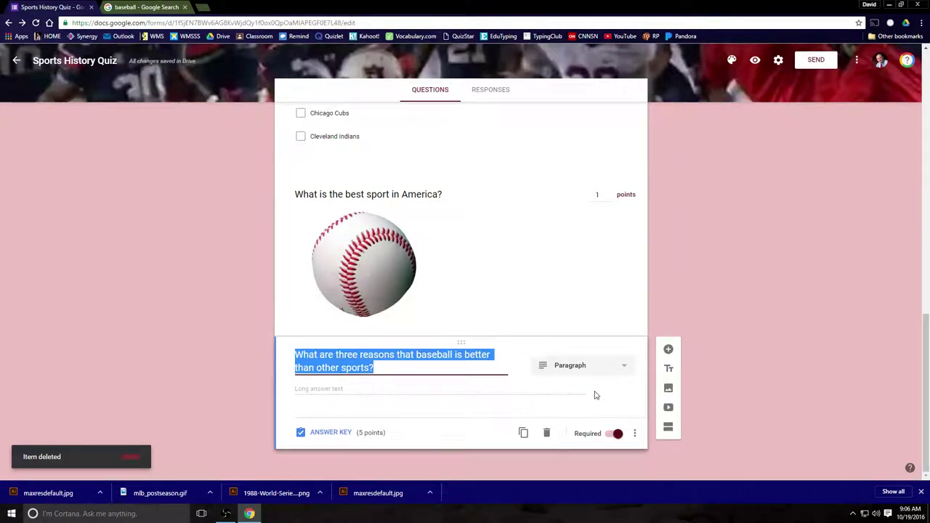
left_click(668, 350)
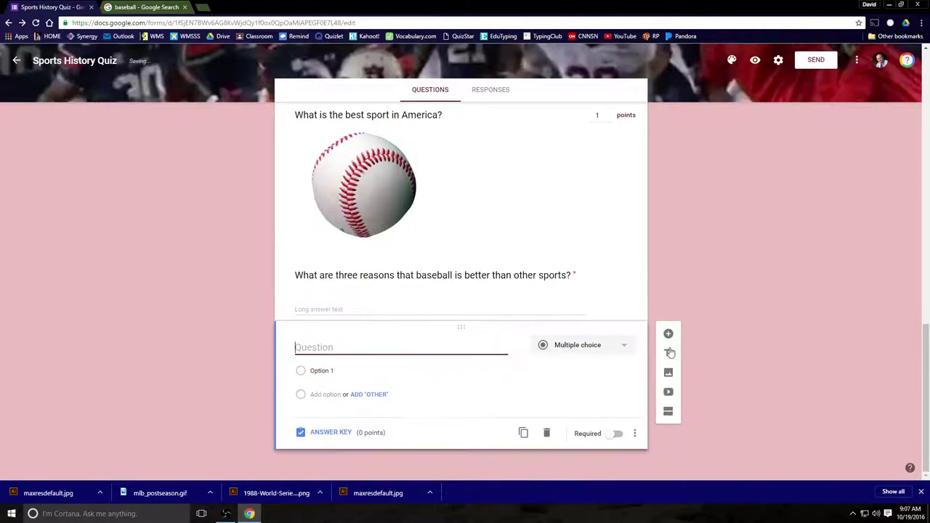
left_click(624, 346)
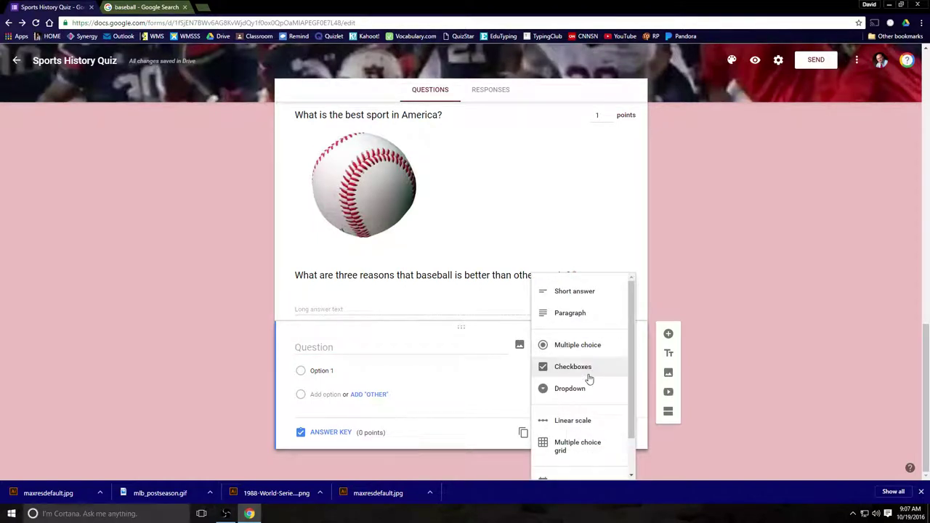
left_click(570, 389)
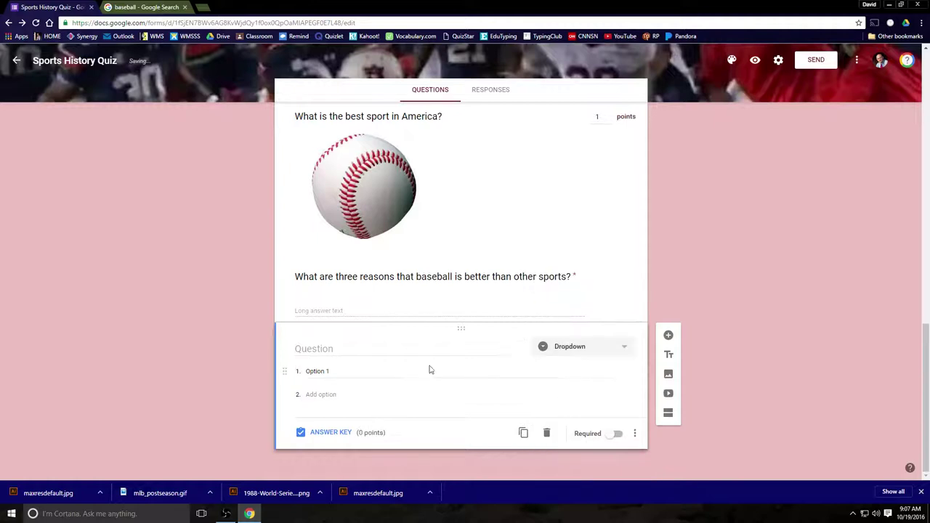
Begin the new dropdown question's title with "Who won the NBA Championship in 1".
left_click(356, 349)
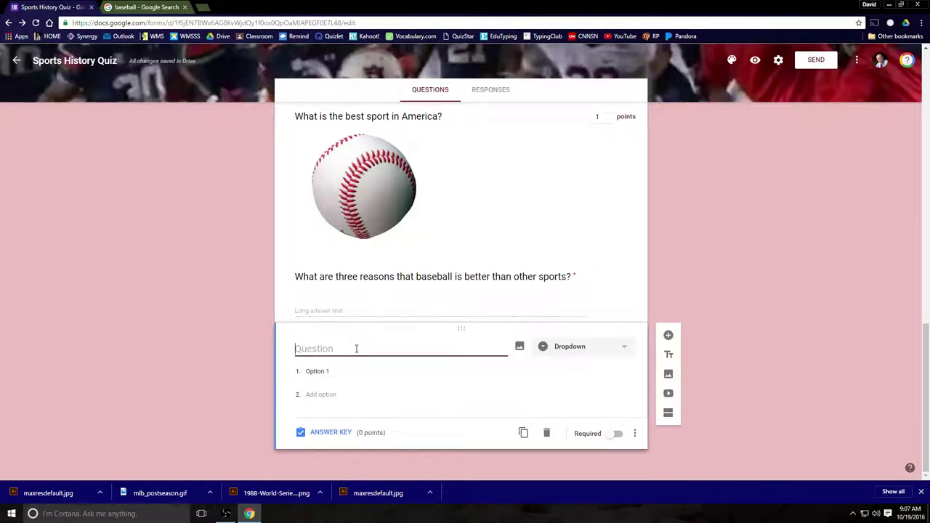
type("Who wi")
key("BackSpace")
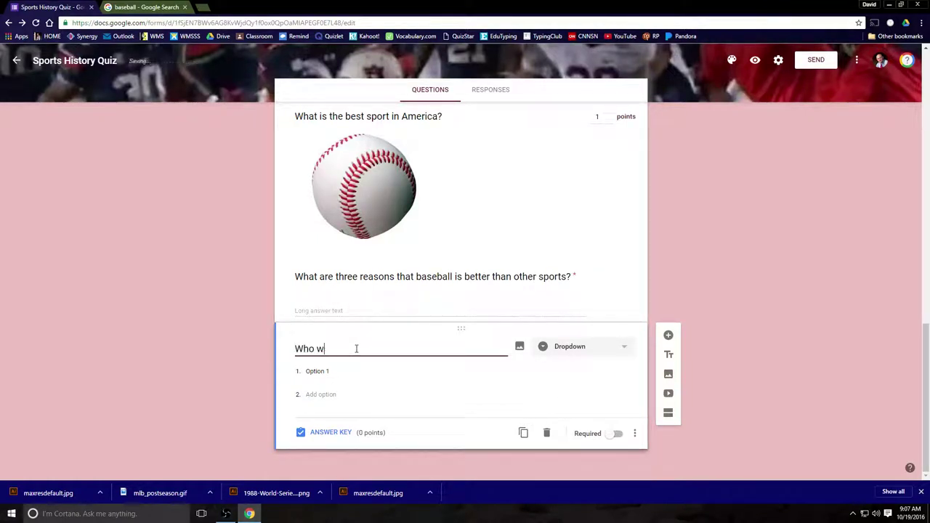
type("on the NBA Champion")
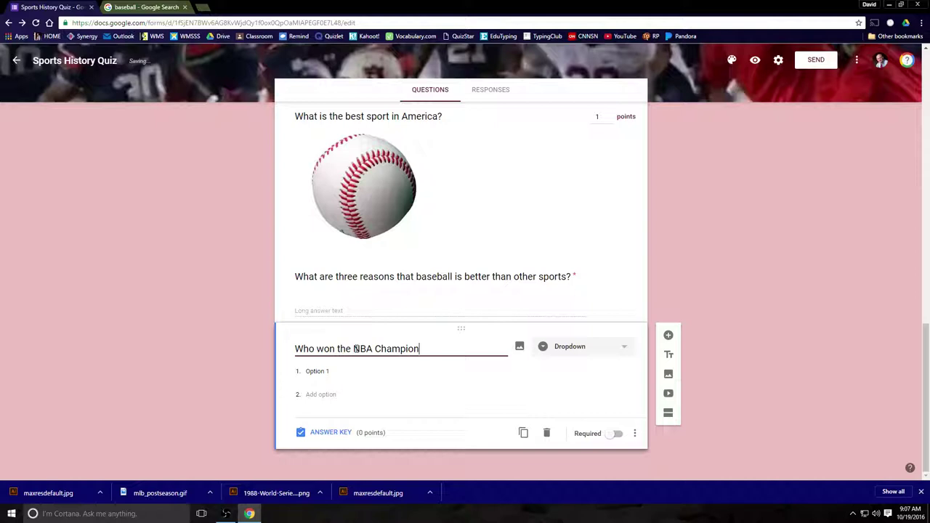
type("ship in 1")
Search Google Images for "1977 NBA Playoffs" in the browser's image search page.
left_click(145, 7)
left_click(165, 23)
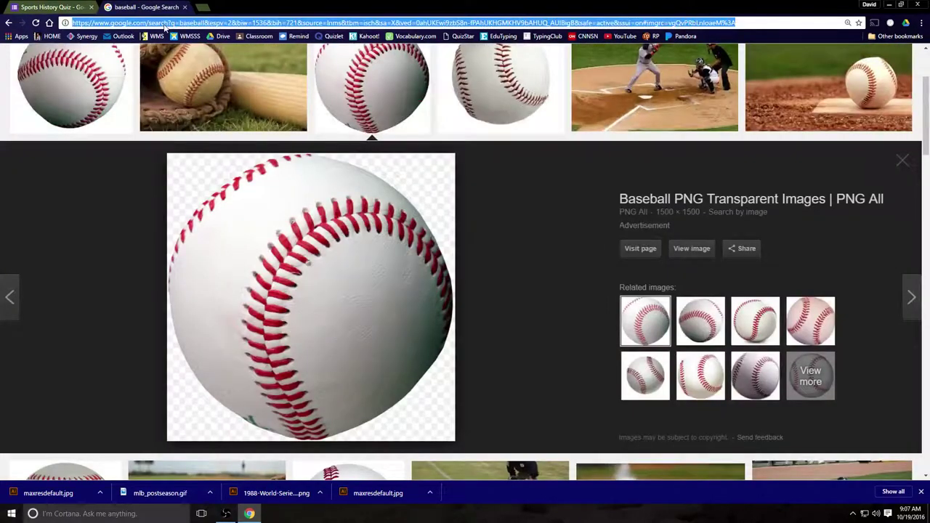
type("1977 NB")
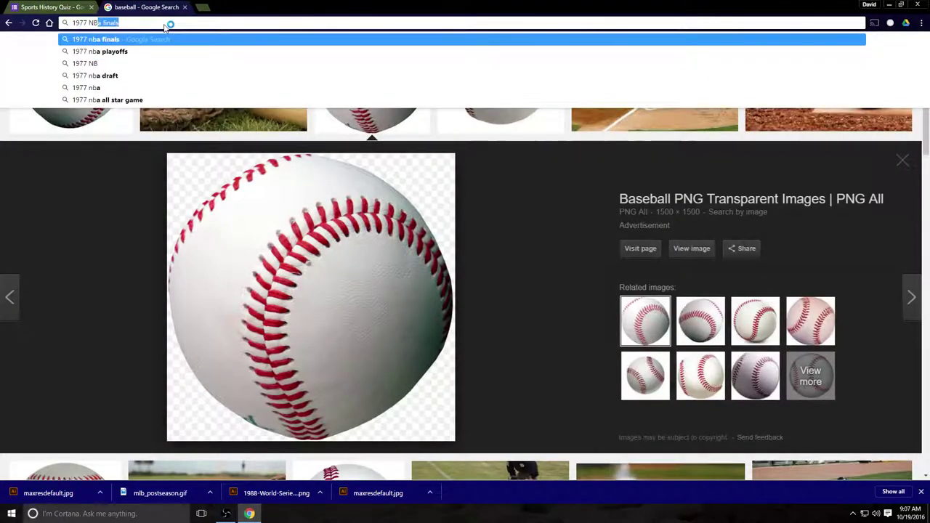
type("A Playoffs")
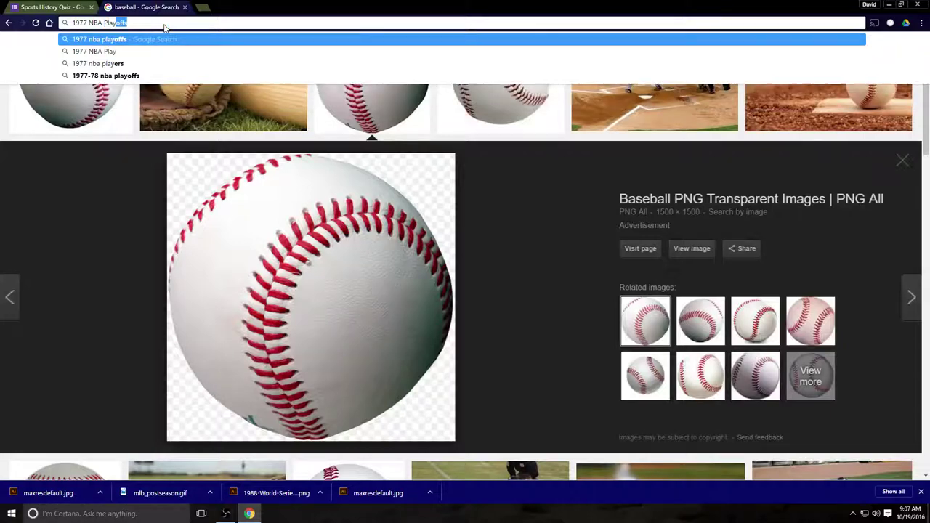
key("Return")
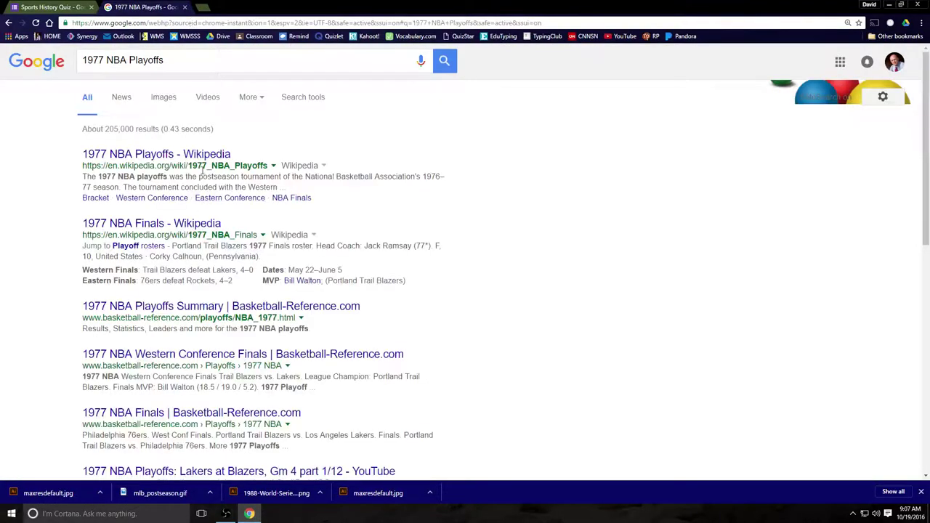
left_click(125, 100)
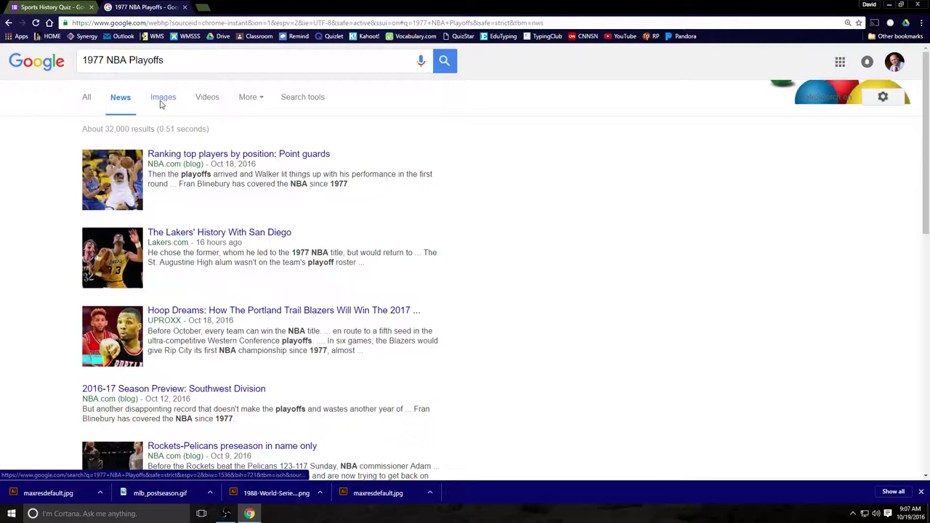
left_click(163, 100)
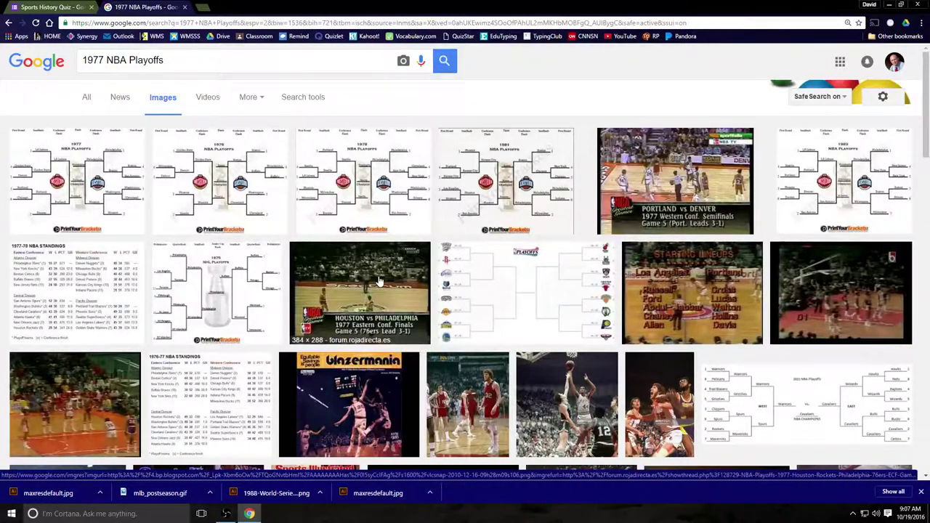
Save the 1977 Los Angeles Lakers – Golden State Warriors picture to the Desktop as "maxresdefault (1)" and dismiss the downloads bar.
scroll(378, 281, "down", 2)
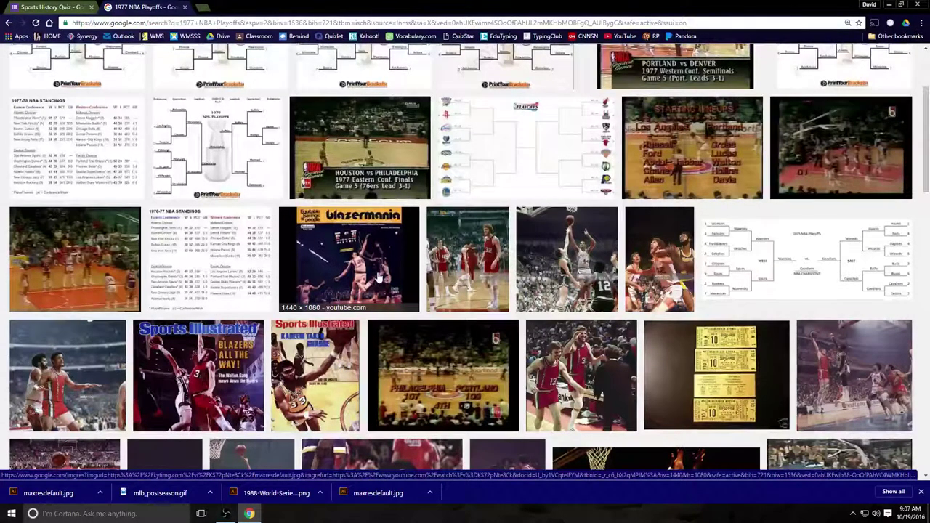
scroll(378, 278, "down", 2)
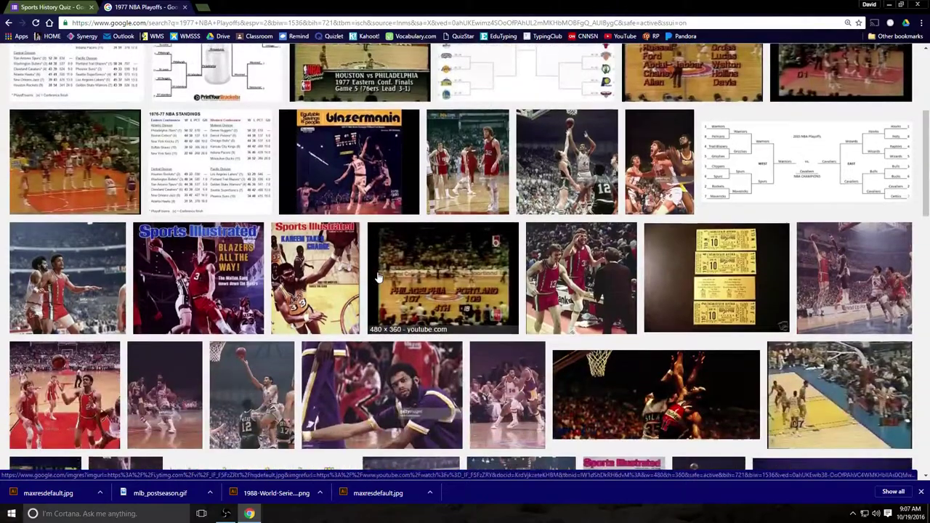
scroll(378, 278, "down", 2)
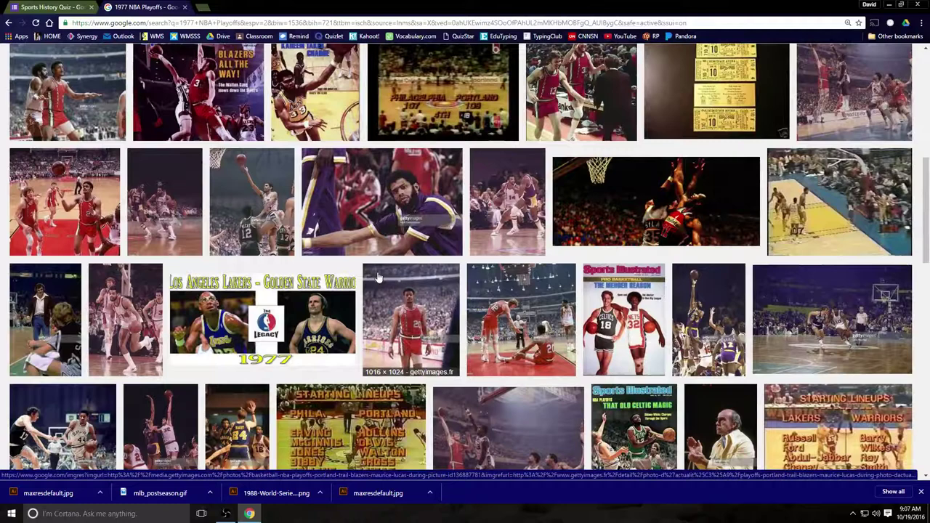
left_click(274, 311)
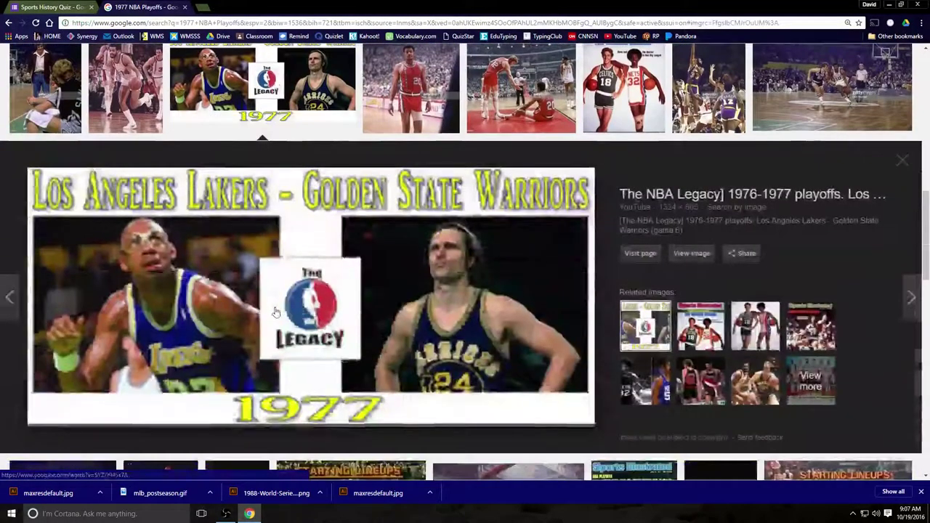
right_click(311, 278)
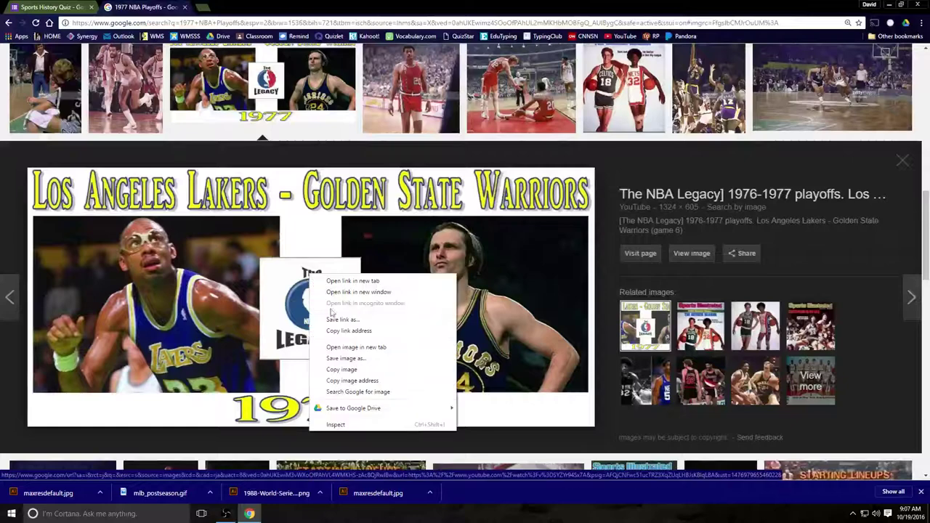
left_click(352, 364)
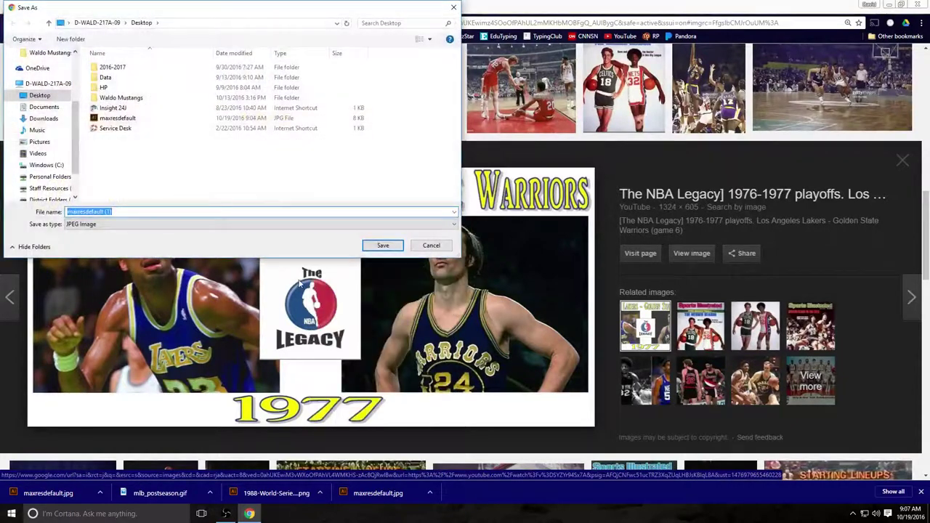
left_click(378, 243)
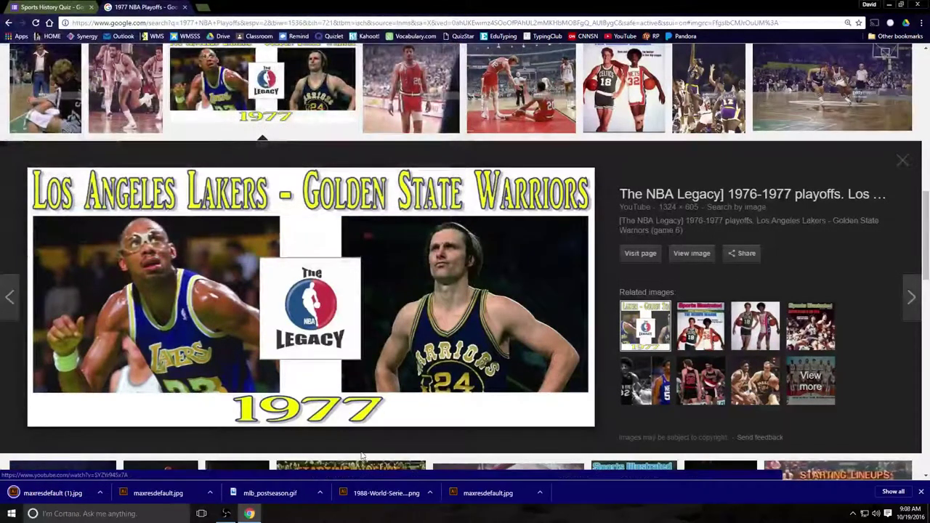
left_click(920, 492)
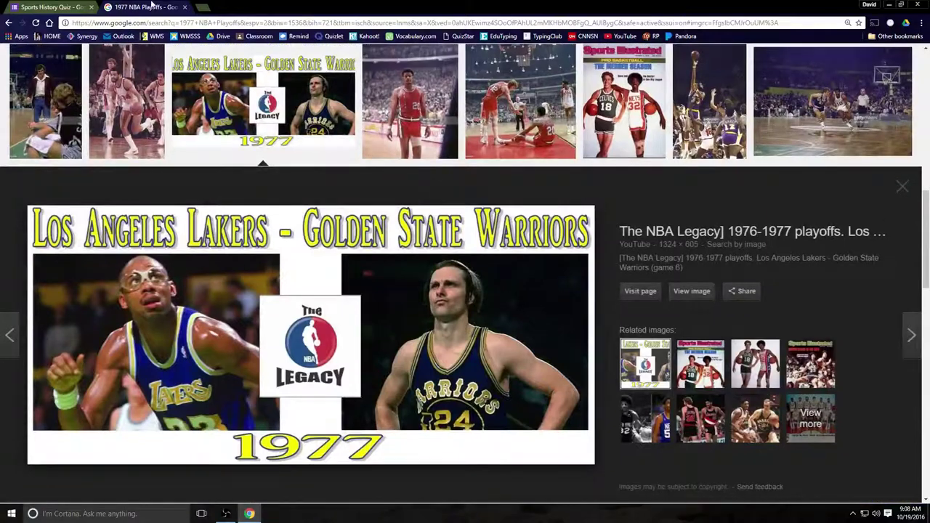
Return to the quiz form and upload "maxresdefault (1)" from the Desktop as the image of the 1977 NBA Championship question.
left_click(51, 7)
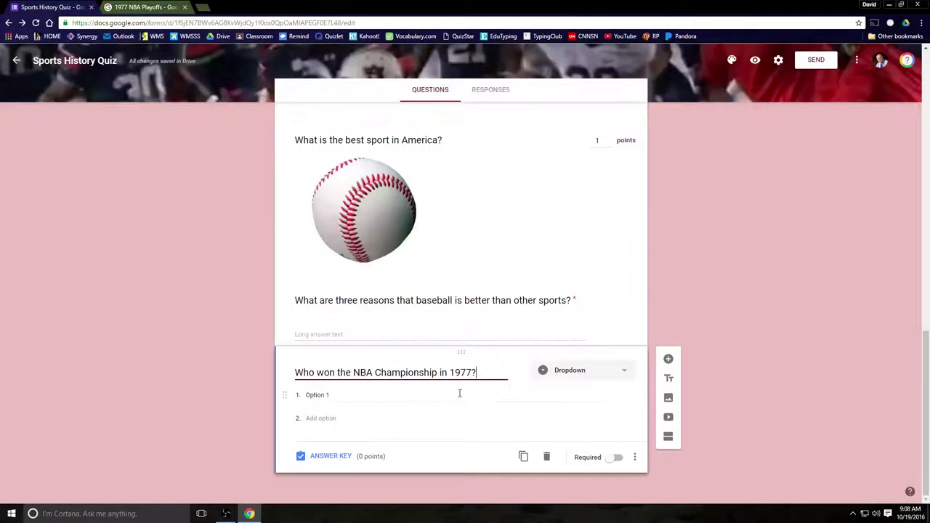
left_click(519, 372)
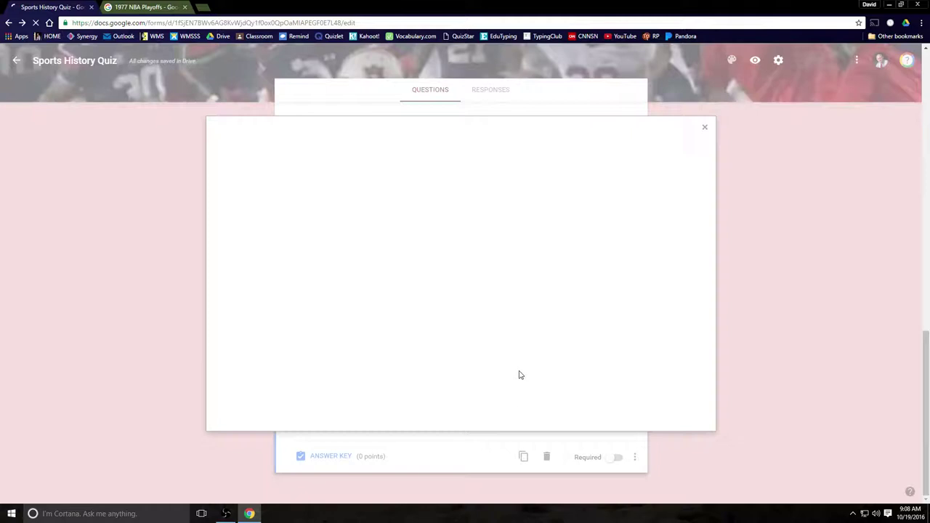
left_click(459, 298)
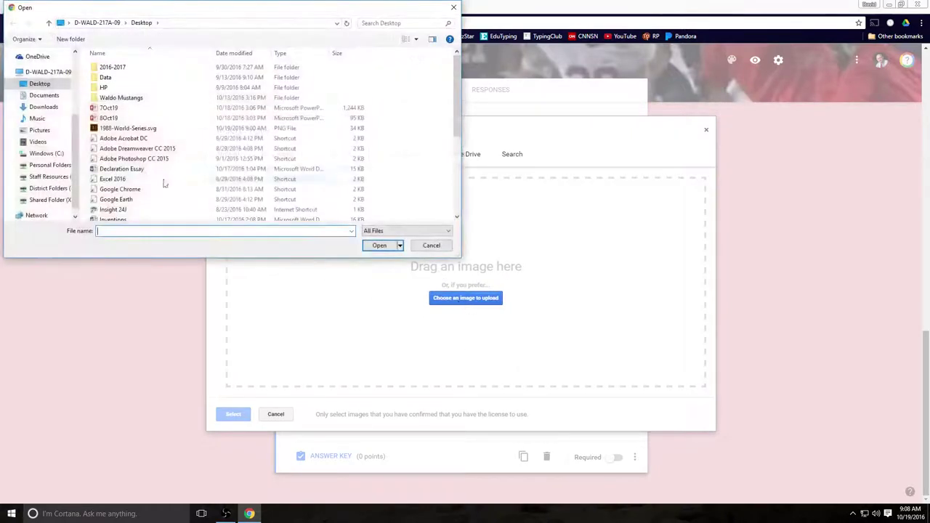
scroll(164, 178, "down", 5)
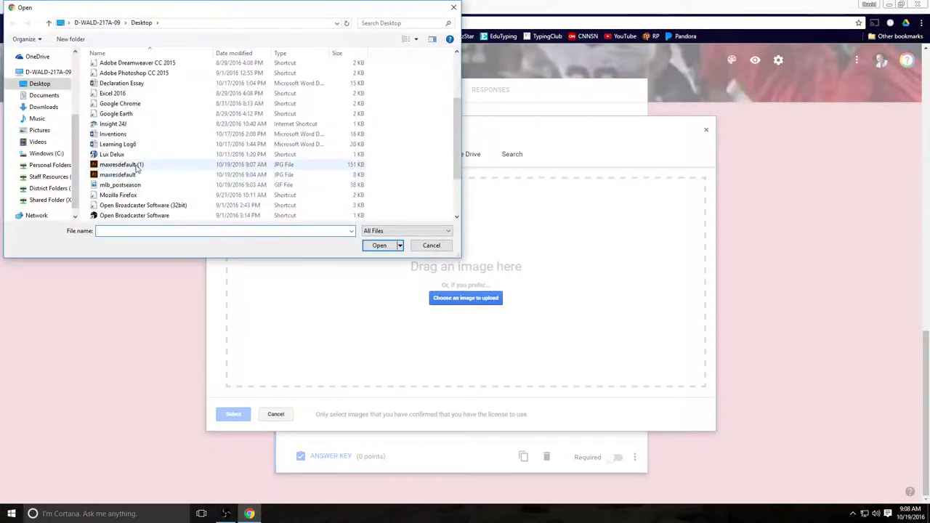
left_click(166, 165)
left_click(379, 245)
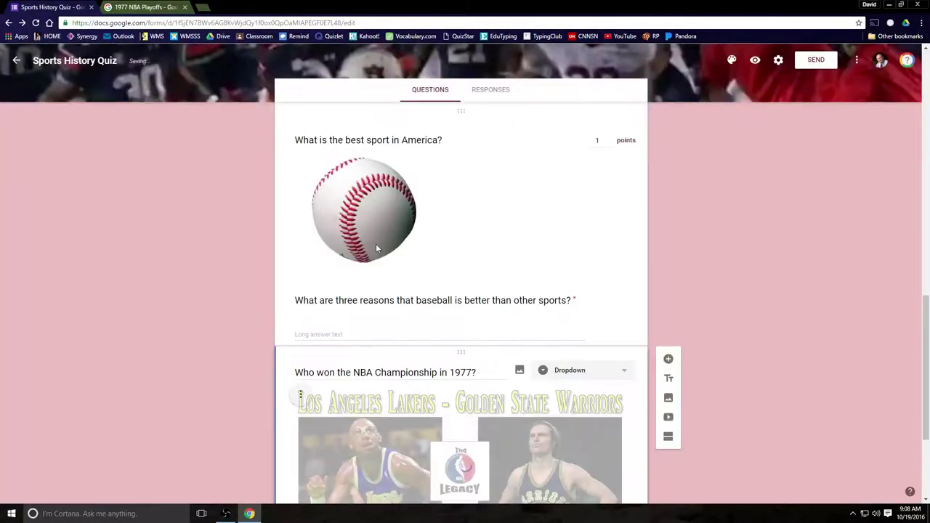
Enter "Los Angeles Lakers" and "Golden State Warriors" as the first two options of the dropdown question.
scroll(394, 291, "down", 2)
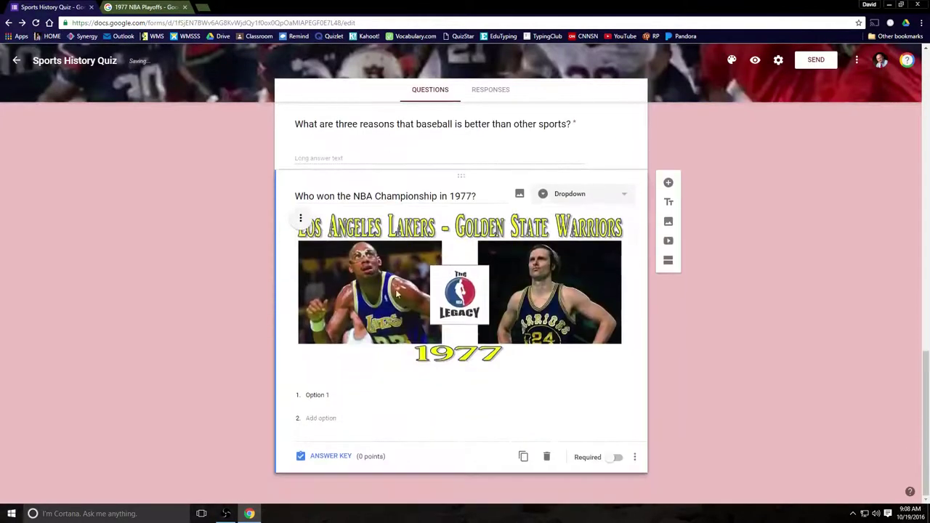
left_click(318, 395)
type("Los Ag")
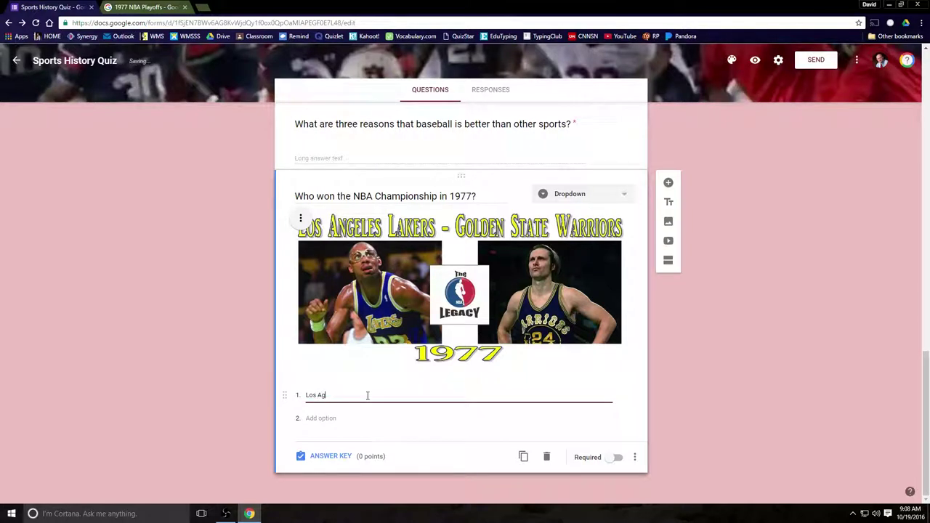
key("BackSpace")
type("ngeles Lakers")
left_click(329, 418)
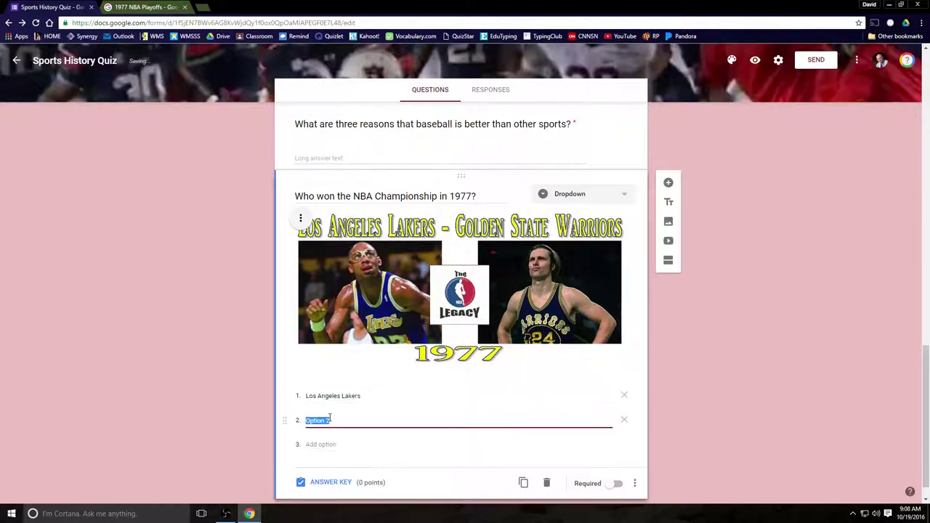
type("Goldenb")
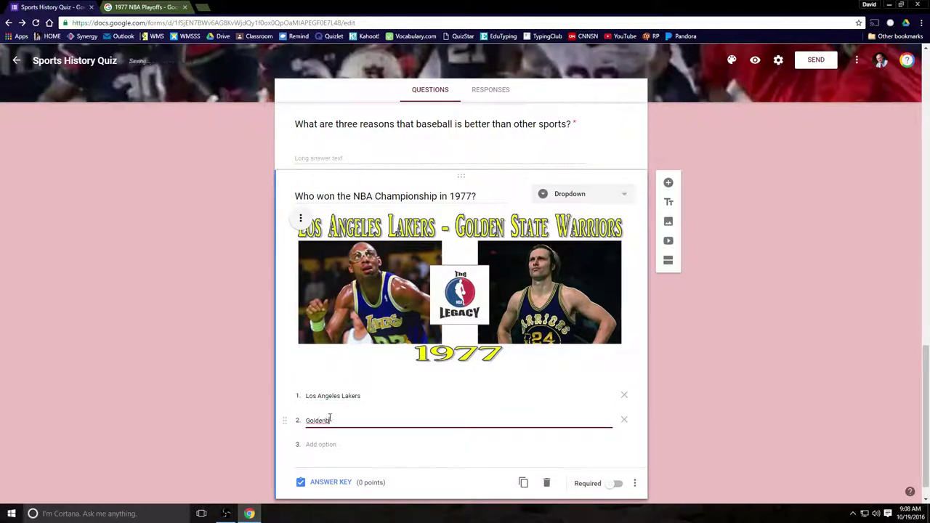
key("BackSpace")
type("State Warriors")
Add "Portland Trail Blazers" and "Philadelphia 76ers" as the third and fourth options of the dropdown question.
left_click(328, 445)
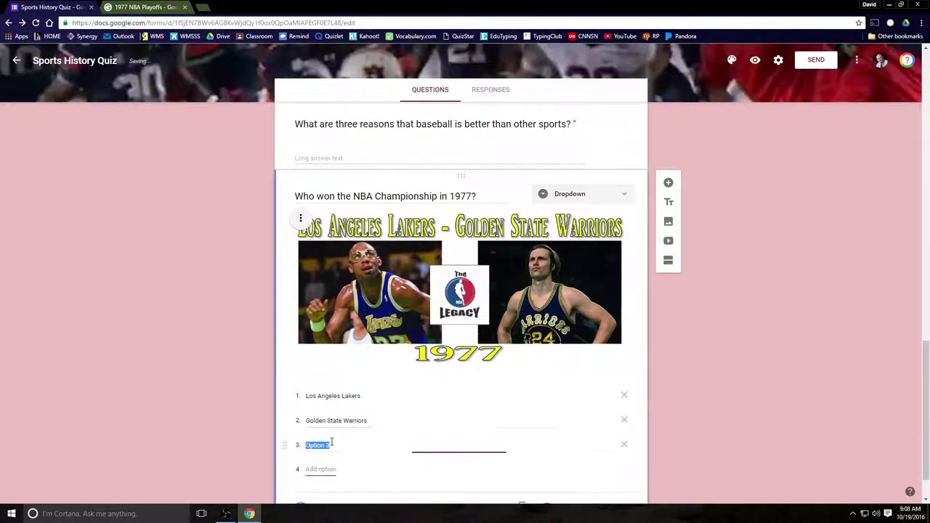
type("Portland")
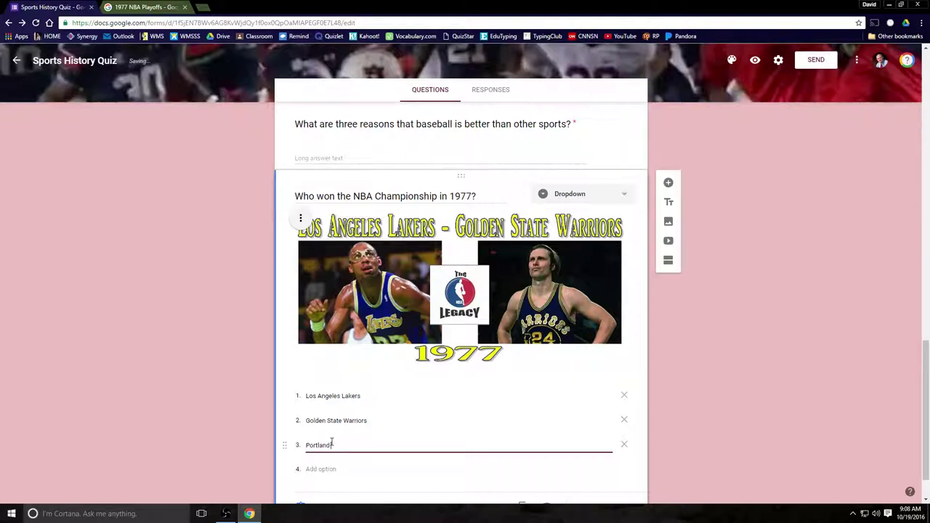
type(" Trail Blazers")
left_click(321, 470)
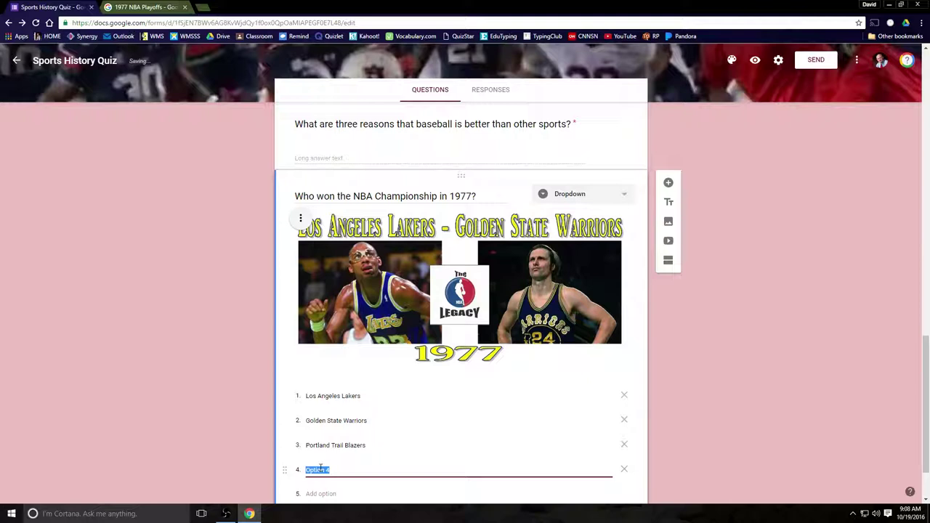
type("Phila")
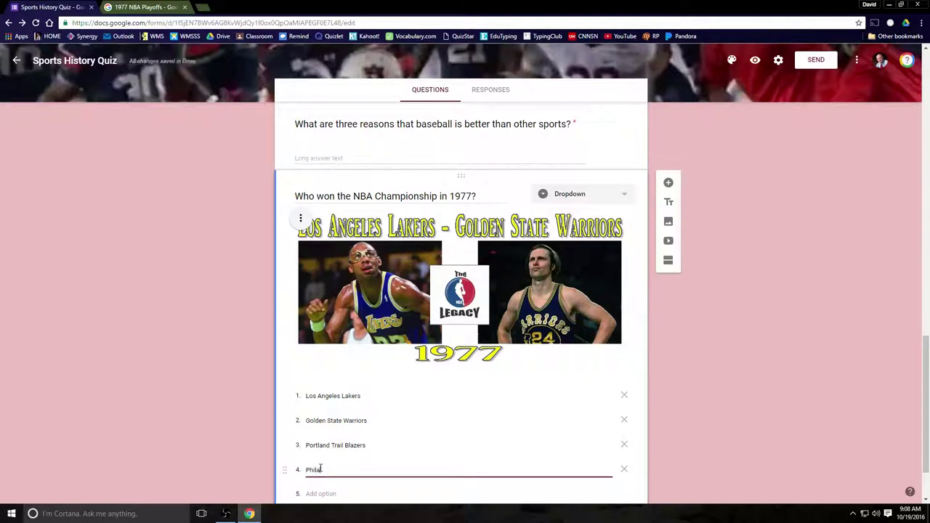
type("delphia ")
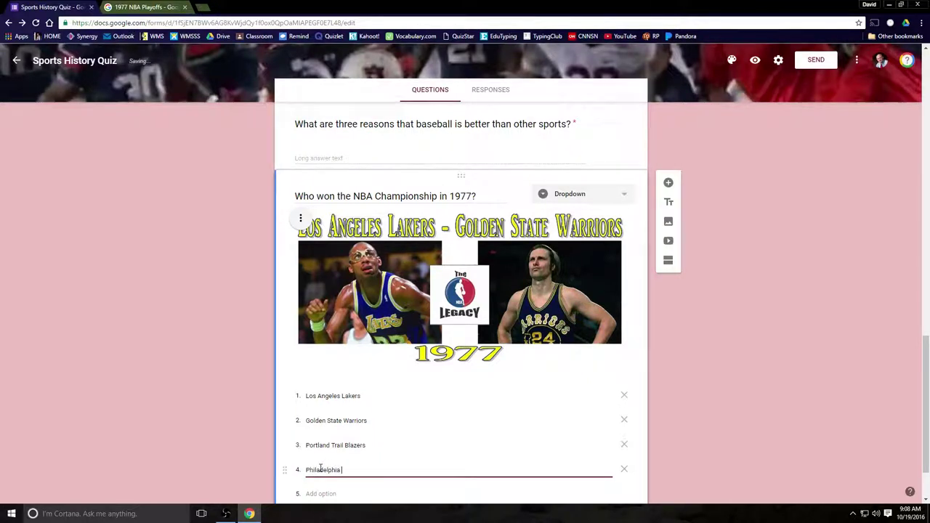
type("76ers")
Set the question's answer key to Portland Trail Blazers worth 1 point and return to editing the question.
scroll(471, 443, "down", 1)
left_click(329, 458)
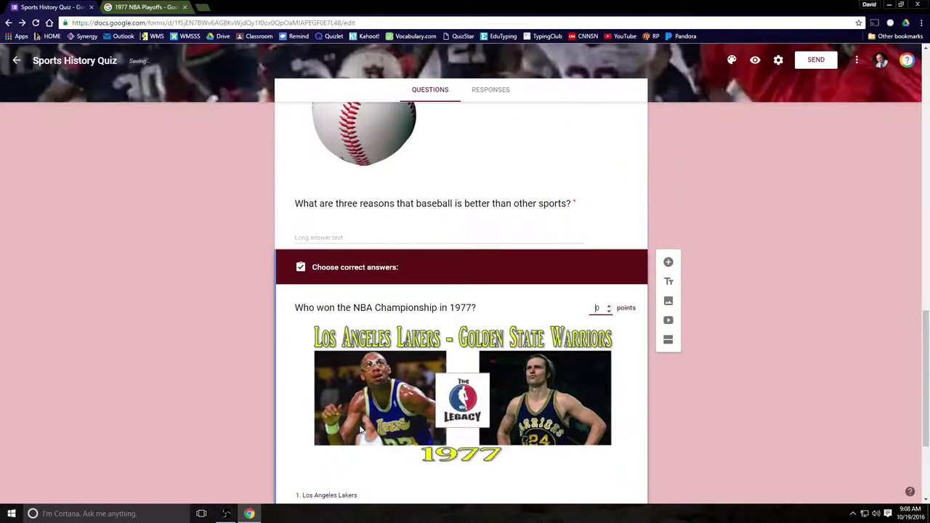
left_click(330, 405)
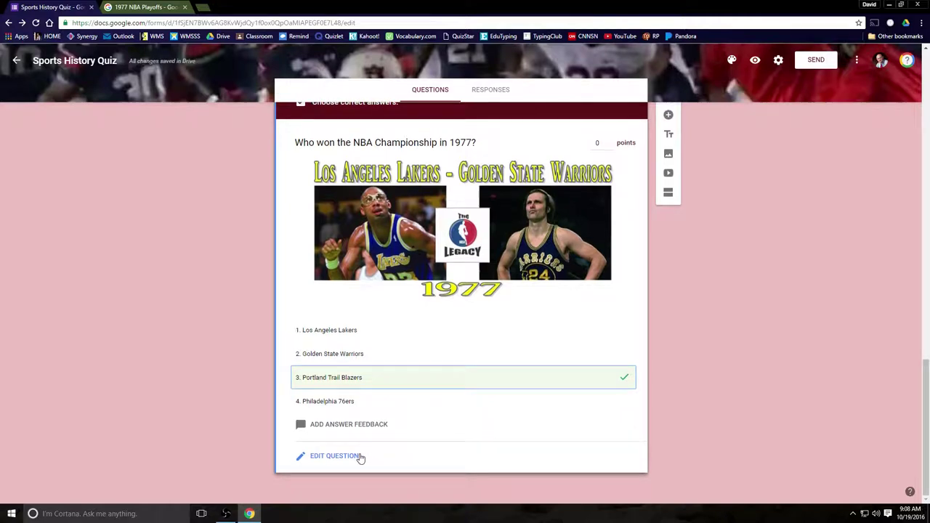
left_click(609, 140)
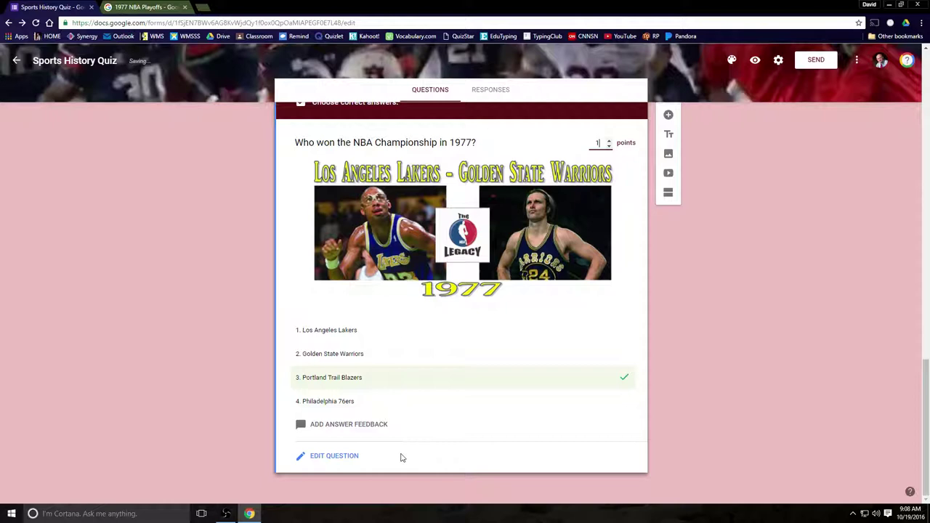
left_click(340, 458)
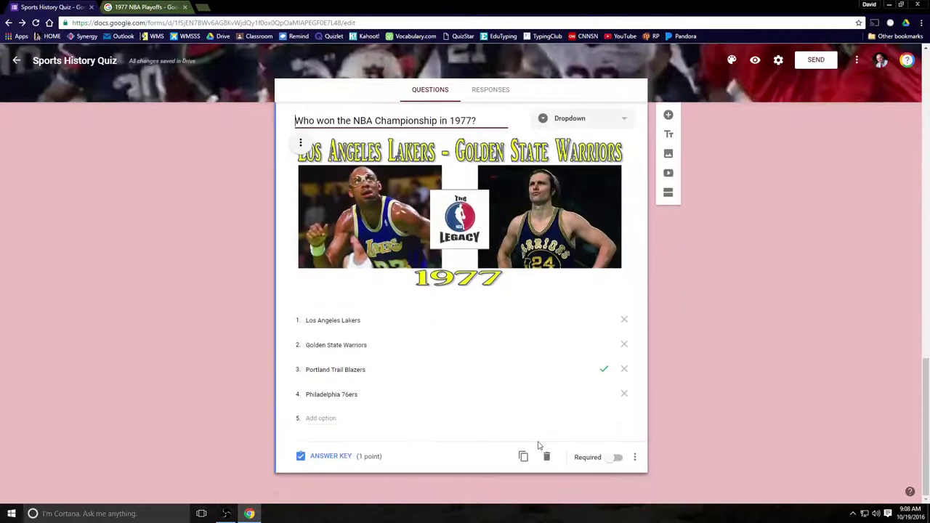
Make the 1977 NBA Championship question required and turn on shuffled option order.
left_click(614, 458)
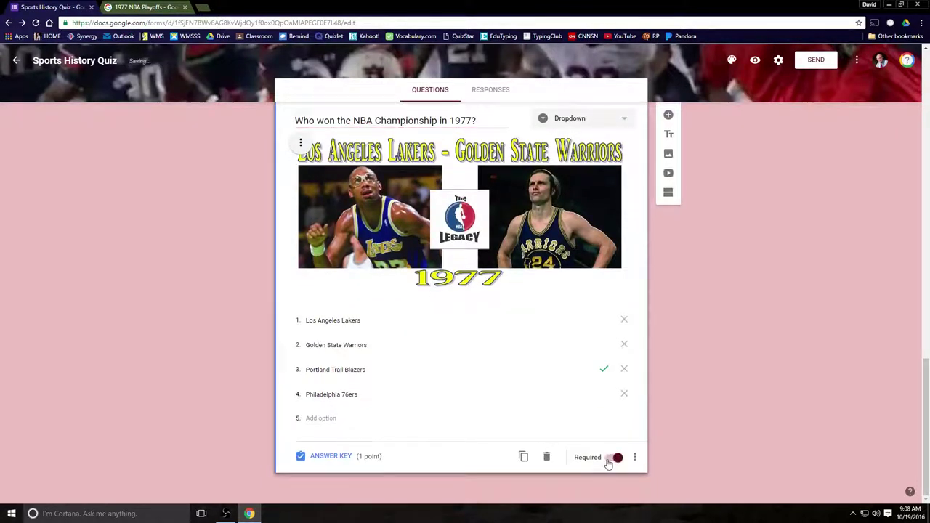
left_click(637, 459)
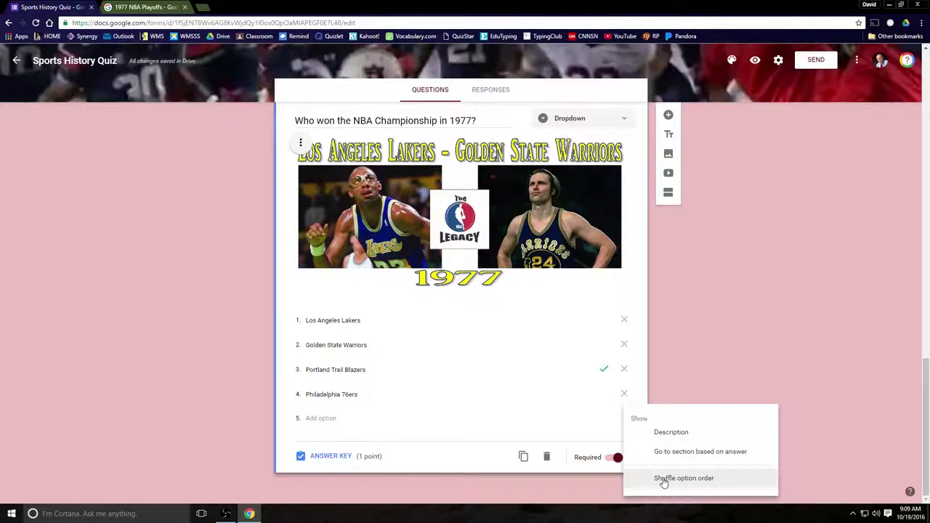
left_click(663, 480)
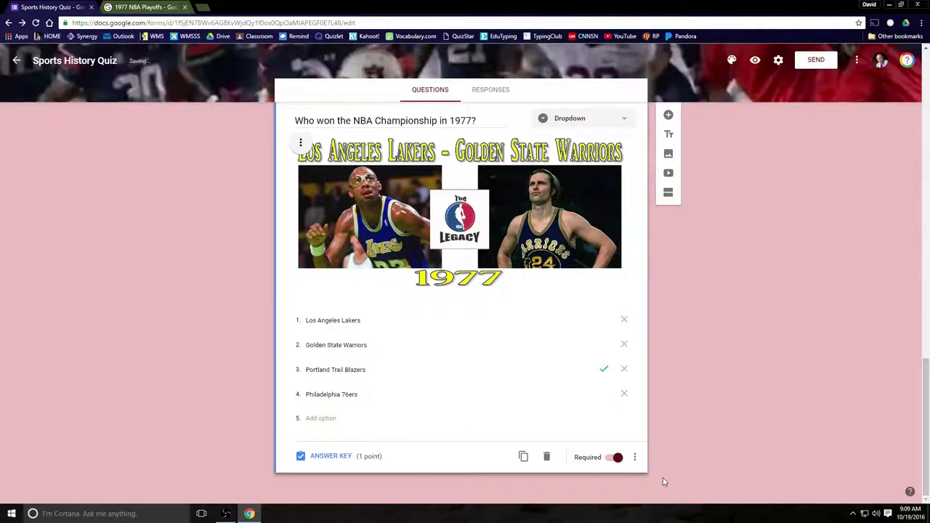
In the form settings, collect email addresses, always send response receipts, and let respondents see summary charts and text responses.
scroll(709, 376, "up", 3)
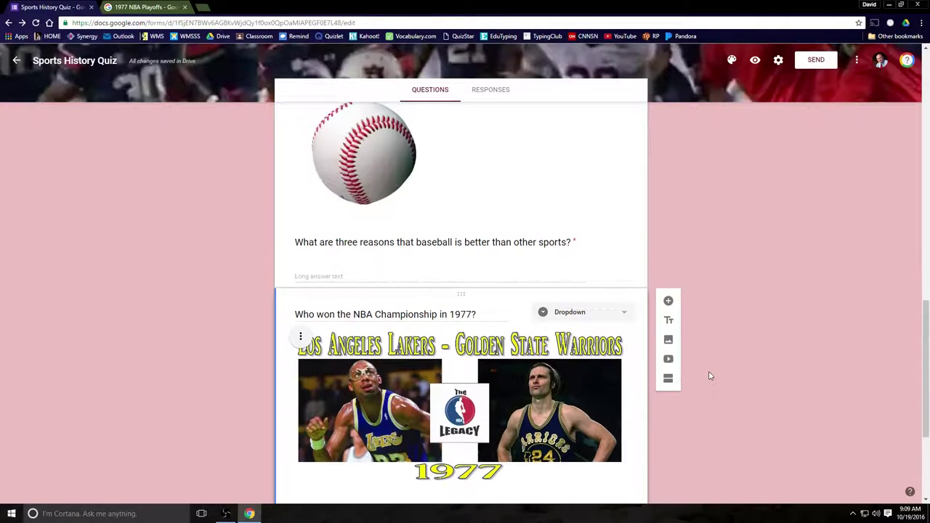
scroll(710, 376, "up", 6)
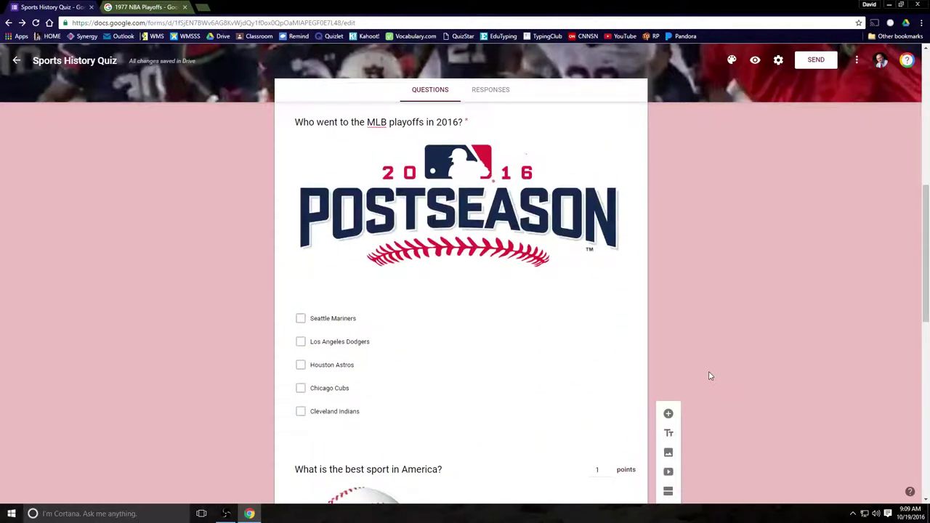
scroll(710, 375, "up", 10)
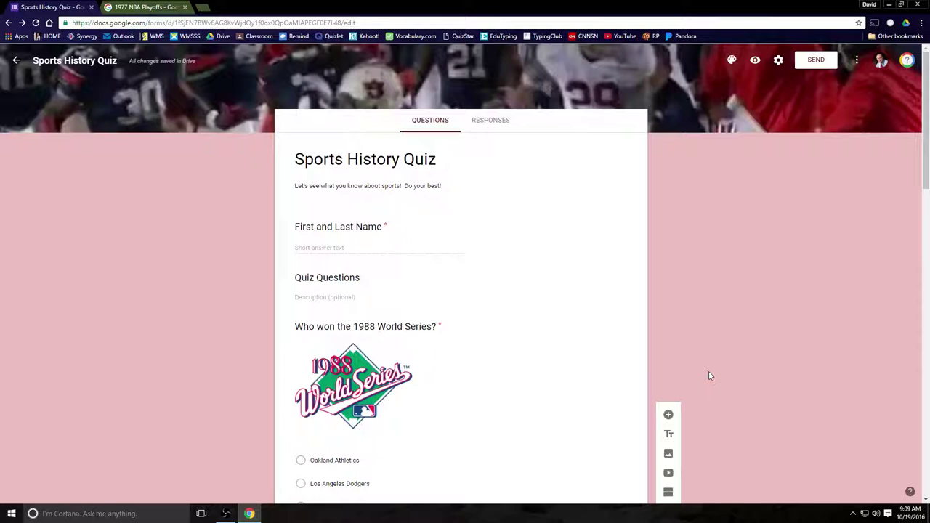
left_click(778, 61)
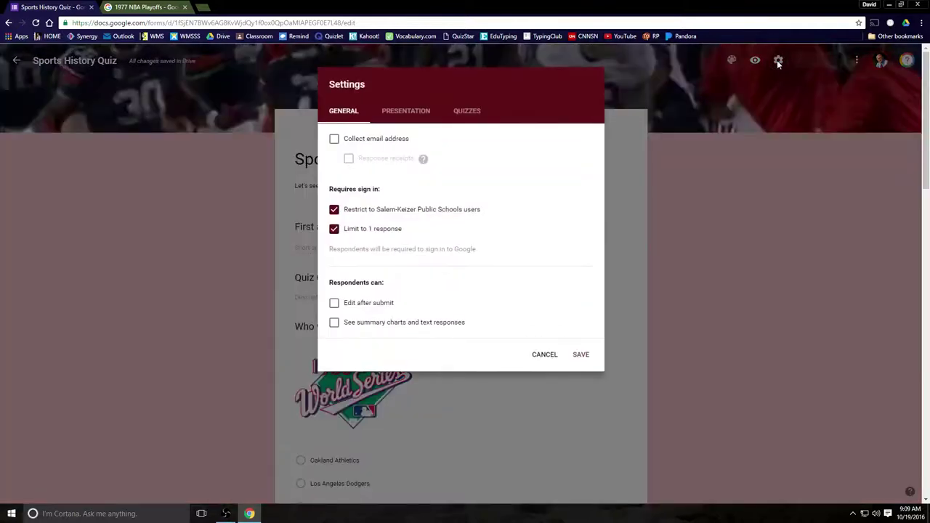
left_click(334, 140)
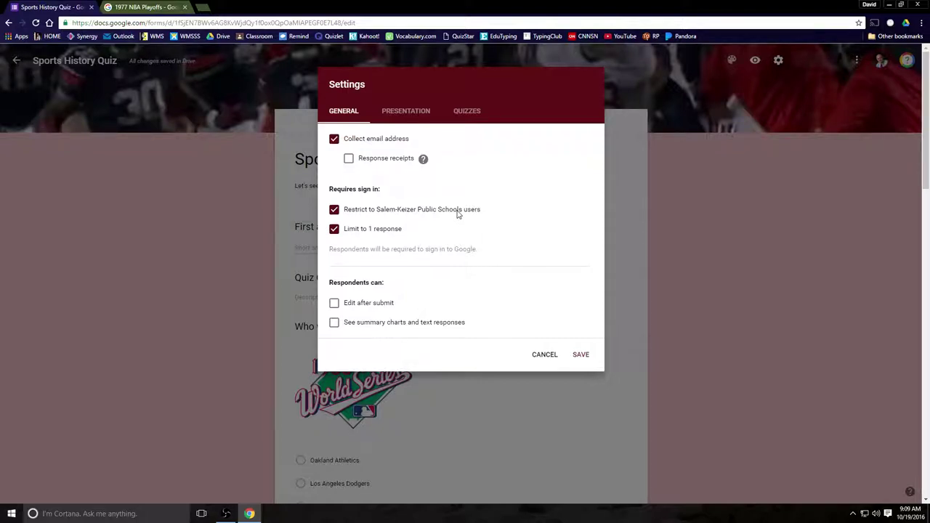
left_click(350, 160)
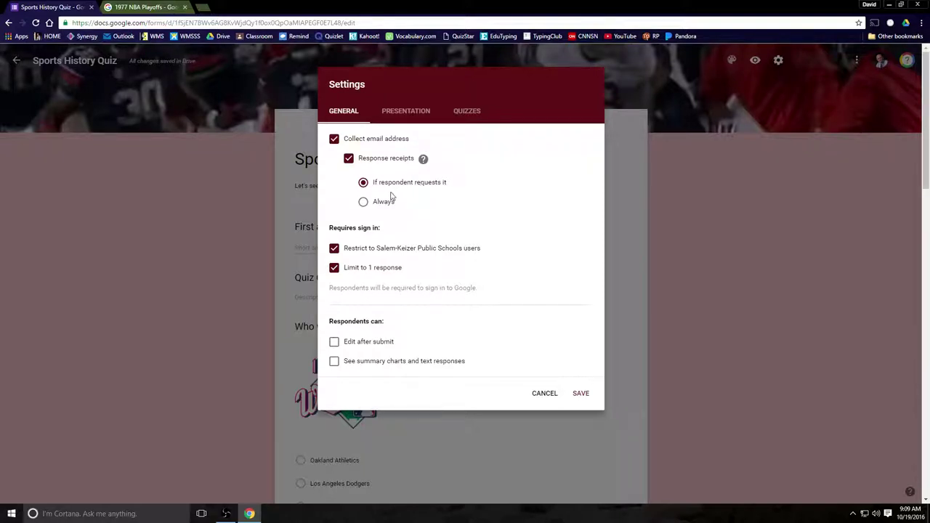
left_click(364, 201)
left_click(334, 366)
Turn on the progress bar and shuffled question order, and enter a confirmation message thanking respondents for taking the Sports History Quiz.
left_click(405, 115)
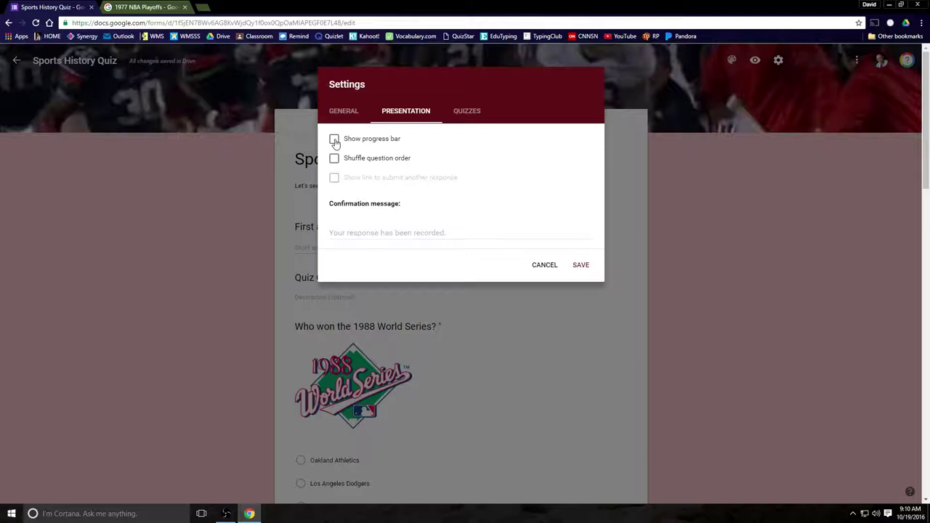
left_click(334, 141)
left_click(334, 159)
left_click(461, 233)
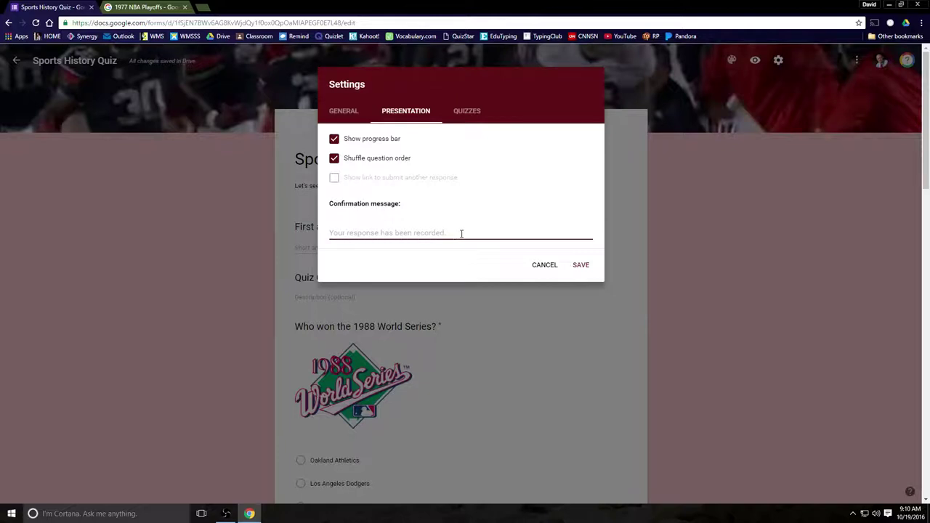
type("Thanks for taking Mr. B.'s Sports History Quiz!")
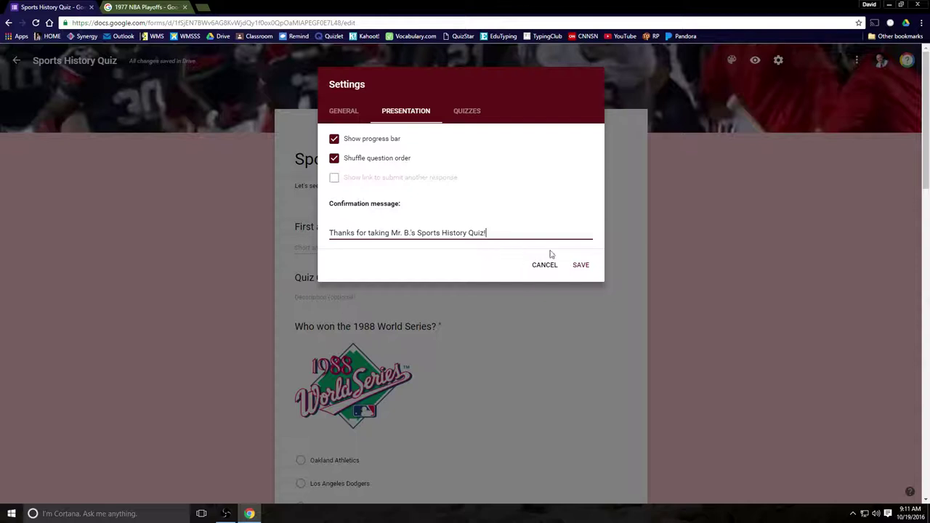
Hide the correct answers from respondents in the quiz options and save the form settings.
left_click(469, 112)
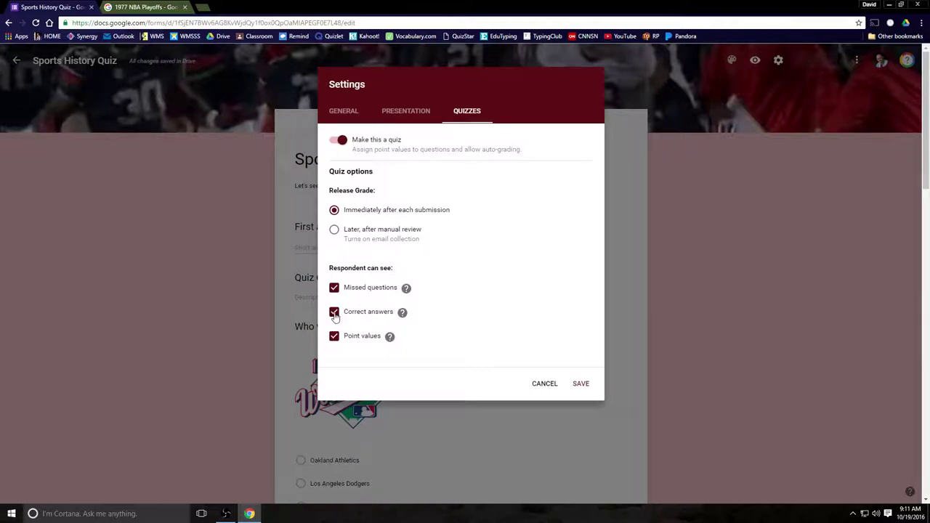
left_click(334, 312)
left_click(581, 383)
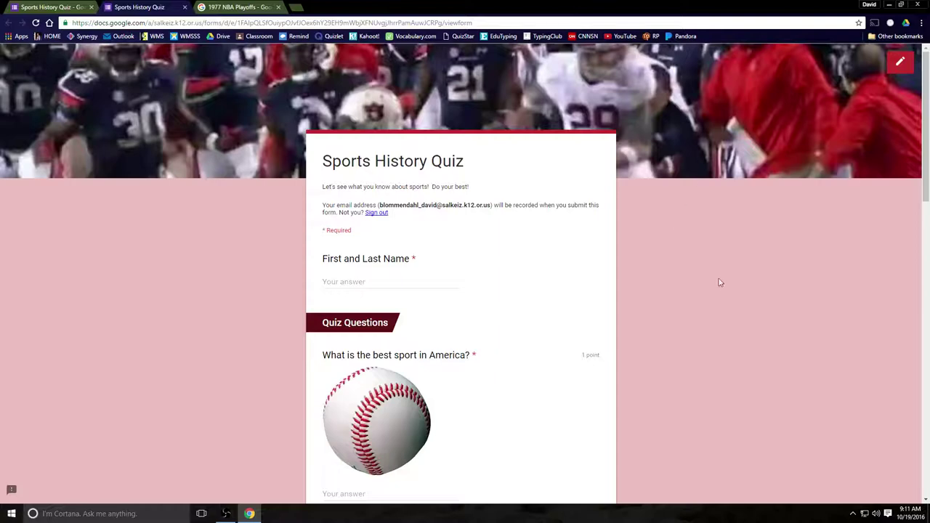
Examine the whole quiz preview, including the answer choices in the 1977 NBA Championship dropdown.
scroll(716, 276, "down", 3)
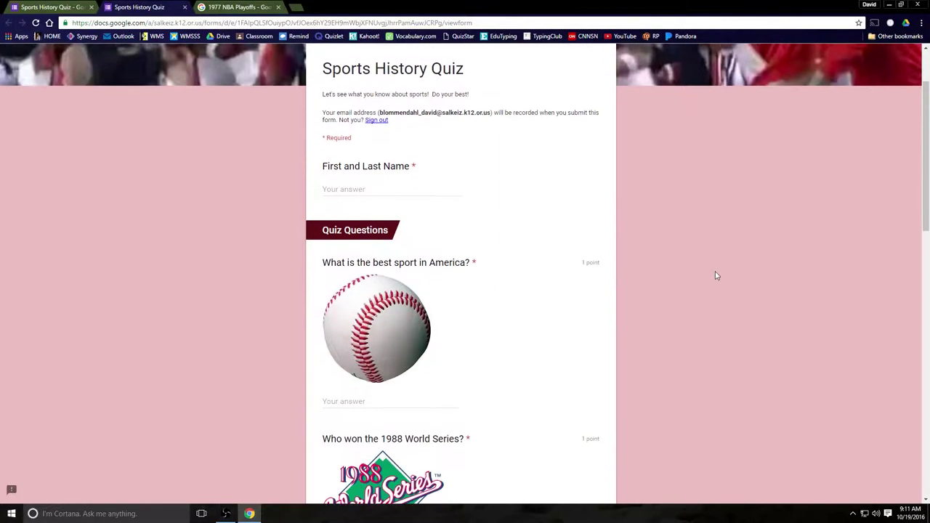
scroll(716, 275, "down", 1)
scroll(715, 275, "down", 5)
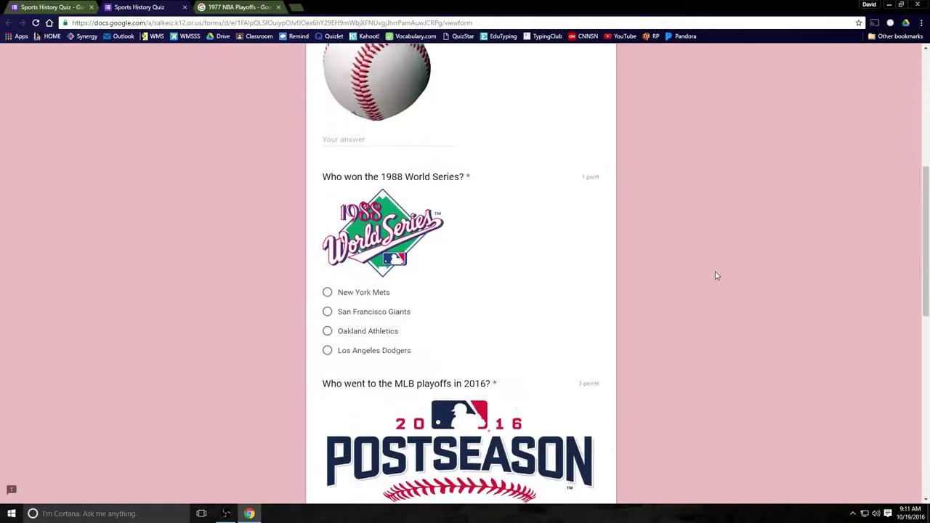
scroll(715, 275, "down", 4)
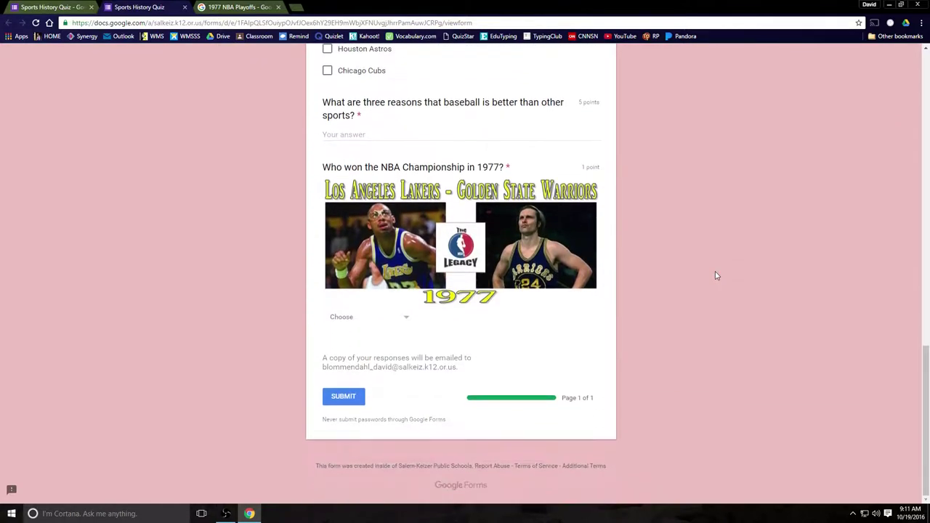
left_click(405, 320)
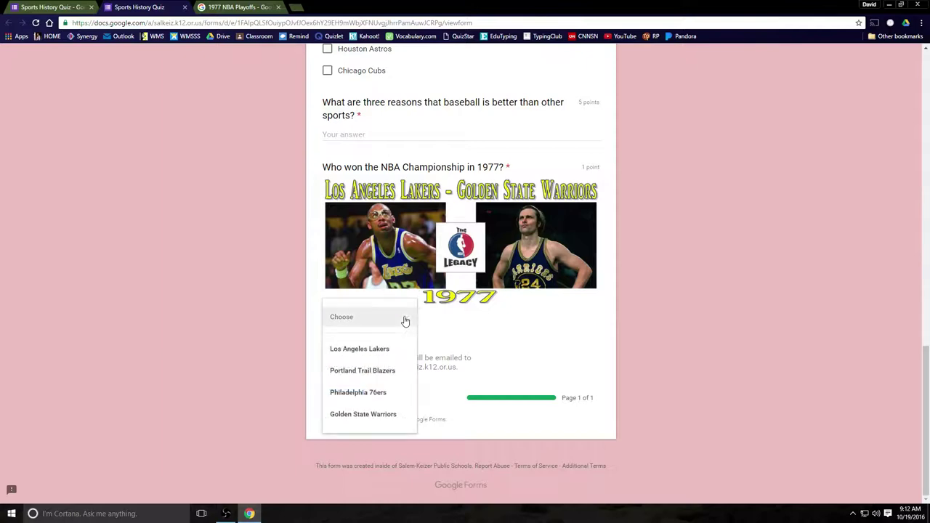
left_click(405, 320)
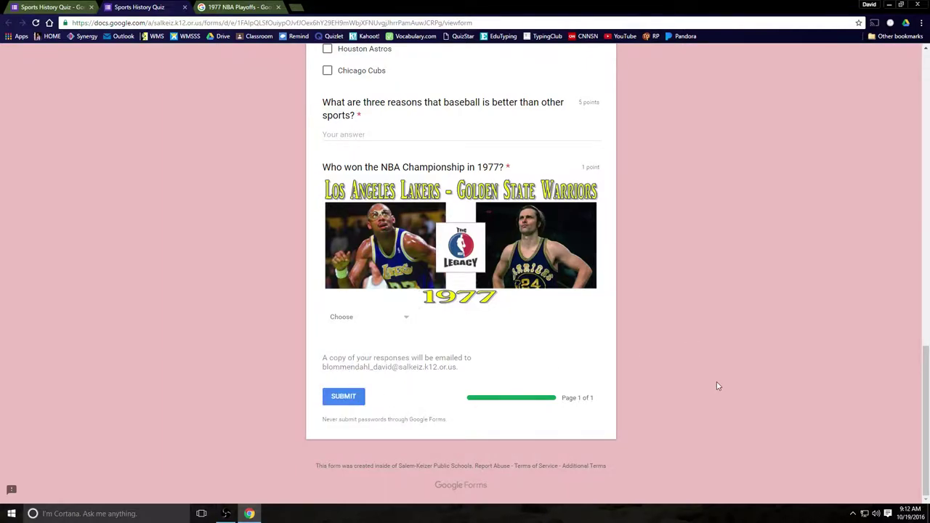
scroll(716, 386, "up", 10)
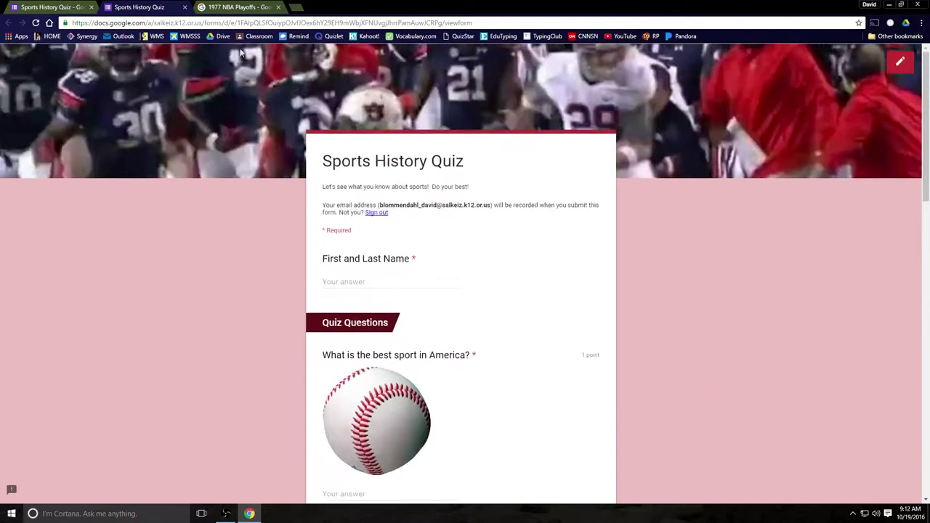
Check the quiz's responses in the form editor and return to the quiz preview.
left_click(58, 7)
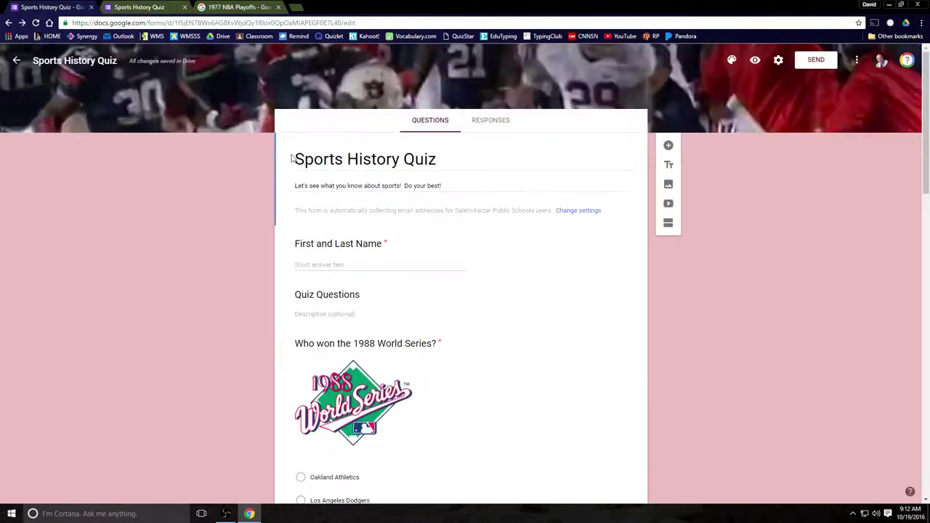
left_click(486, 123)
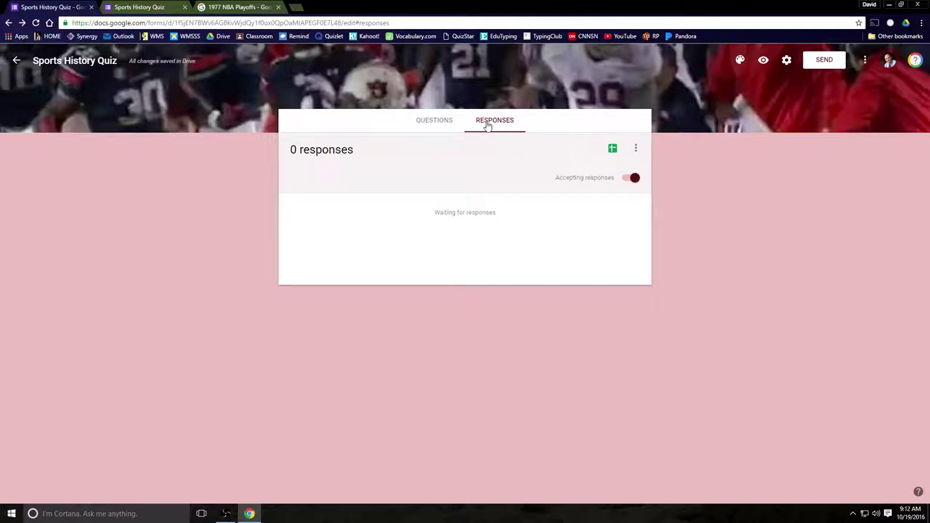
left_click(166, 9)
Fill in the respondent's name and answer the best sport in America question with "Baseball".
left_click(363, 279)
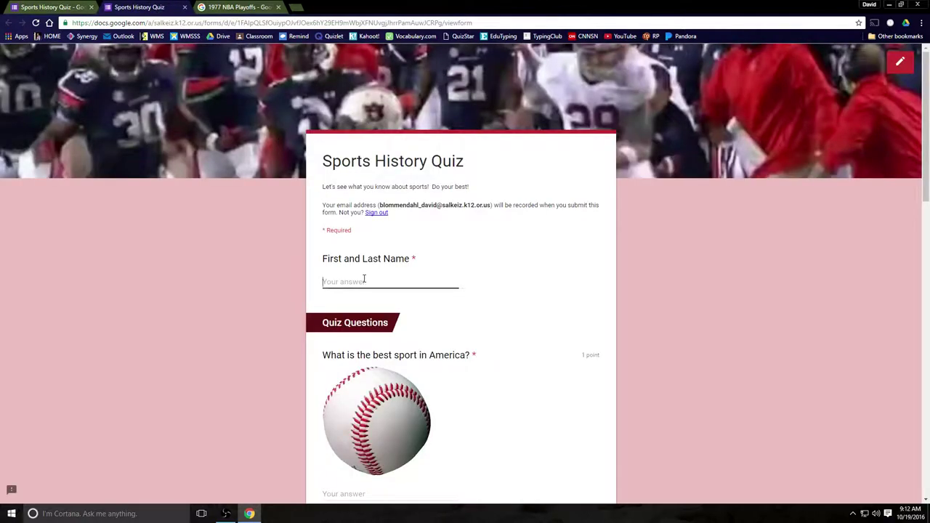
type("Mr. Blommendahl")
scroll(365, 285, "down", 3)
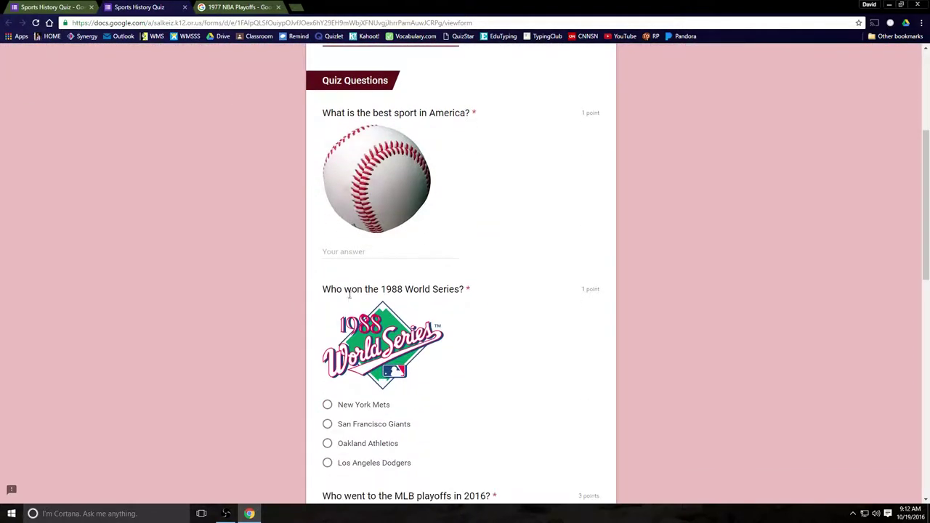
left_click(352, 252)
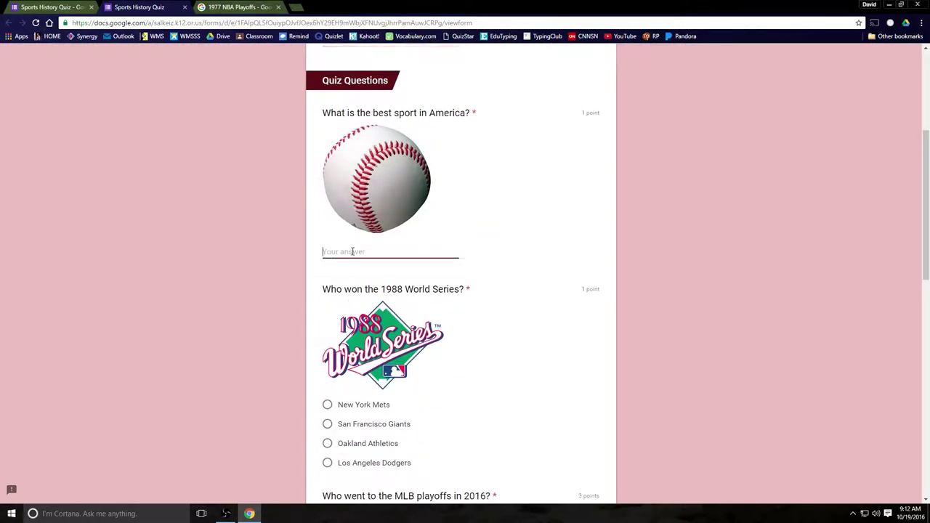
type("Baseball")
Answer Los Angeles Dodgers for the 1988 World Series, and Cleveland Indians, Los Angeles Dodgers and Chicago Cubs for the 2016 MLB playoffs.
scroll(352, 252, "down", 2)
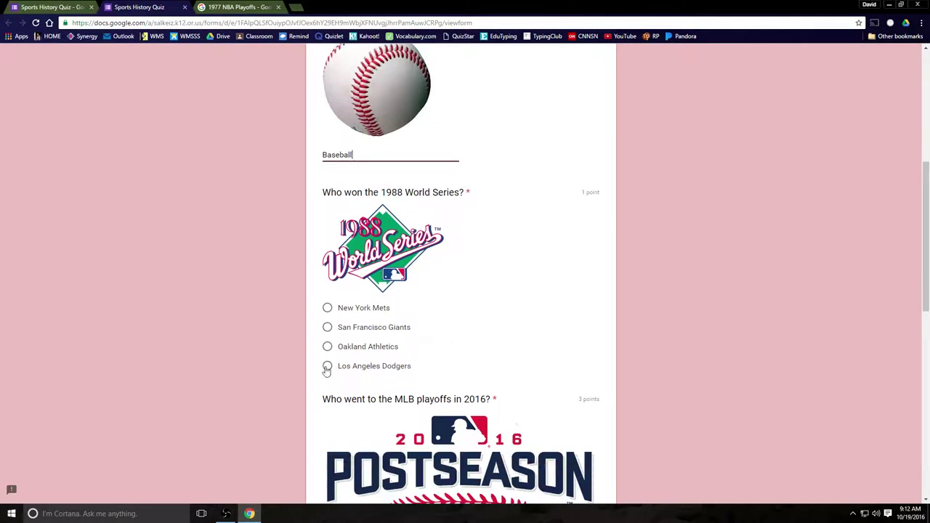
left_click(327, 365)
scroll(349, 352, "down", 3)
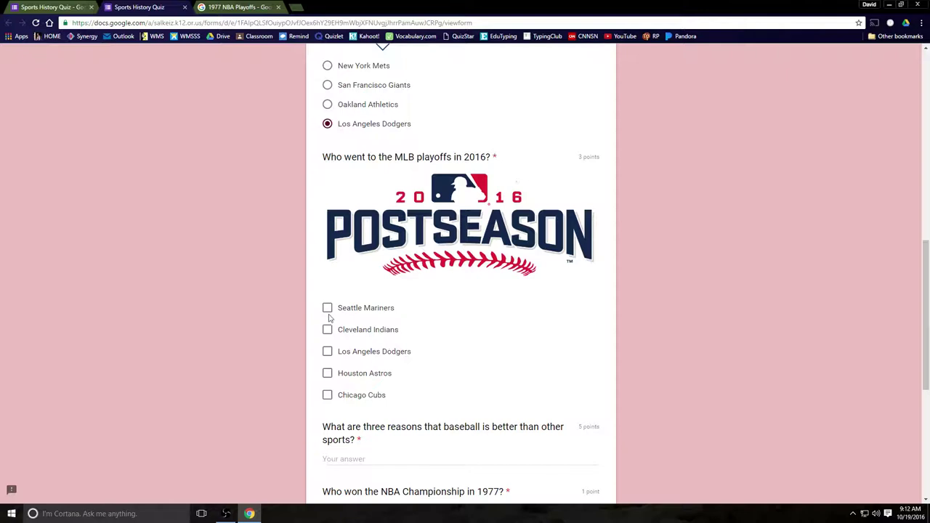
left_click(327, 331)
left_click(327, 353)
left_click(328, 396)
Answer the three-reasons baseball question with "I don't have time to answer this right now." and, on a new line, "I will answer later.".
scroll(460, 347, "down", 1)
scroll(461, 346, "down", 3)
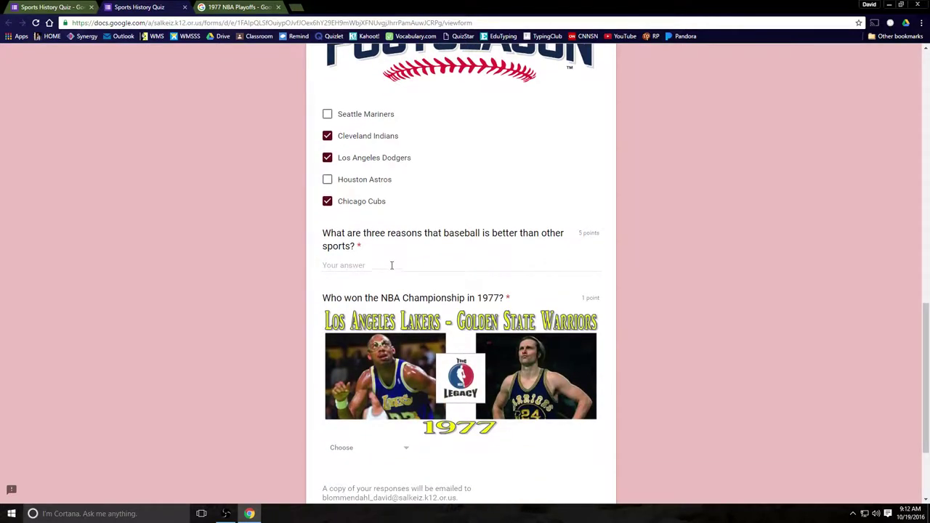
left_click(391, 265)
type("I don't have")
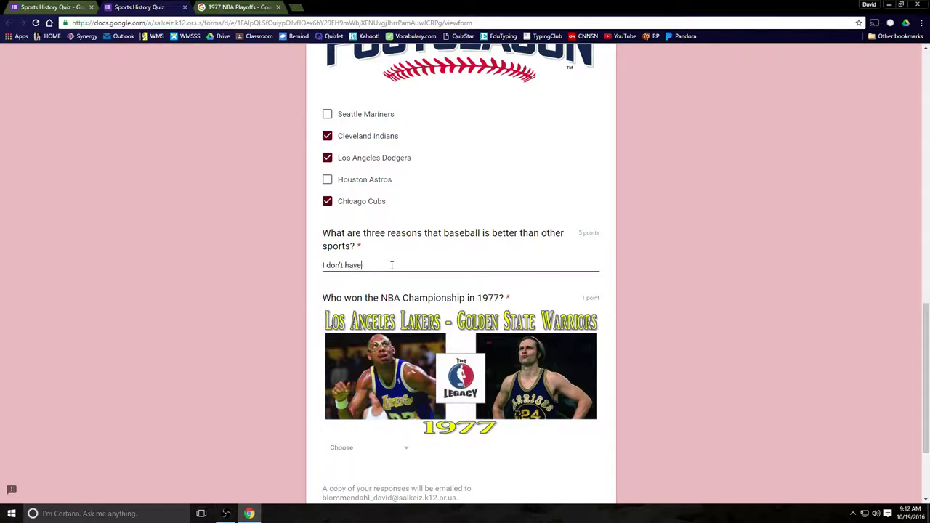
type(" time to answer this right now.")
key("Return")
type("I wi")
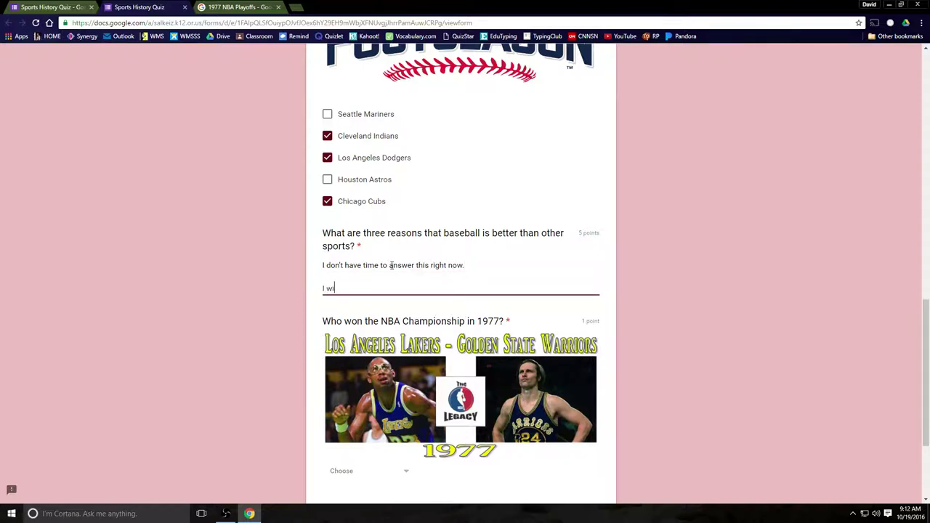
type("ll answer later.")
Choose Portland Trail Blazers for the 1977 NBA Championship question and submit the quiz.
scroll(391, 265, "down", 2)
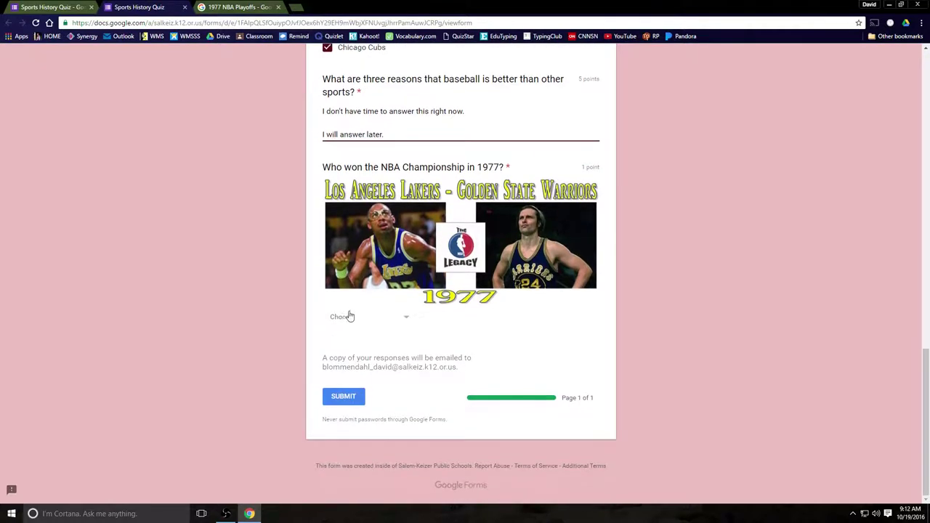
left_click(346, 320)
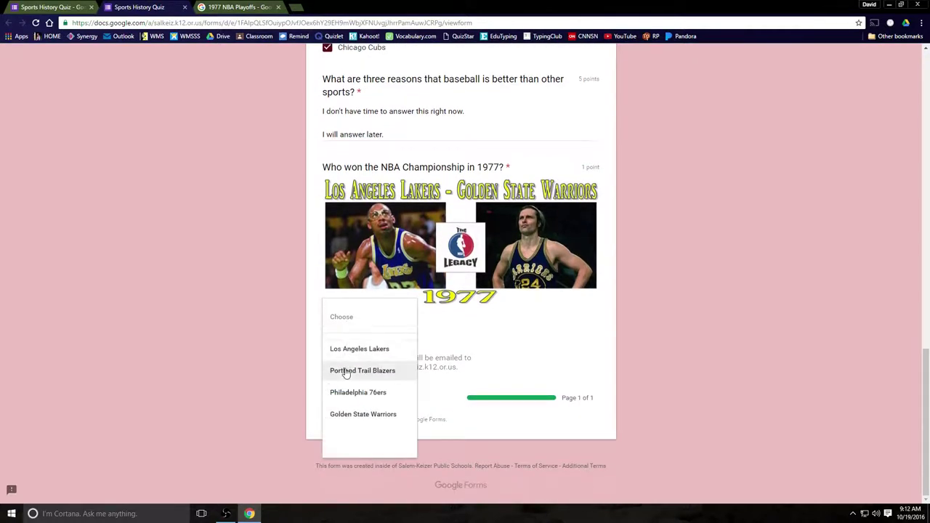
left_click(346, 372)
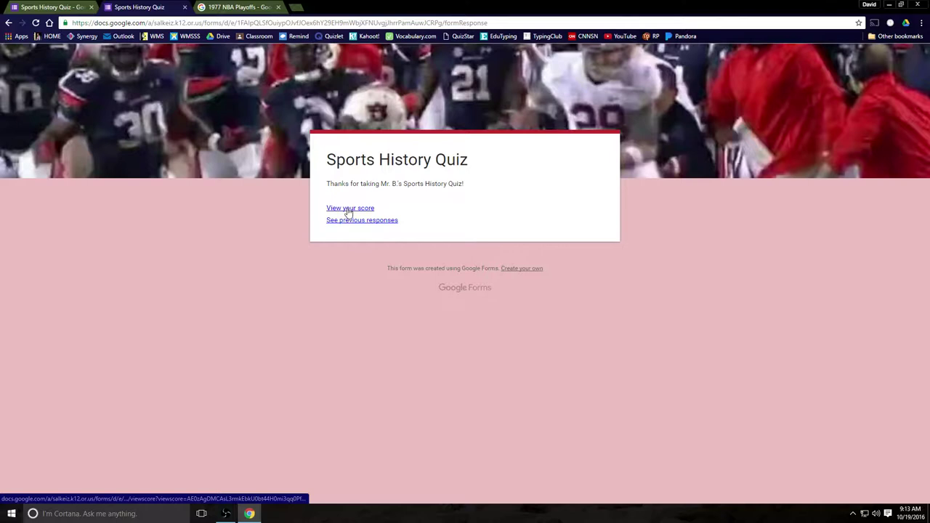
View the submitted quiz's score and examine how each answer was graded, including the points given per question.
left_click(349, 208)
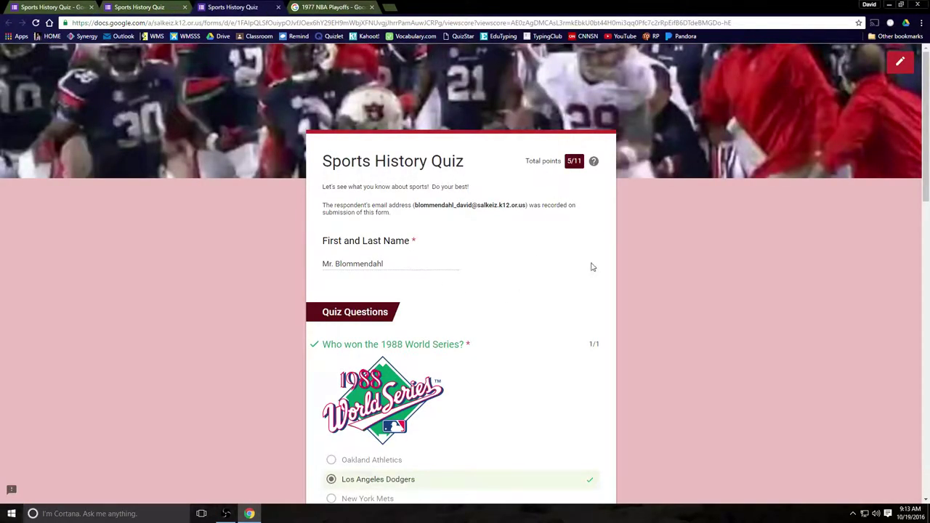
scroll(579, 245, "down", 1)
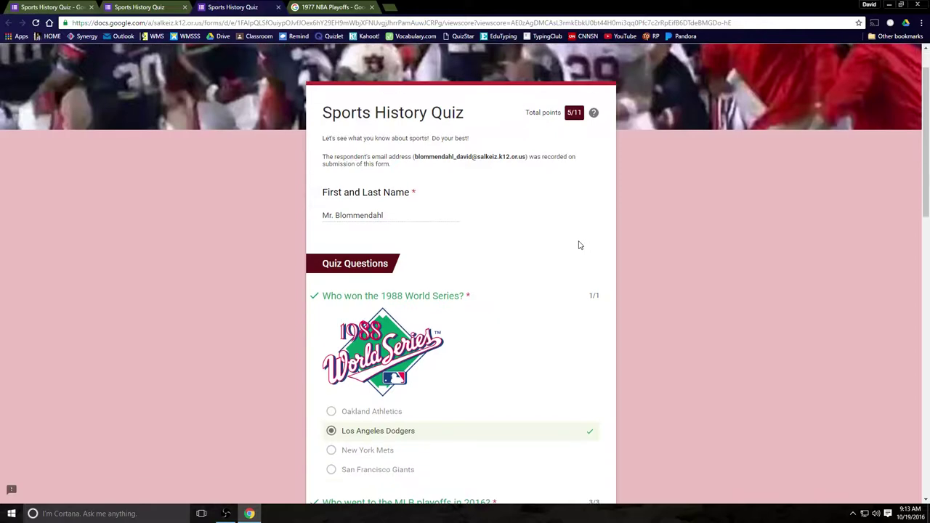
scroll(579, 244, "down", 3)
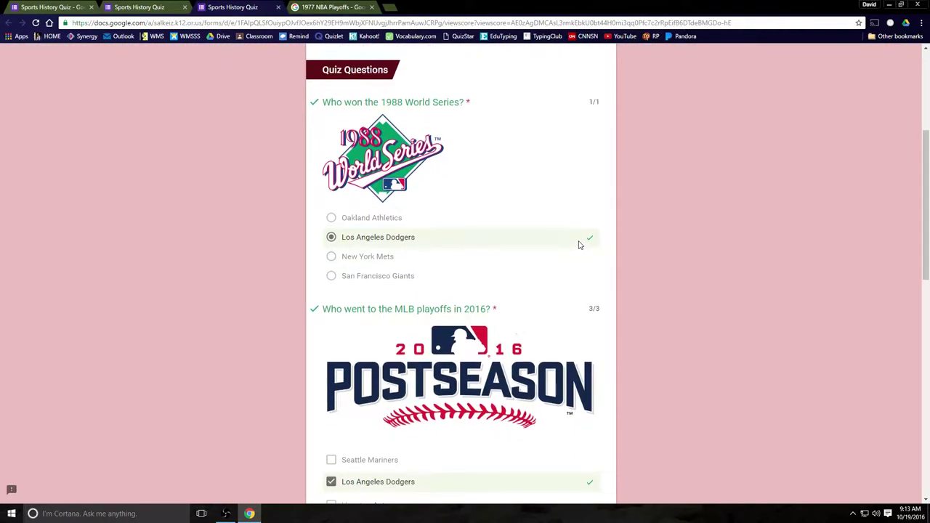
scroll(579, 245, "up", 2)
scroll(472, 224, "down", 3)
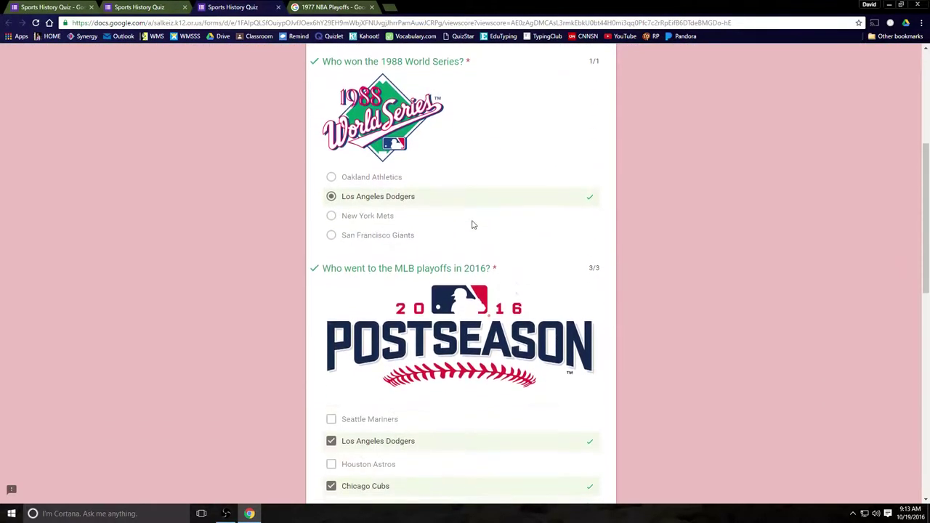
scroll(473, 225, "down", 4)
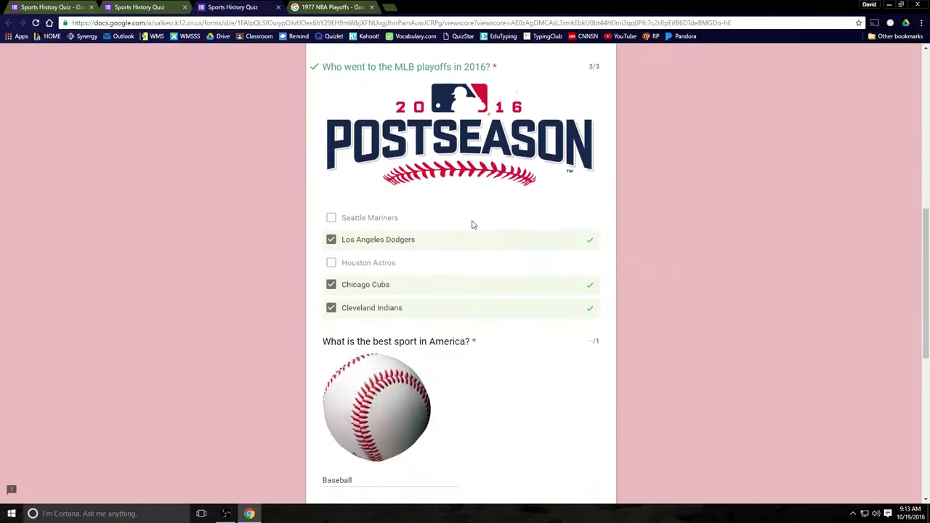
scroll(472, 224, "down", 3)
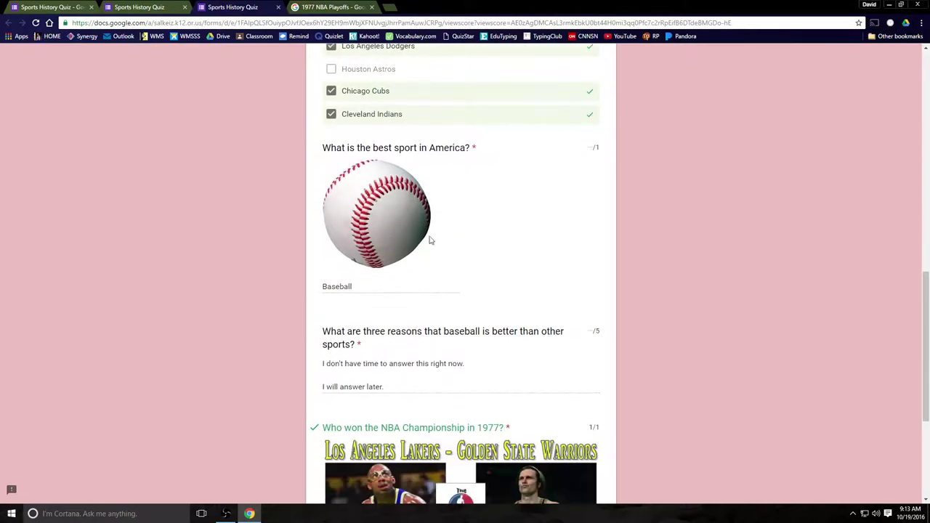
scroll(408, 232, "down", 3)
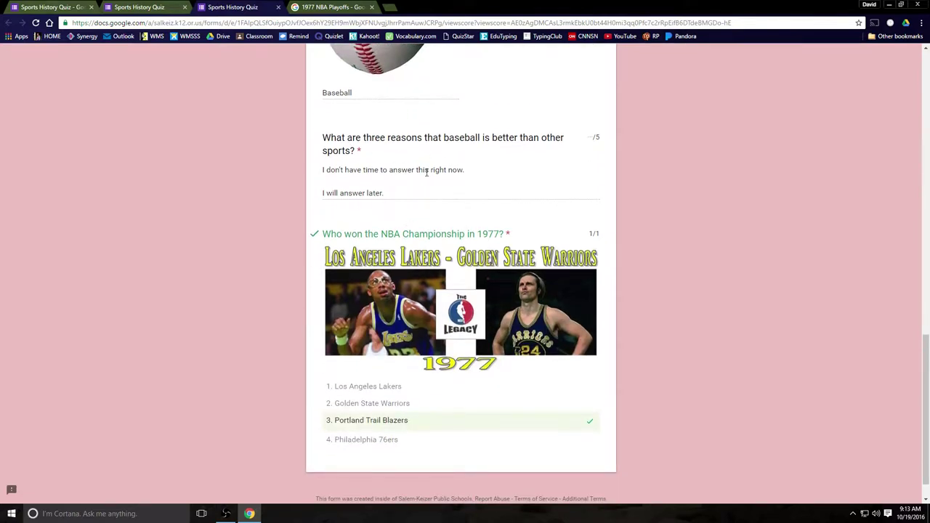
scroll(426, 171, "up", 3)
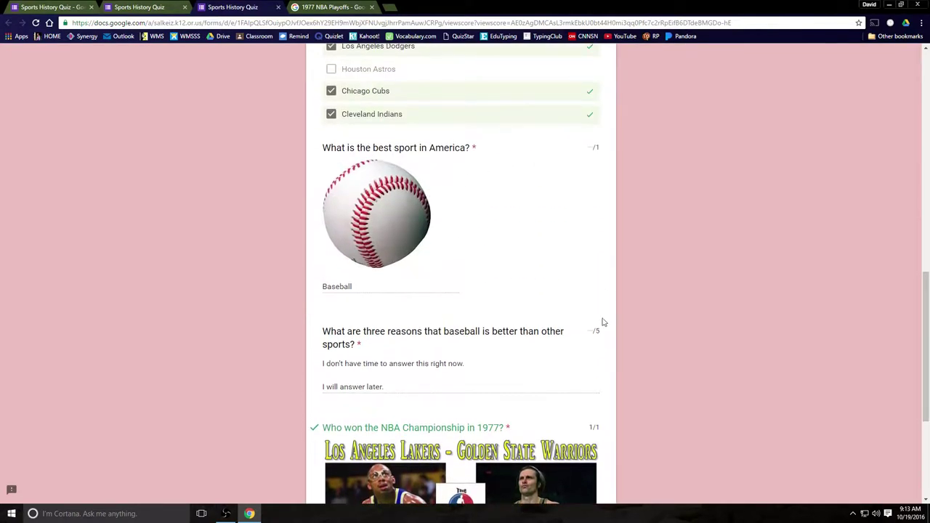
scroll(499, 259, "down", 3)
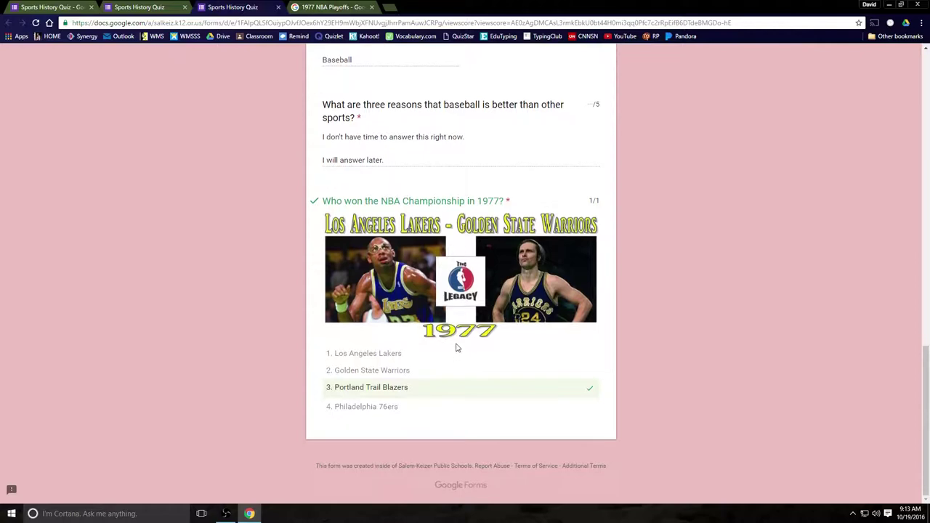
scroll(456, 348, "up", 15)
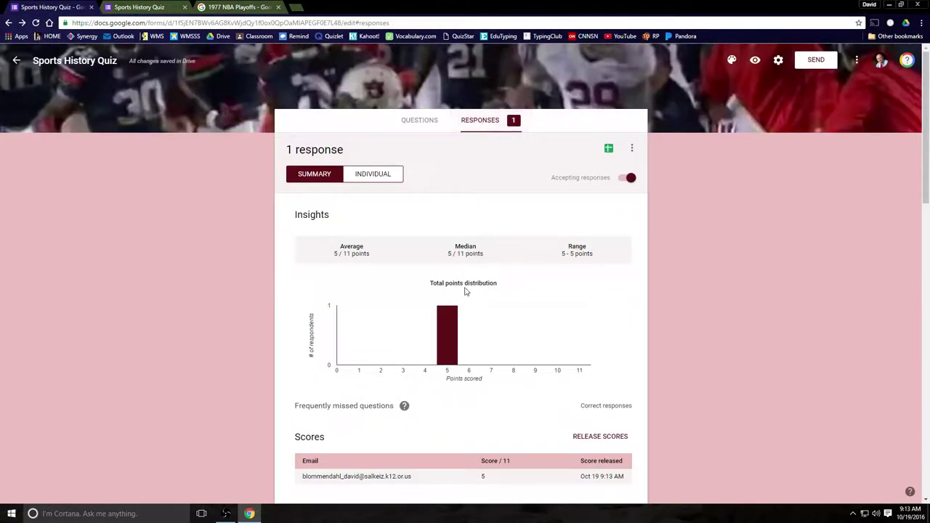
Examine the Sports History Quiz's response insights, points distribution and scores in the summary.
scroll(467, 290, "down", 1)
scroll(468, 289, "up", 1)
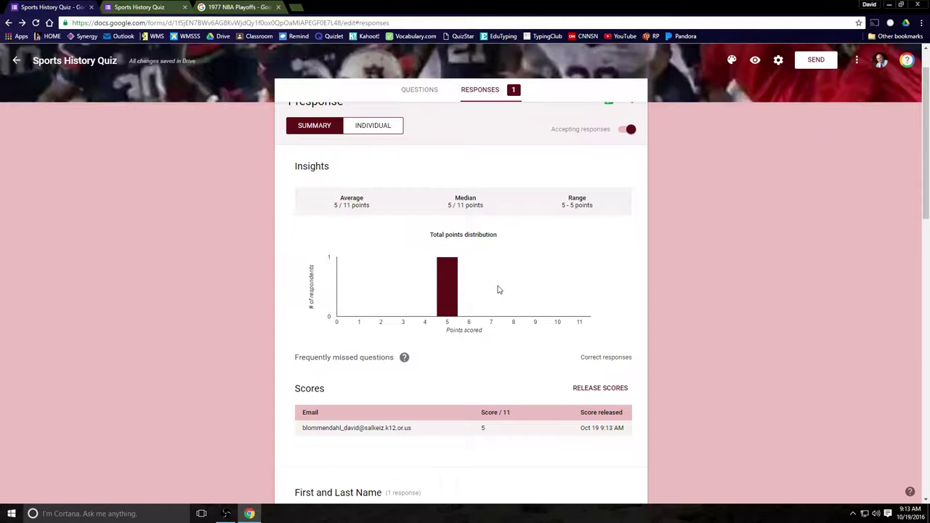
scroll(499, 288, "up", 1)
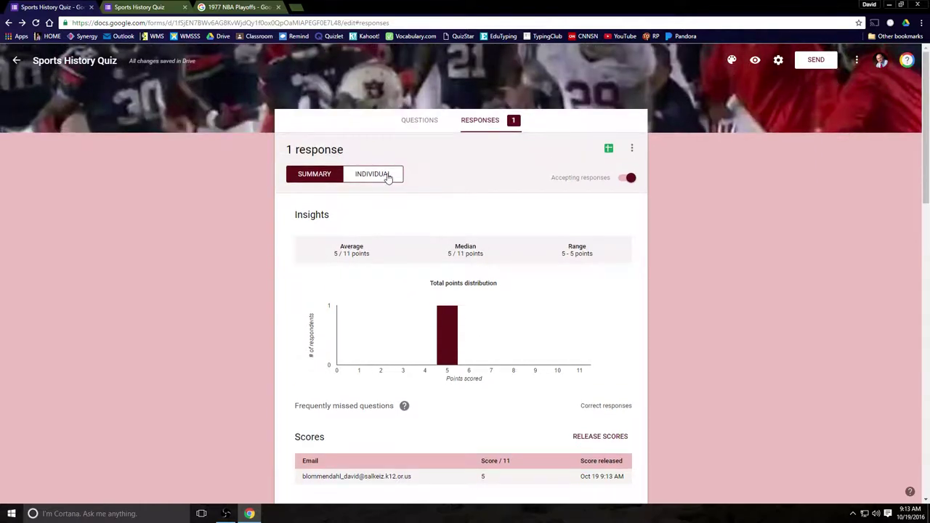
Review the individual Sports History Quiz response with its per-question grading, and return to the response summary.
left_click(389, 178)
scroll(482, 272, "down", 3)
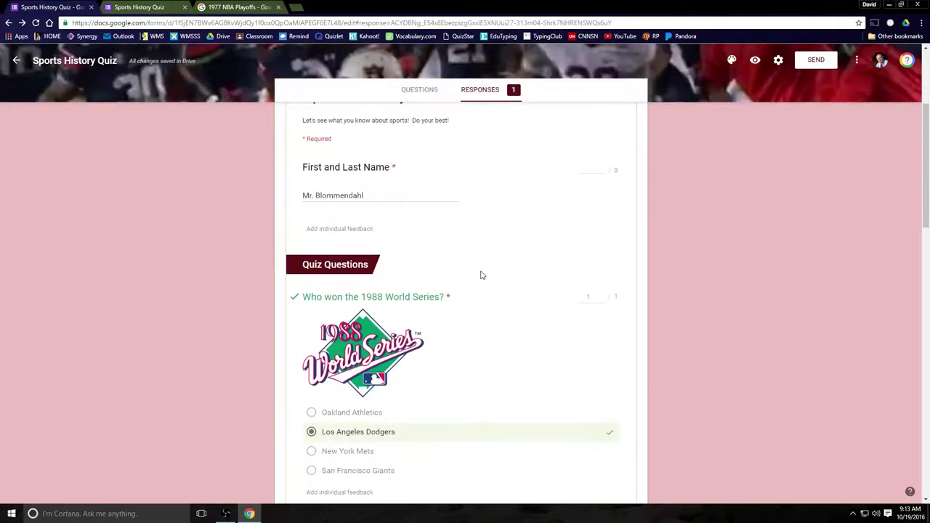
scroll(480, 265, "down", 15)
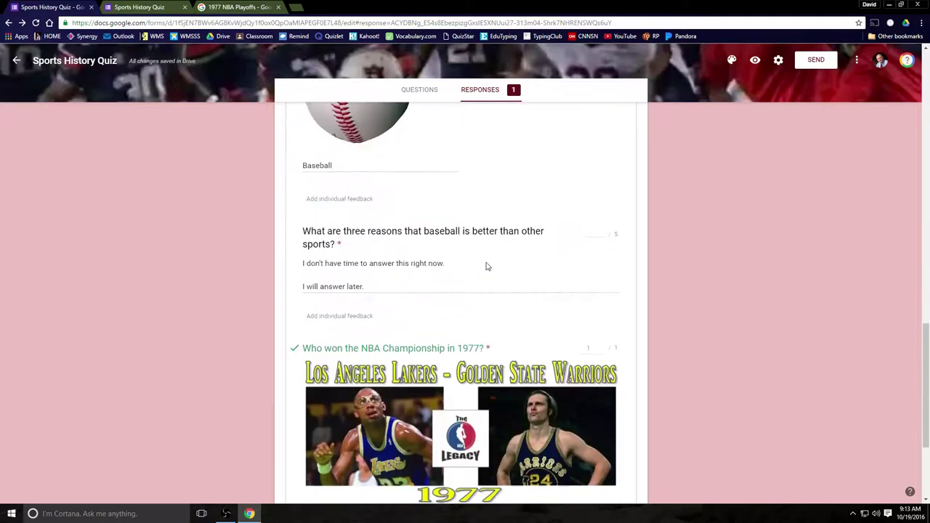
scroll(486, 266, "up", 20)
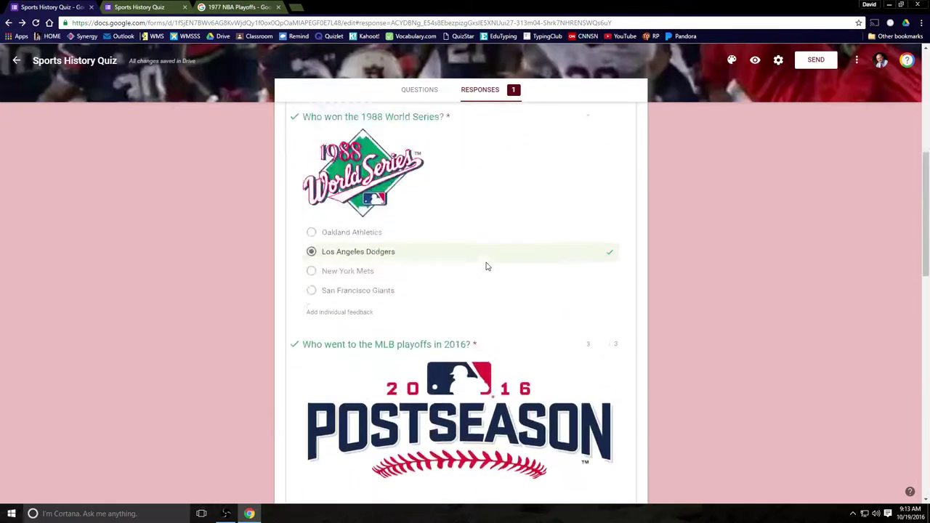
left_click(329, 177)
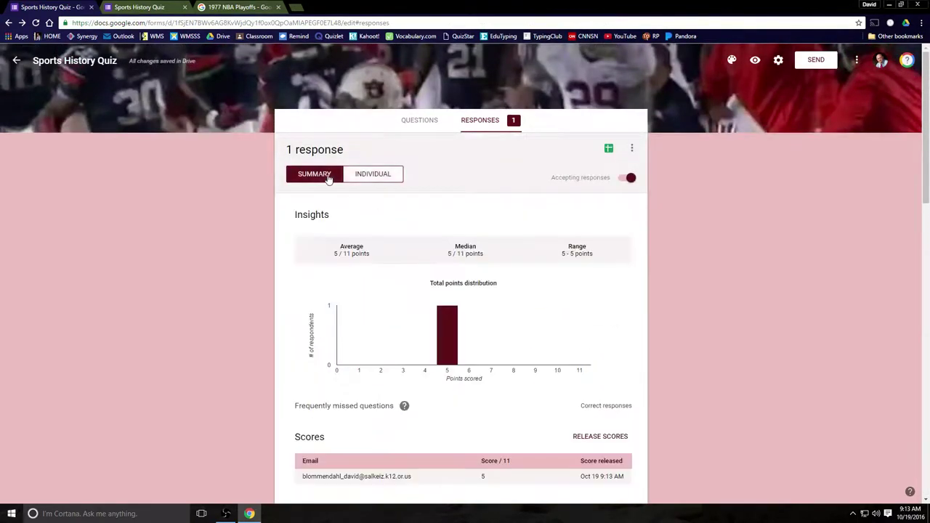
scroll(515, 291, "down", 3)
scroll(515, 291, "up", 1)
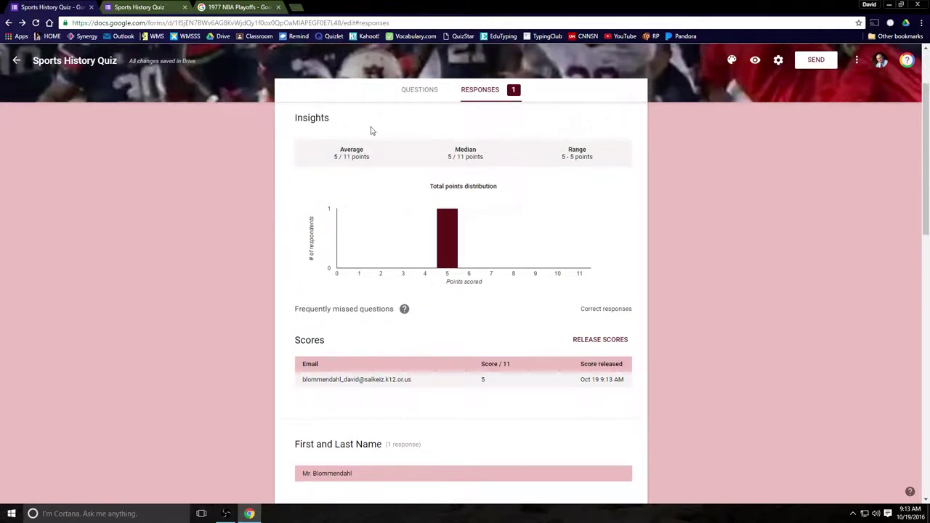
Close the 1977 NBA Playoffs search page and open the American Revolution Exam's responses from the Google Forms home page.
left_click(278, 7)
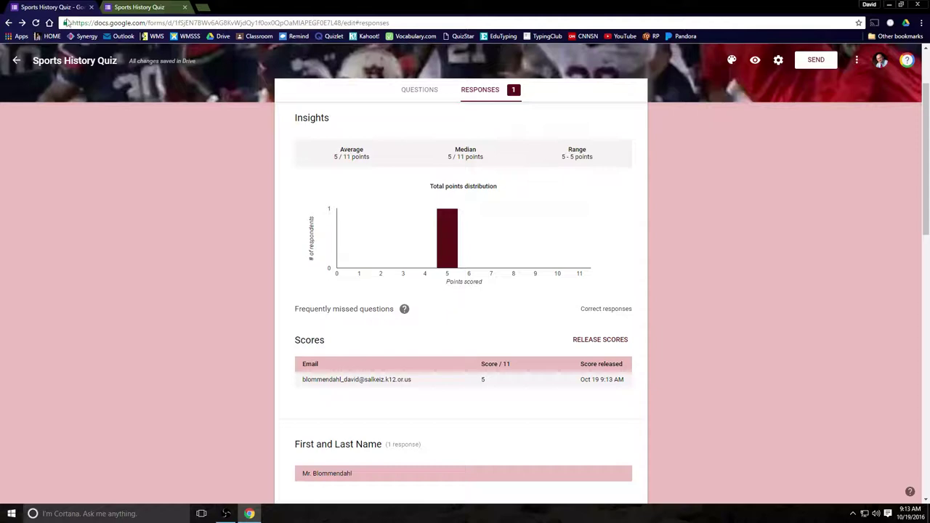
left_click(135, 7)
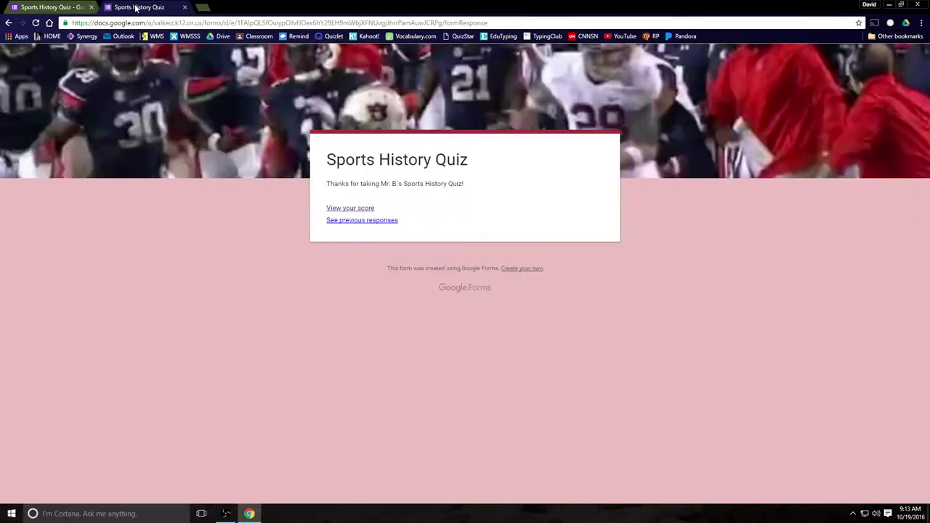
left_click(18, 36)
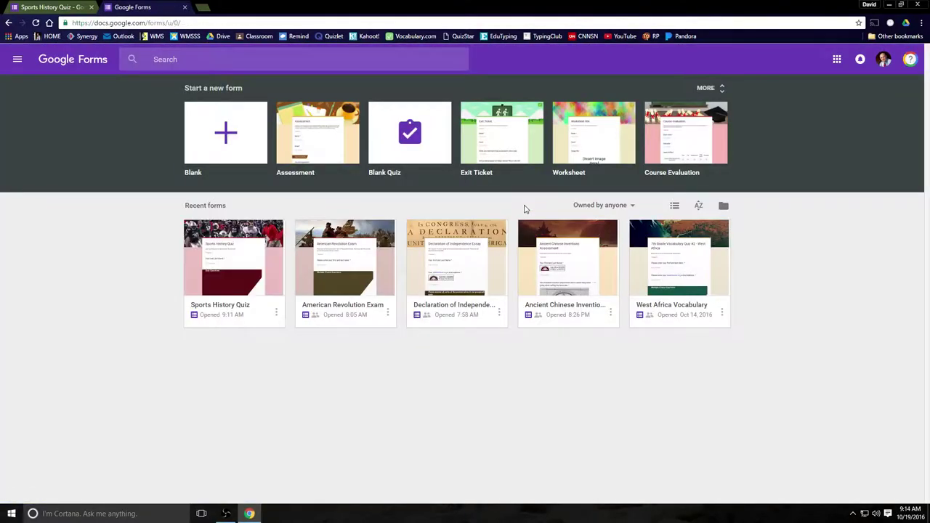
left_click(333, 258)
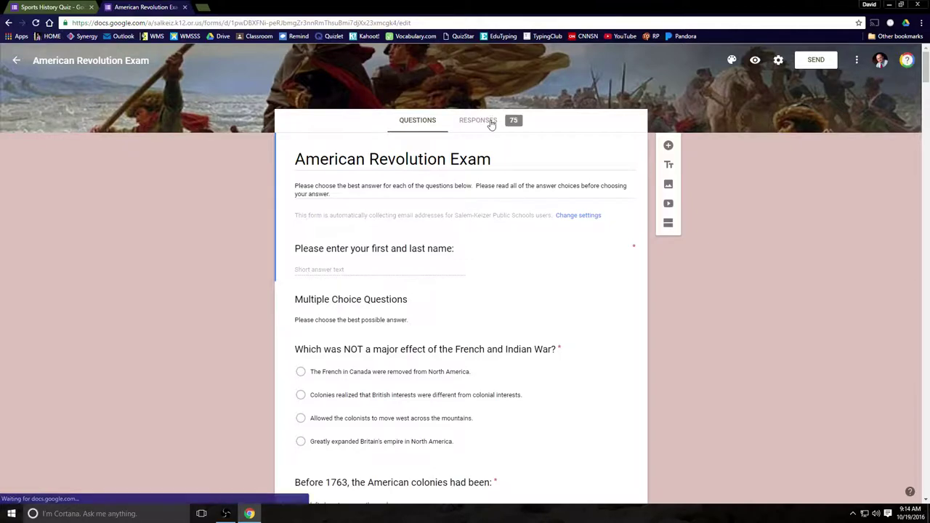
left_click(490, 124)
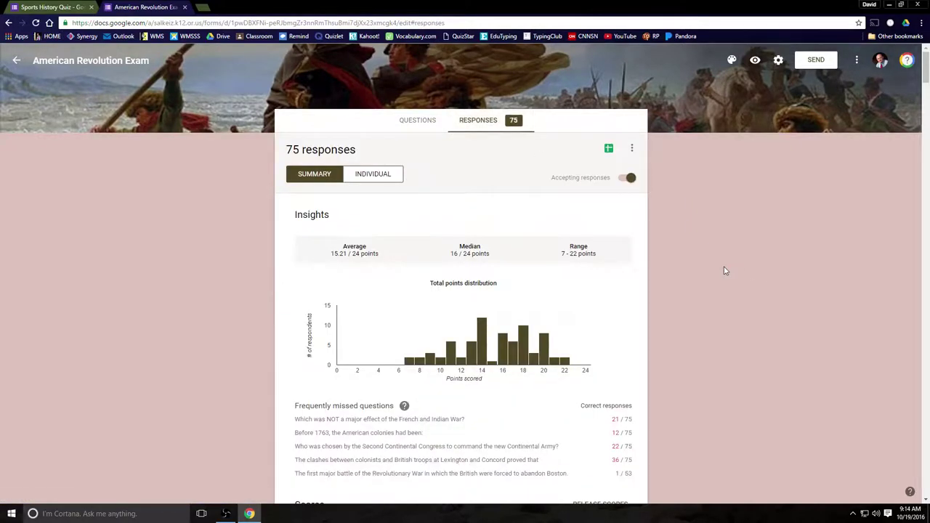
Examine the American Revolution Exam's score distribution, frequently missed questions, full list of scores and respondents still awaited.
scroll(724, 271, "down", 1)
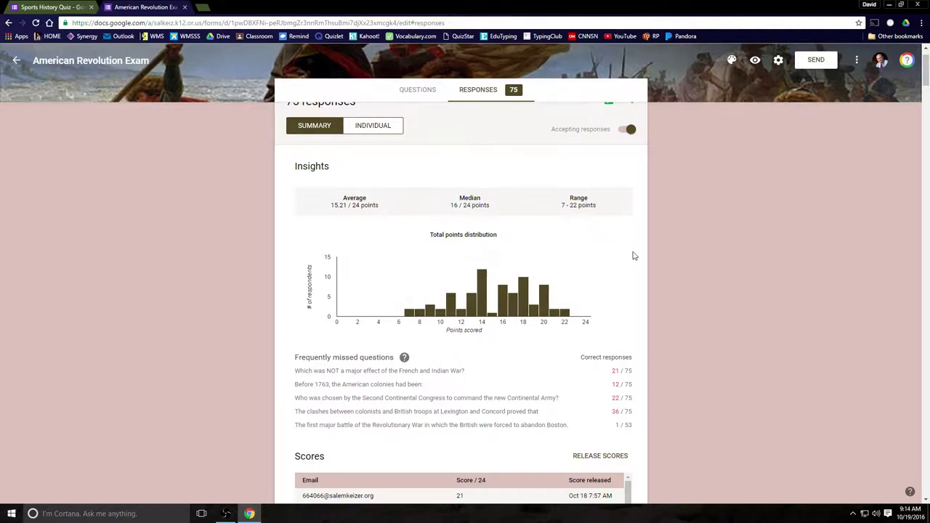
scroll(629, 259, "down", 1)
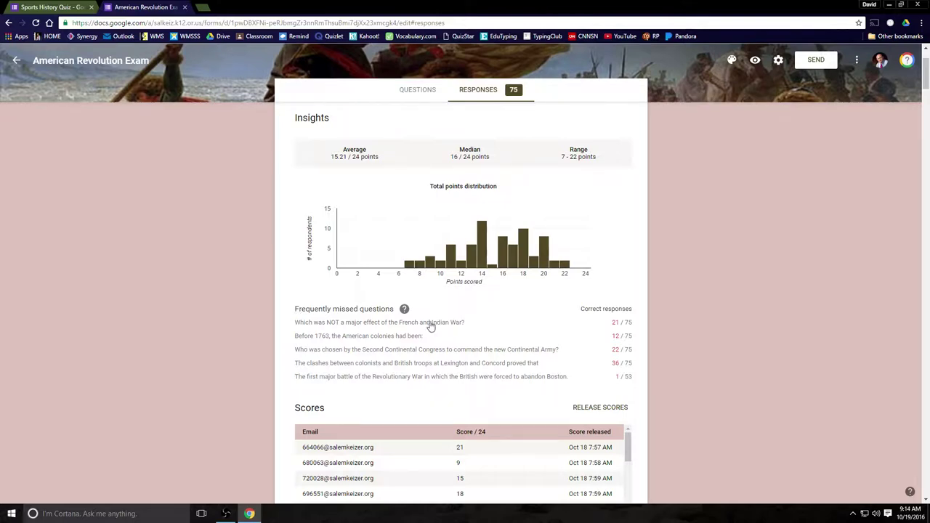
scroll(448, 327, "down", 2)
scroll(566, 357, "down", 5)
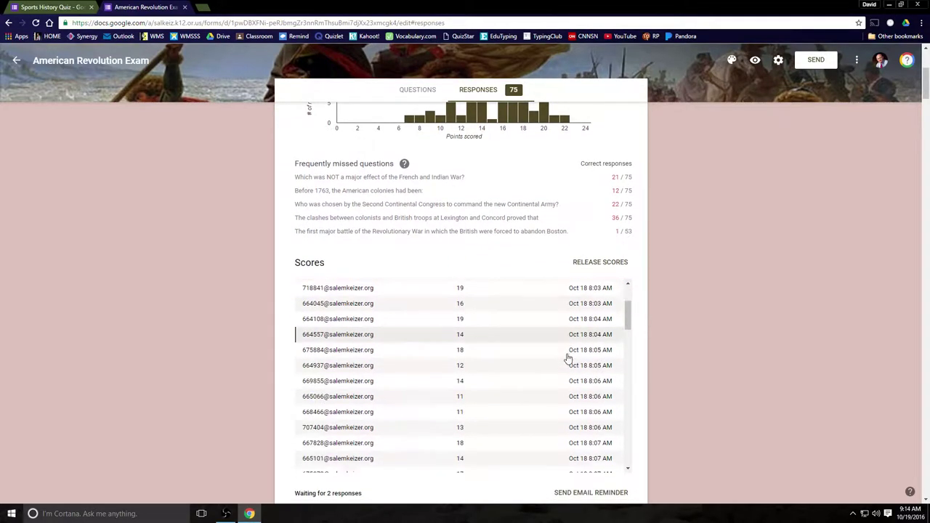
scroll(568, 358, "down", 5)
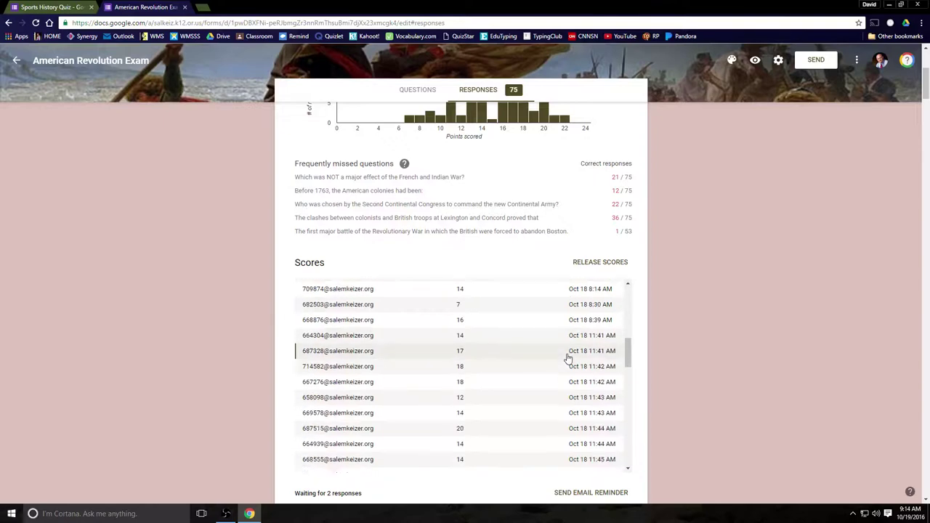
scroll(567, 357, "down", 5)
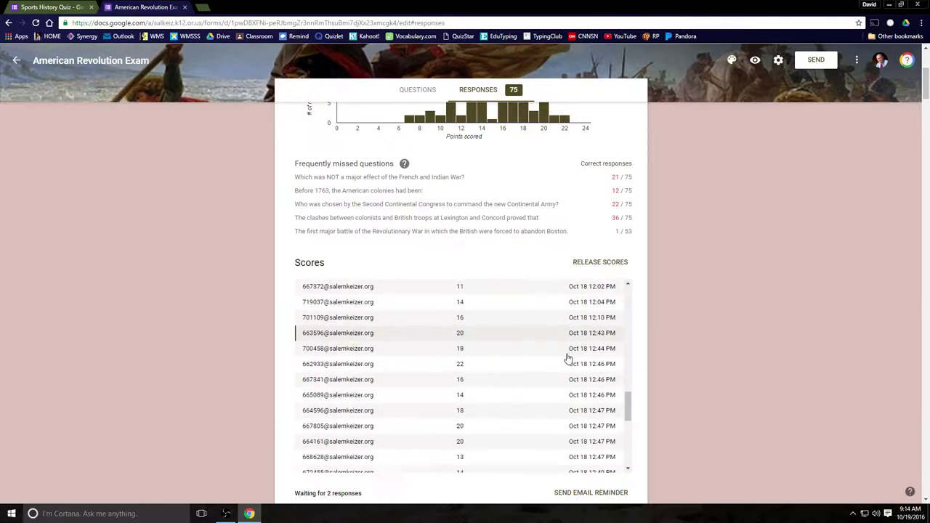
scroll(567, 358, "down", 2)
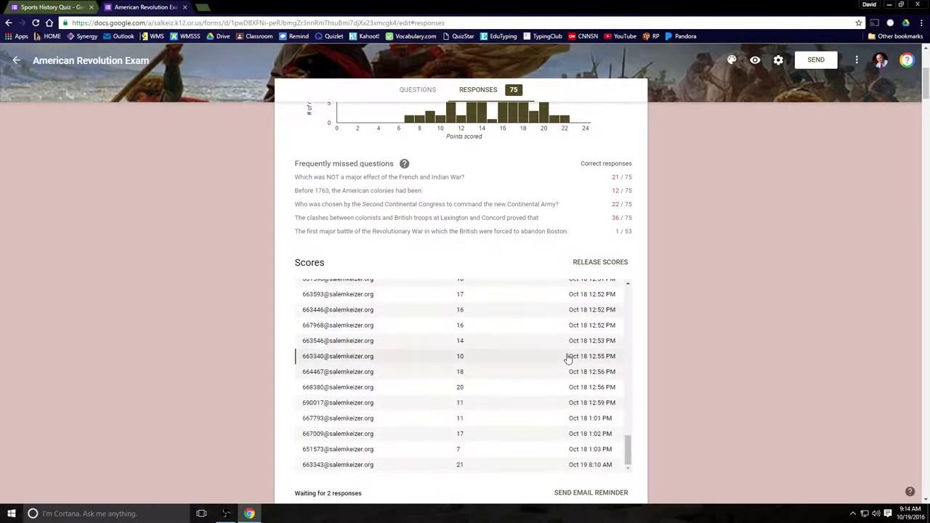
scroll(693, 366, "down", 1)
scroll(693, 365, "down", 1)
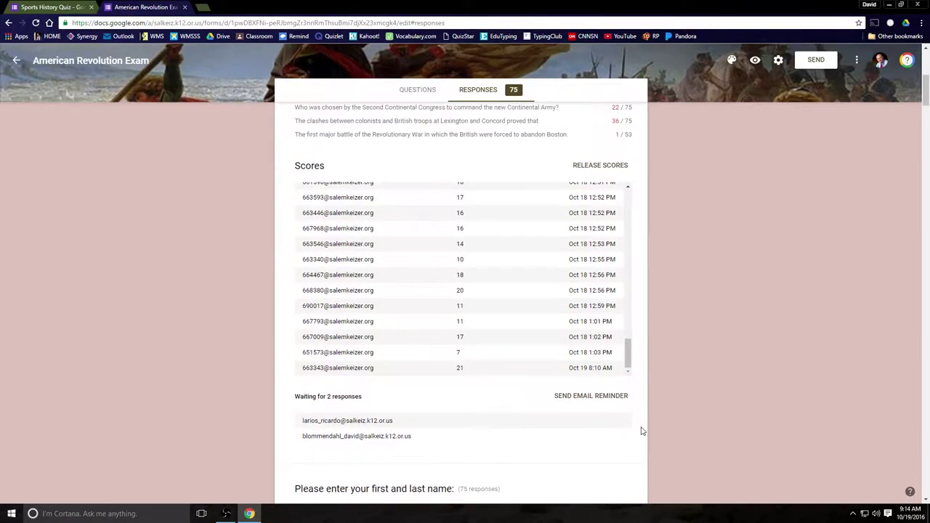
scroll(642, 430, "up", 5)
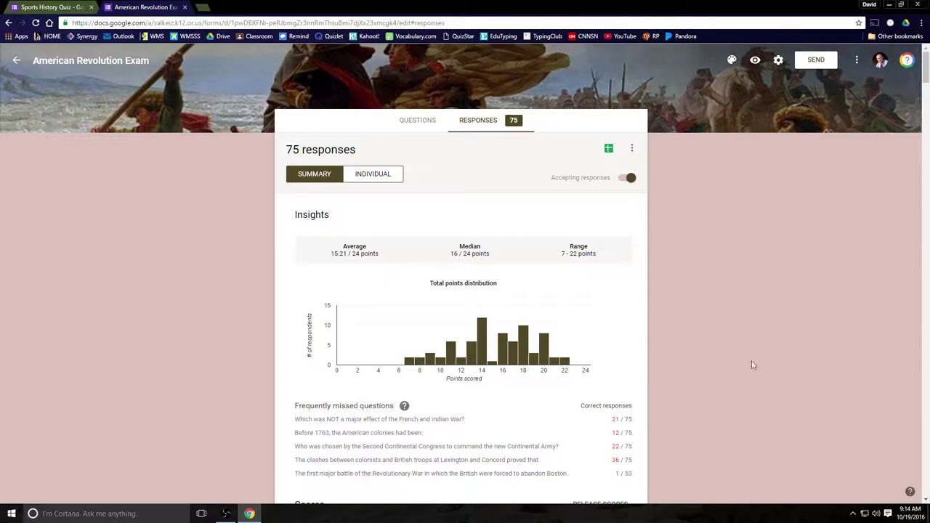
Return to the Sports History Quiz and show its questions from the beginning of the form.
left_click(51, 9)
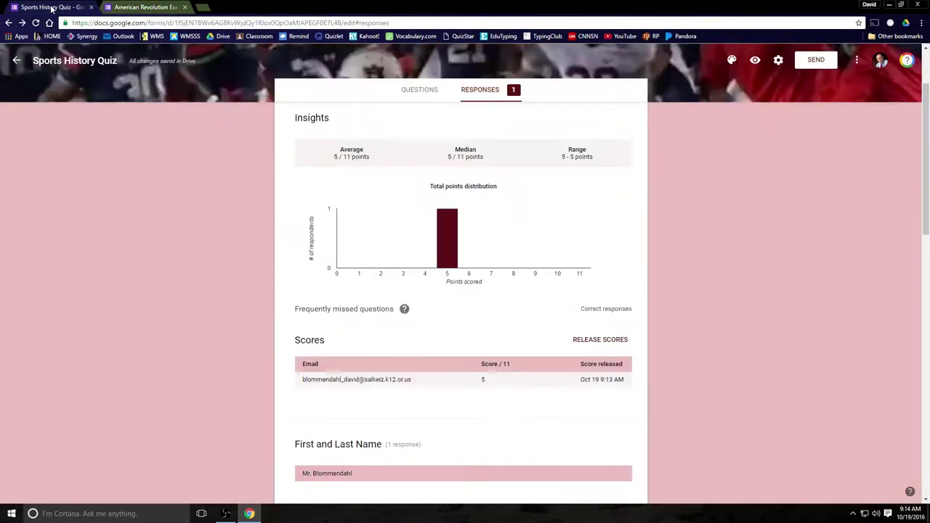
left_click(419, 91)
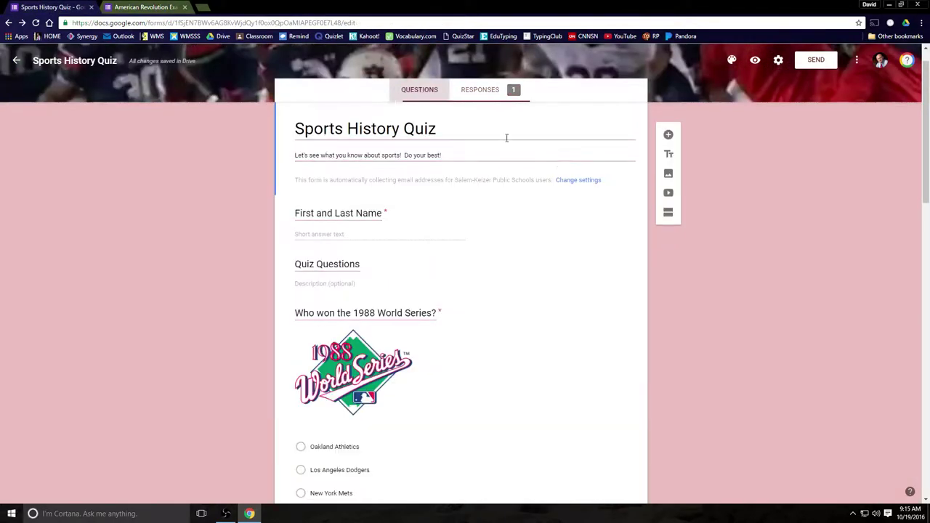
scroll(754, 286, "up", 1)
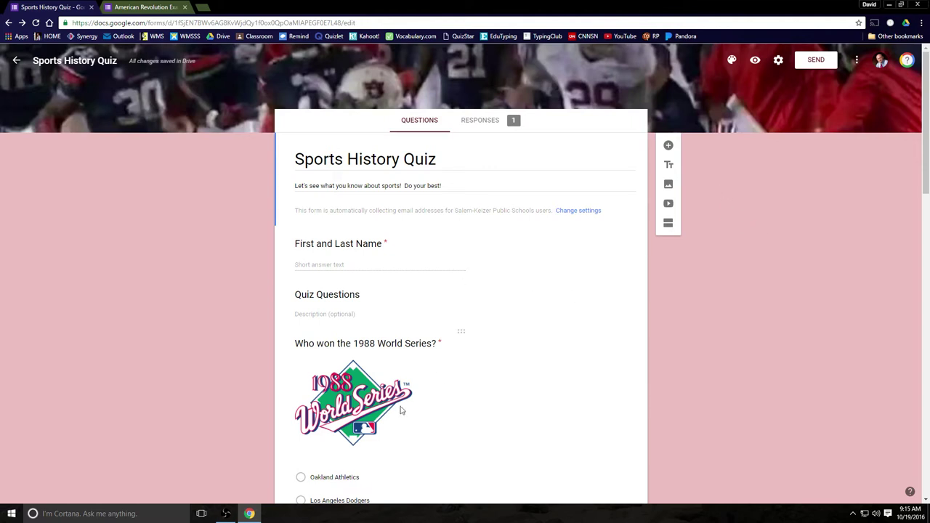
mouse_move(229, 515)
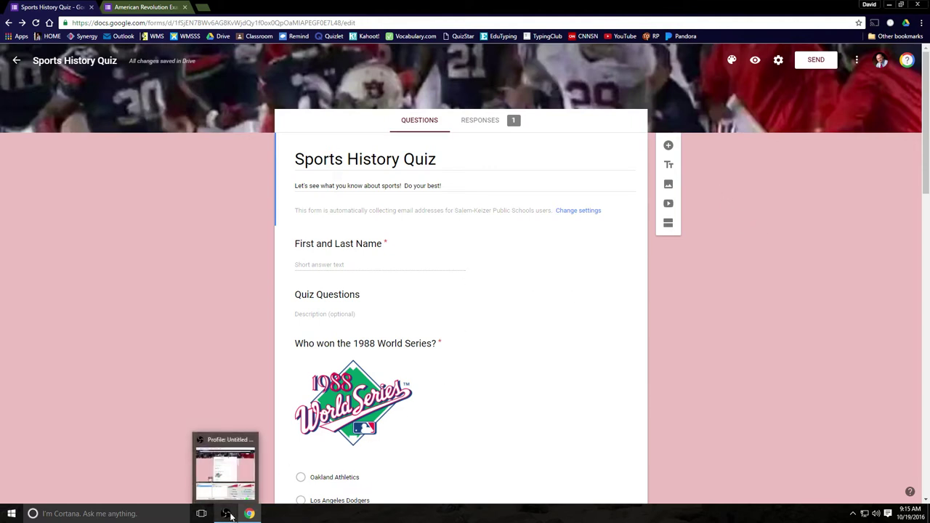